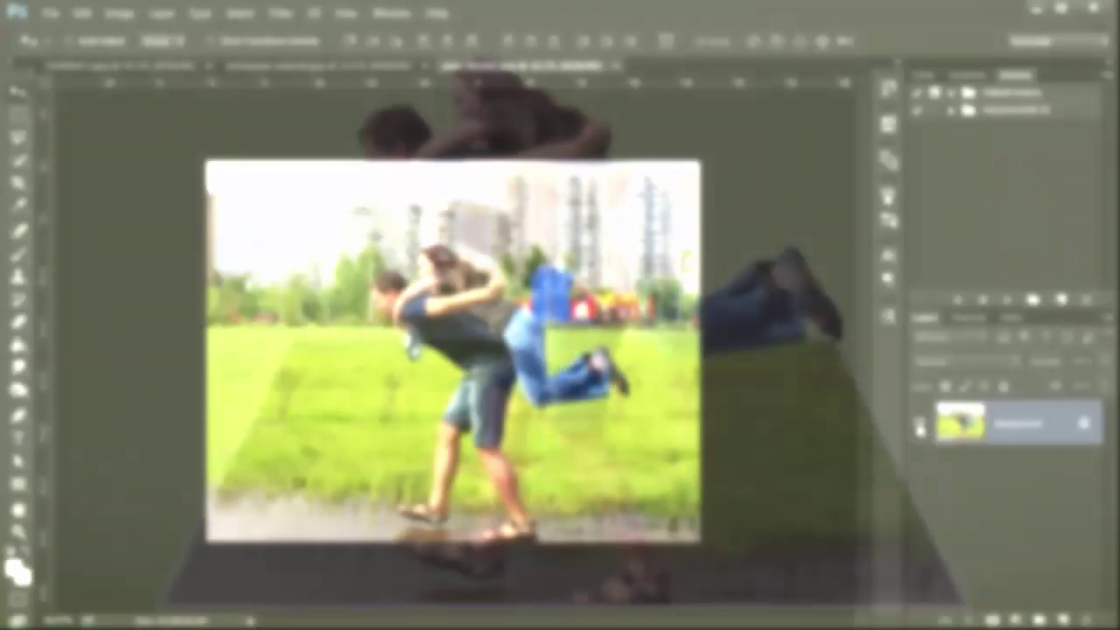
Duplicate the photo as Layer 1 and add an empty layer named FRAME above Background
key("ctrl+j")
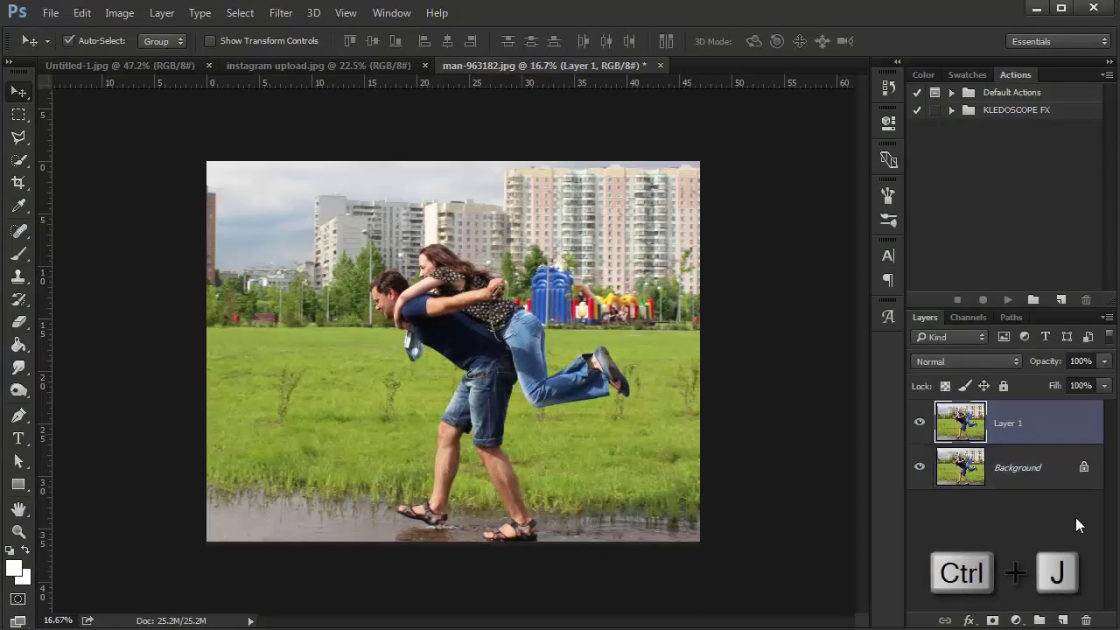
left_click(1043, 486)
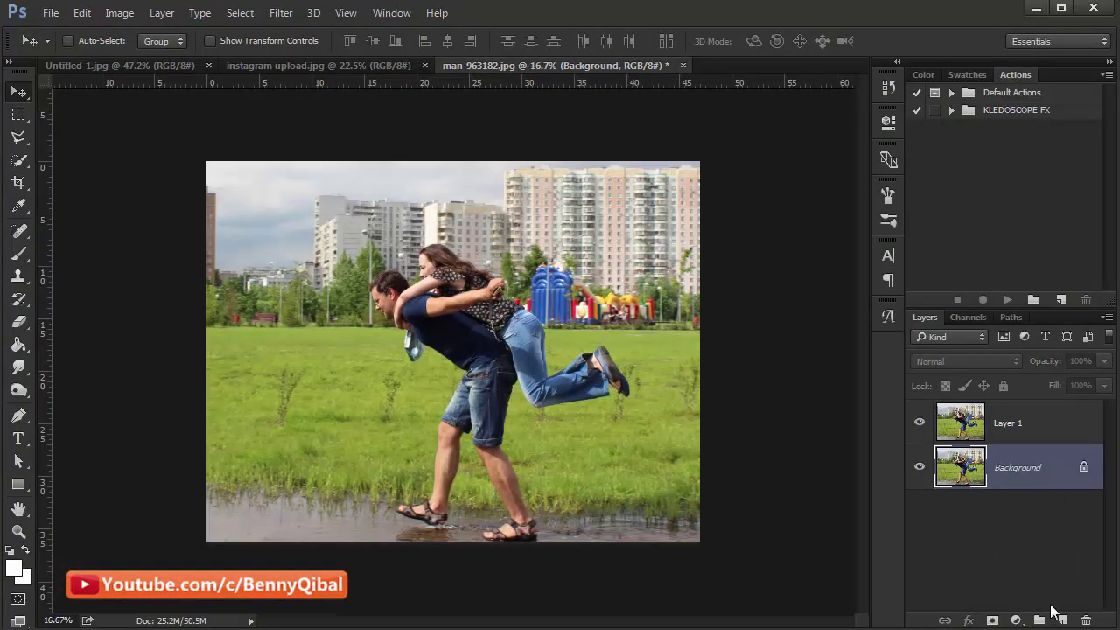
left_click(1061, 618)
double_click(1009, 473)
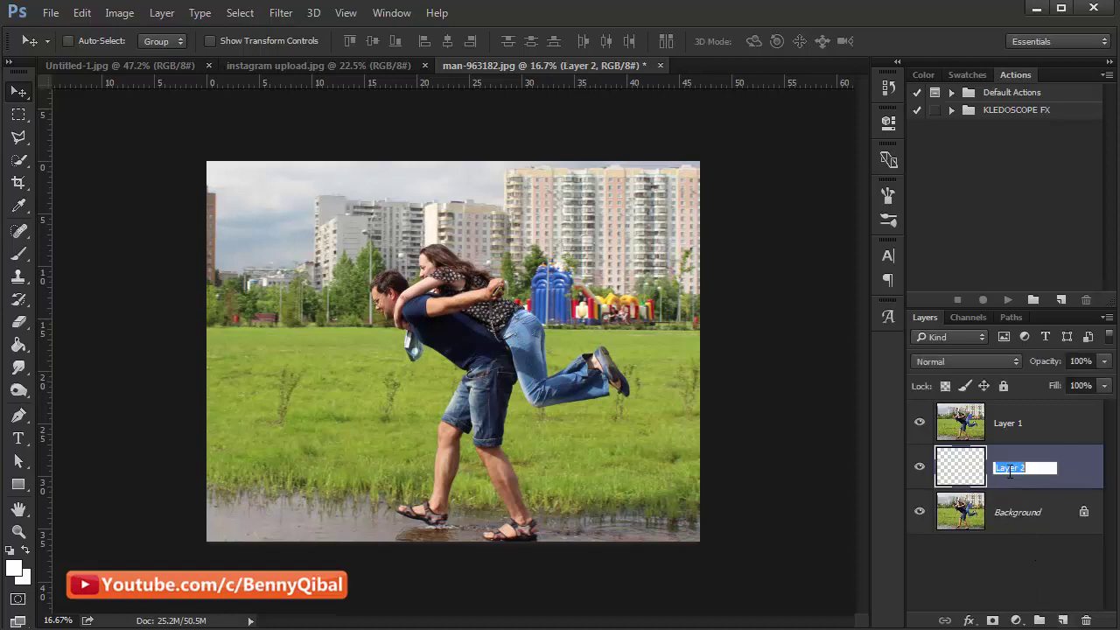
type("FRAME")
key("Return")
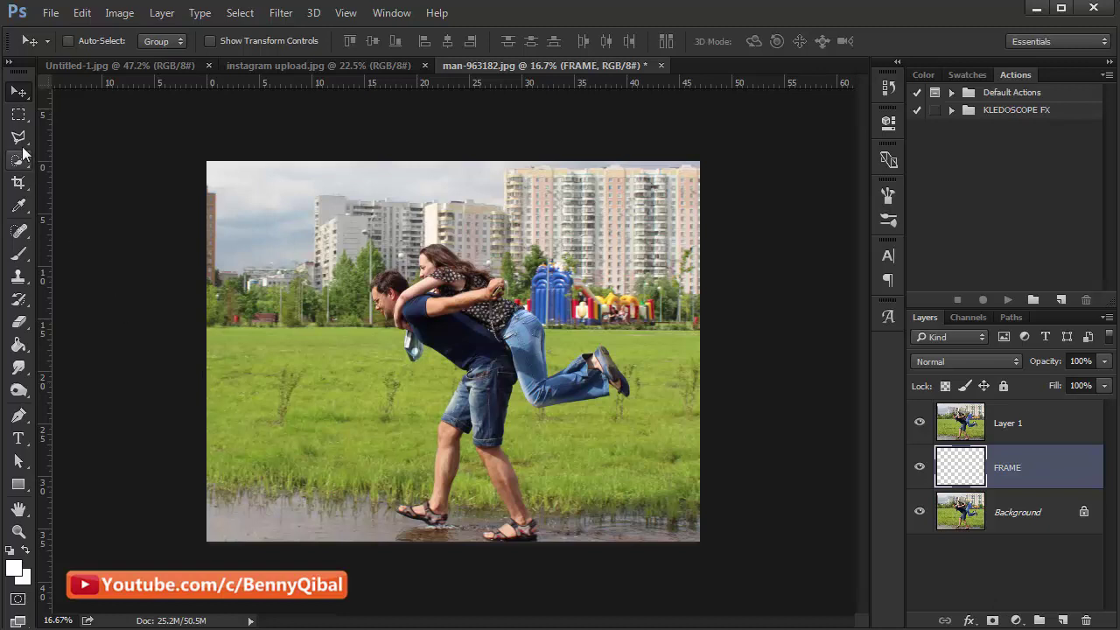
left_click(17, 120)
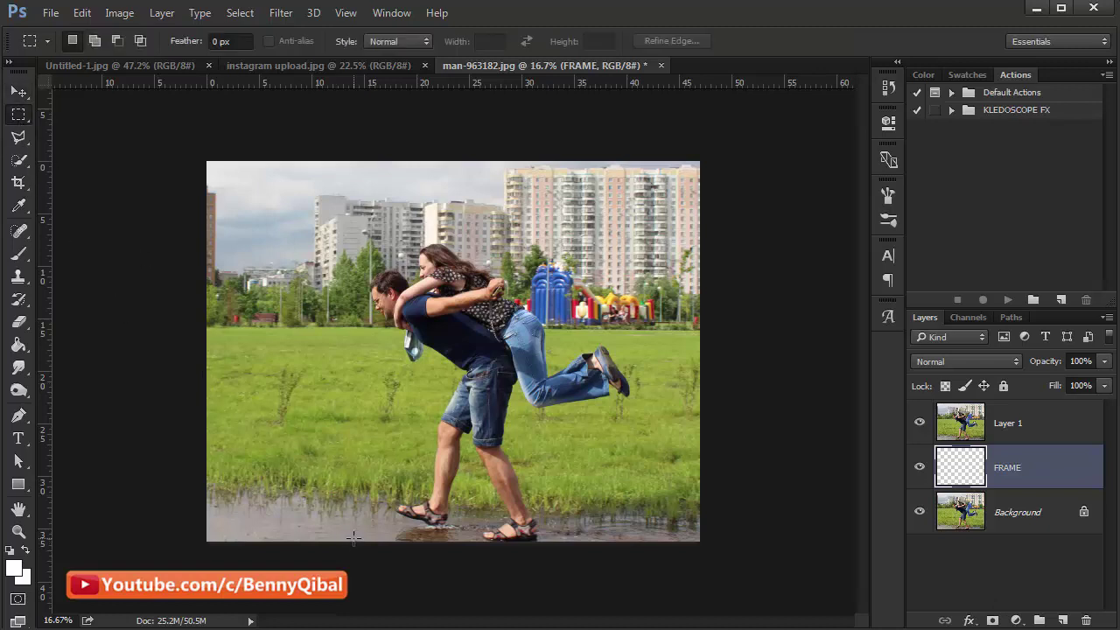
Hide Layer 1 and stroke a rectangle around the couple's legs with a 20 px white inside border
left_click_drag(355, 540, 625, 394)
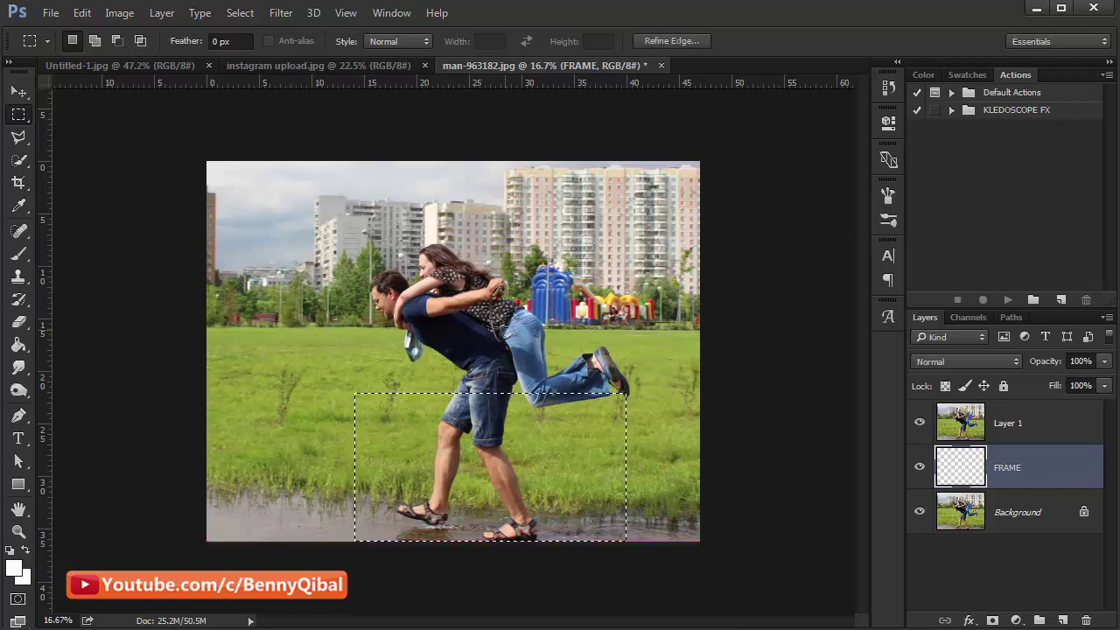
left_click(919, 424)
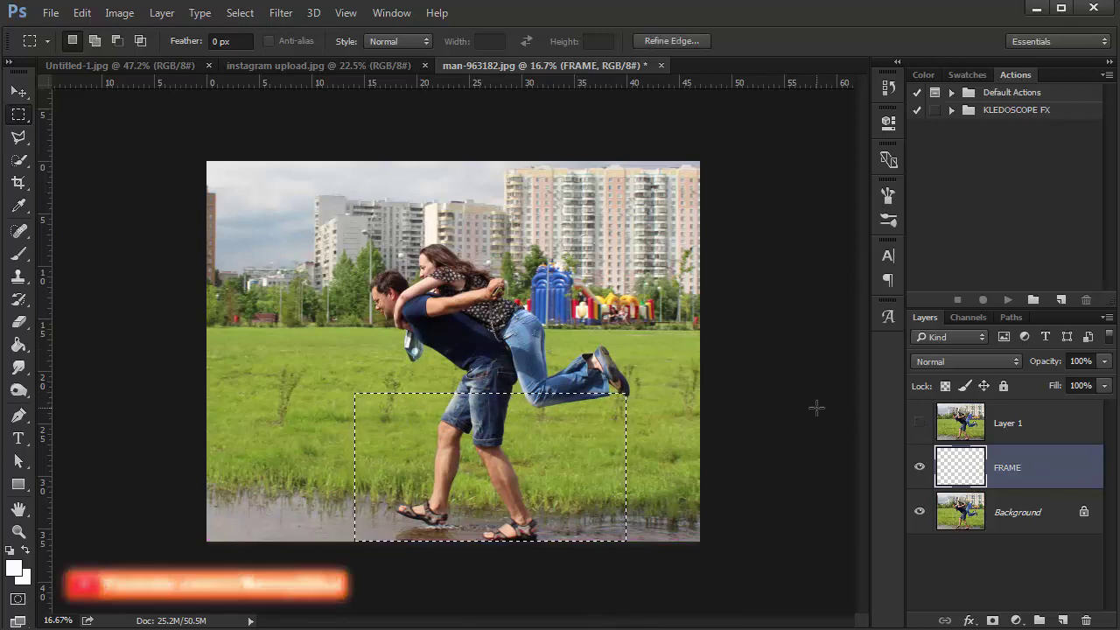
left_click(81, 12)
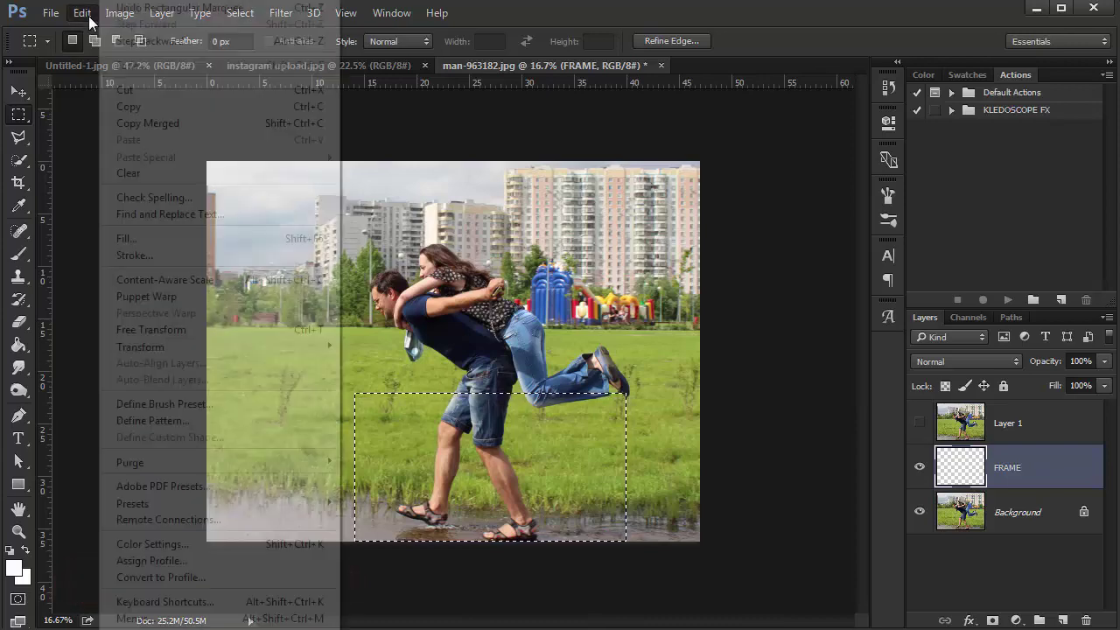
left_click(189, 259)
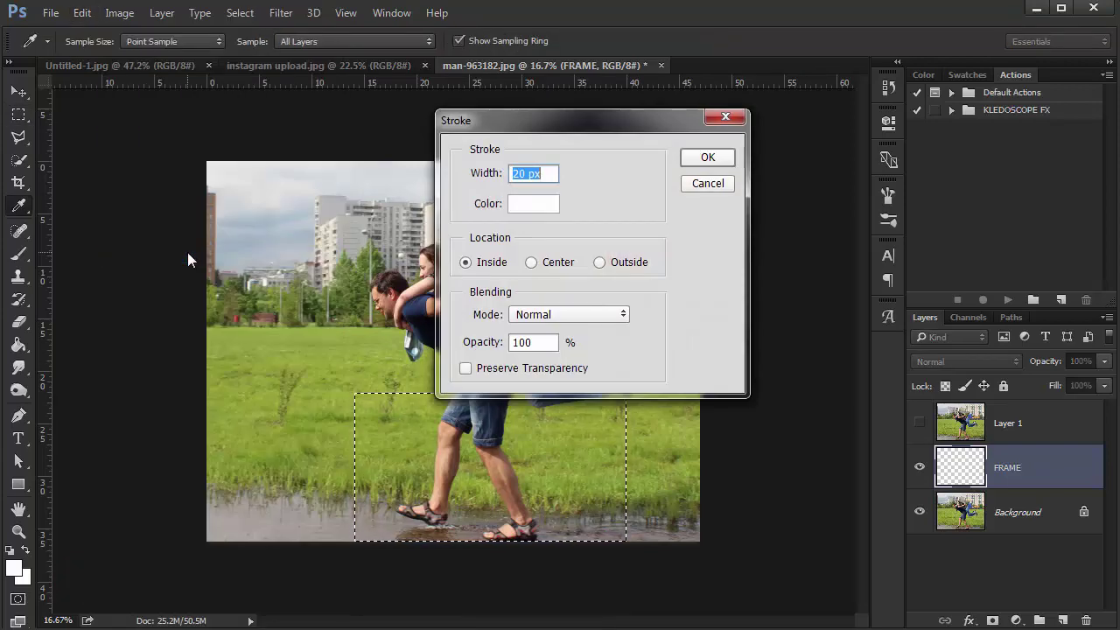
left_click(533, 203)
left_click_drag(119, 145, 19, 98)
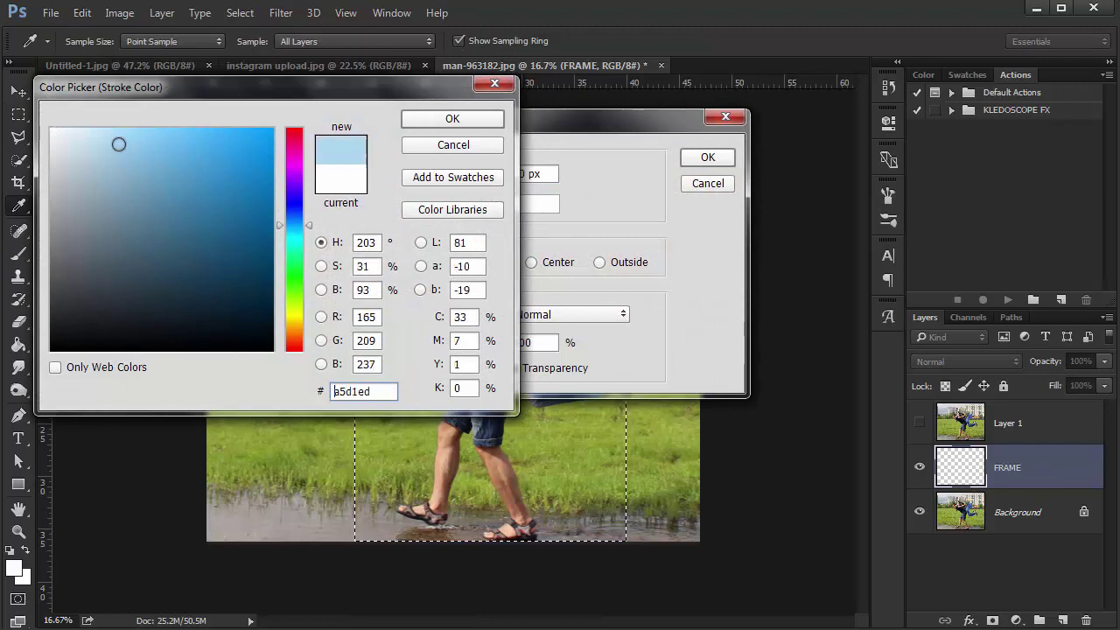
left_click(430, 120)
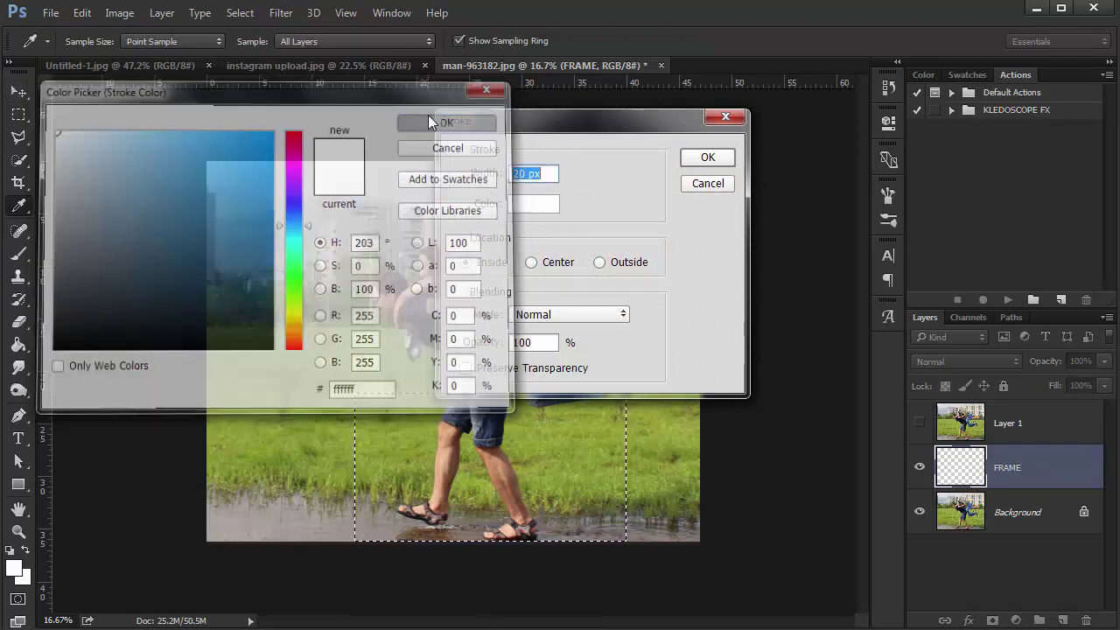
left_click(523, 173)
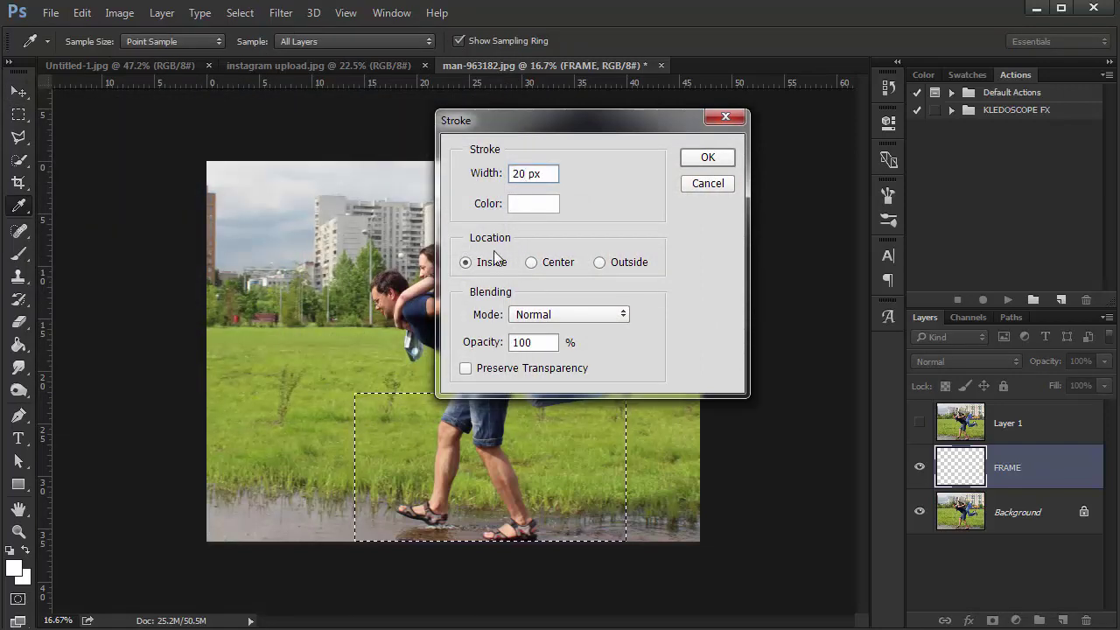
left_click(708, 157)
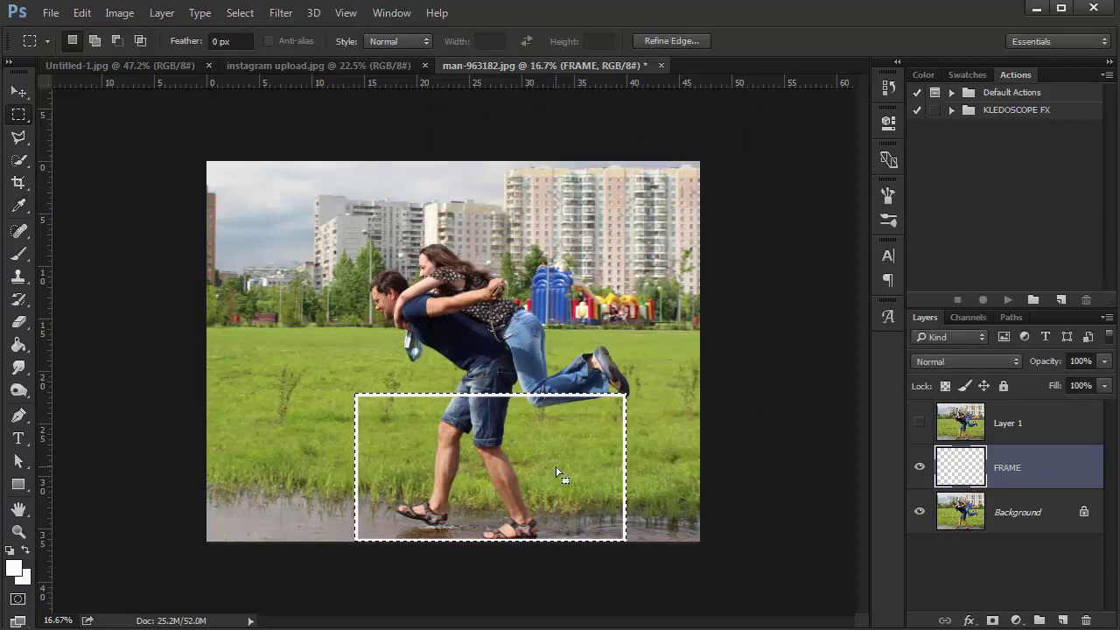
Bring the photo's lower part into view and clear the rectangular selection
scroll(557, 473, "up", 2)
scroll(558, 472, "up", 2)
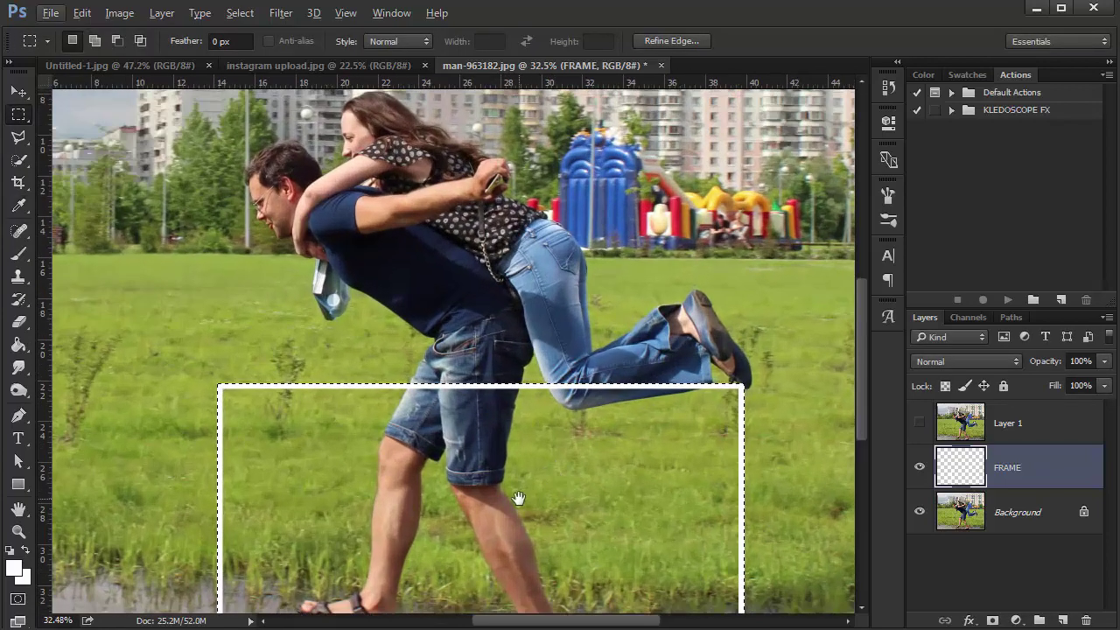
left_click_drag(518, 500, 526, 363)
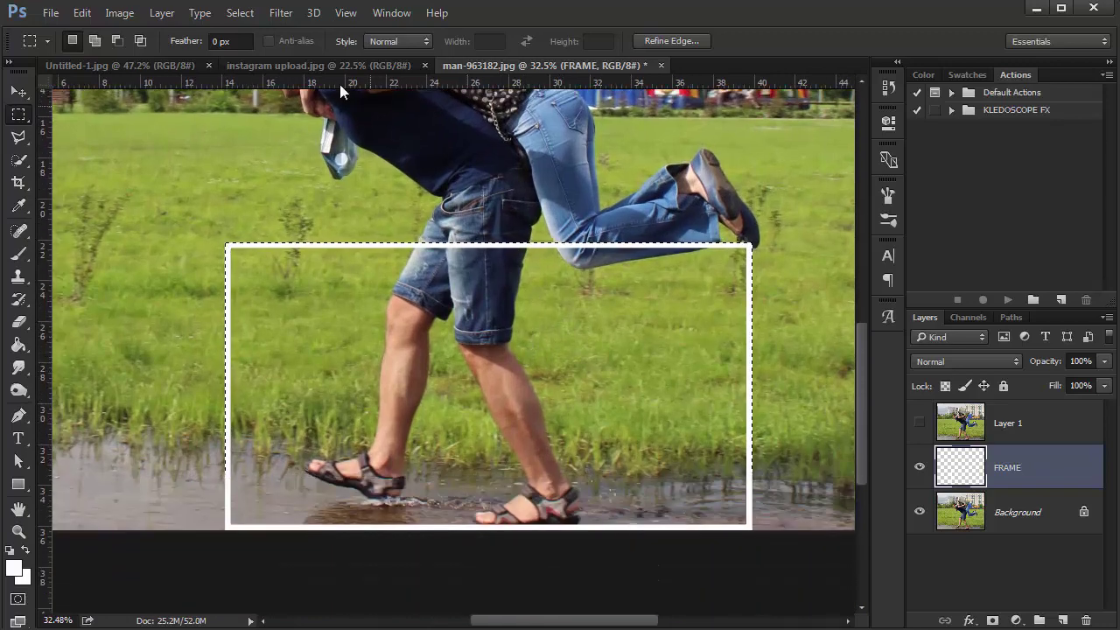
left_click(240, 13)
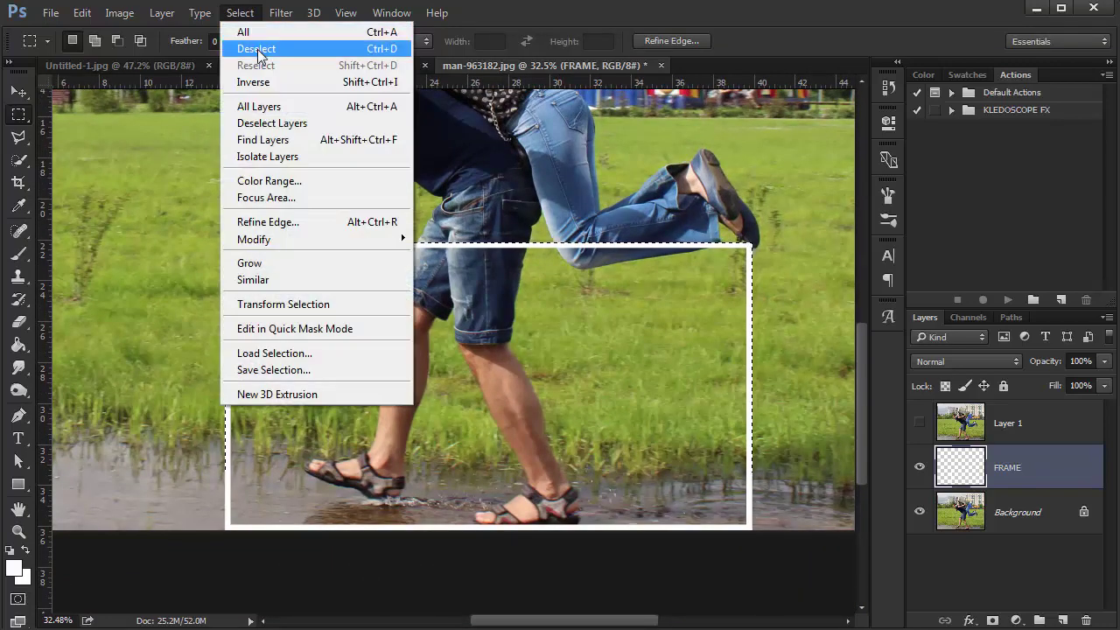
left_click(256, 49)
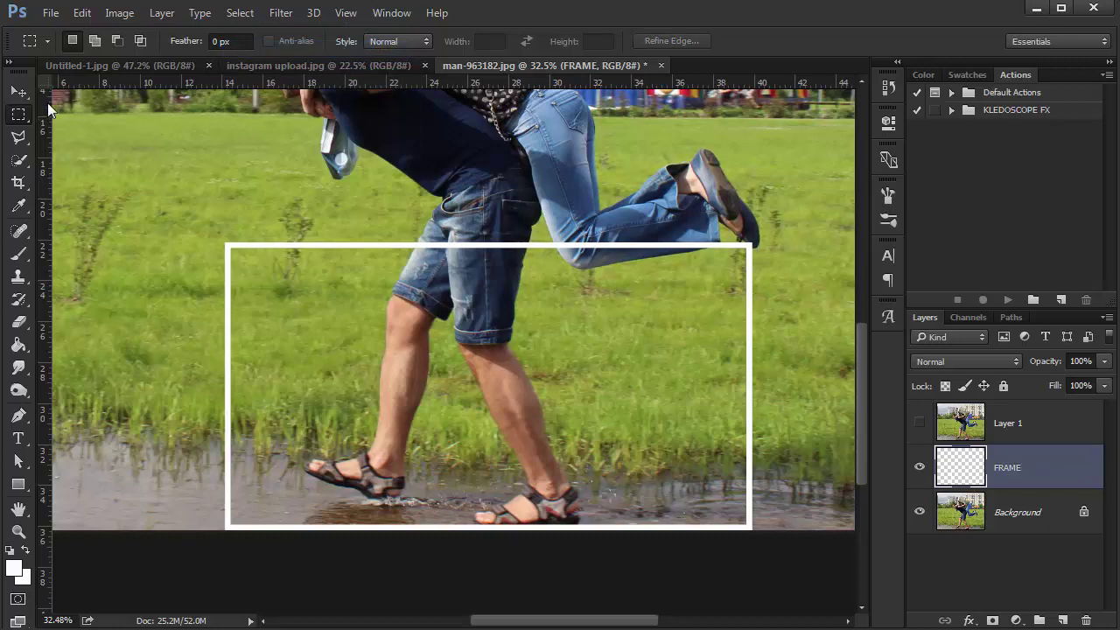
left_click(18, 91)
Perspective-transform the frame, spreading the top corners slightly and the bottom corners far outward
key("ctrl+t")
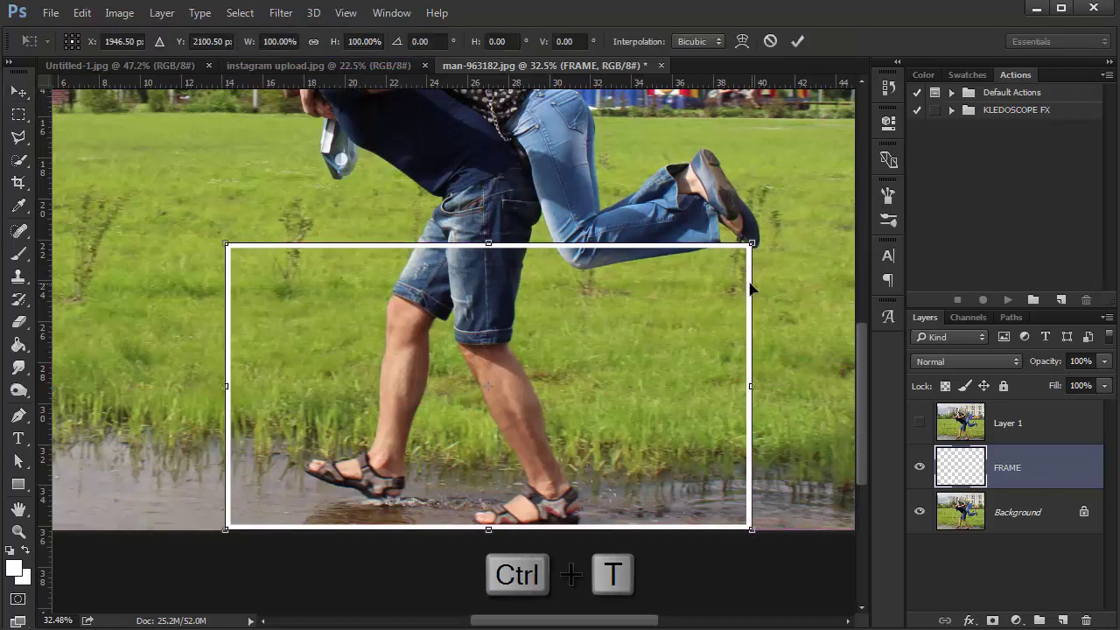
right_click(717, 267)
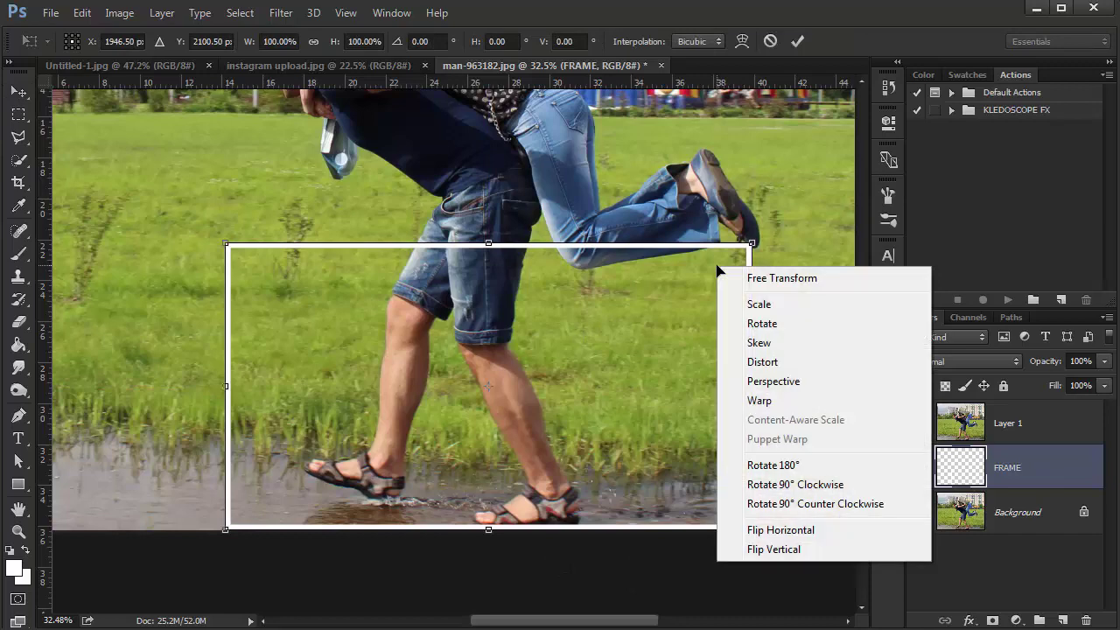
left_click(743, 380)
left_click_drag(754, 246, 764, 245)
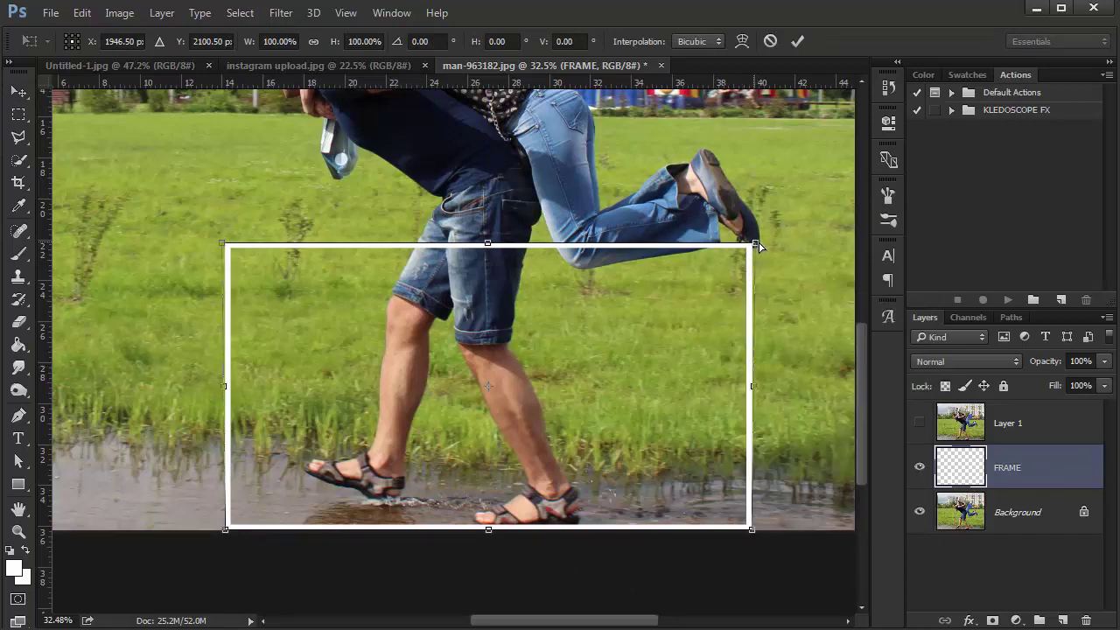
scroll(637, 493, "down", 1)
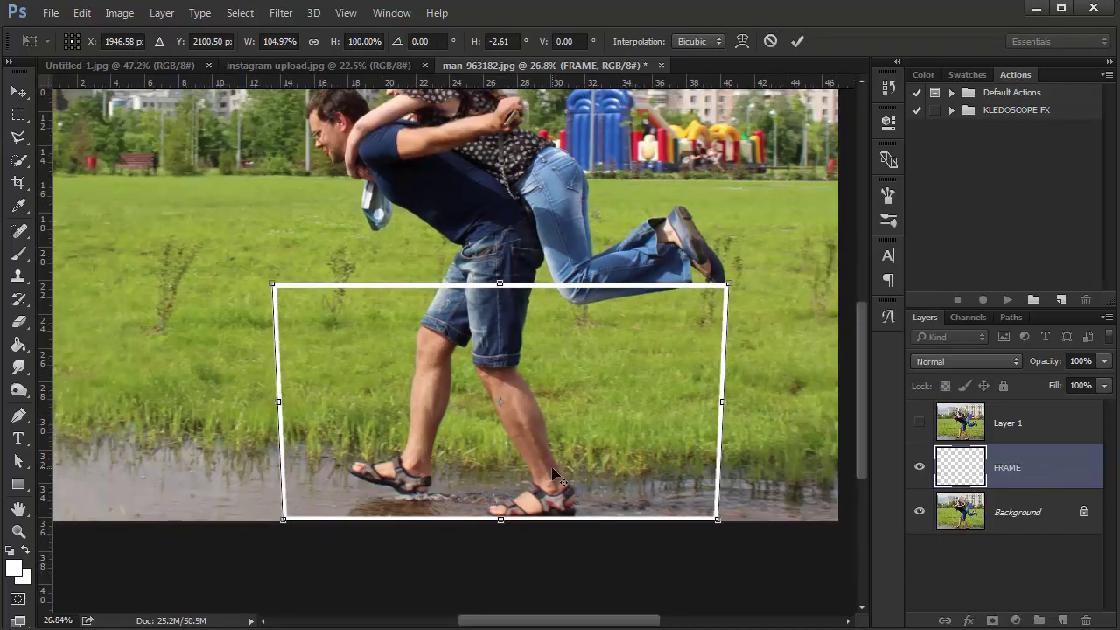
scroll(665, 516, "down", 1)
left_click_drag(703, 517, 810, 525)
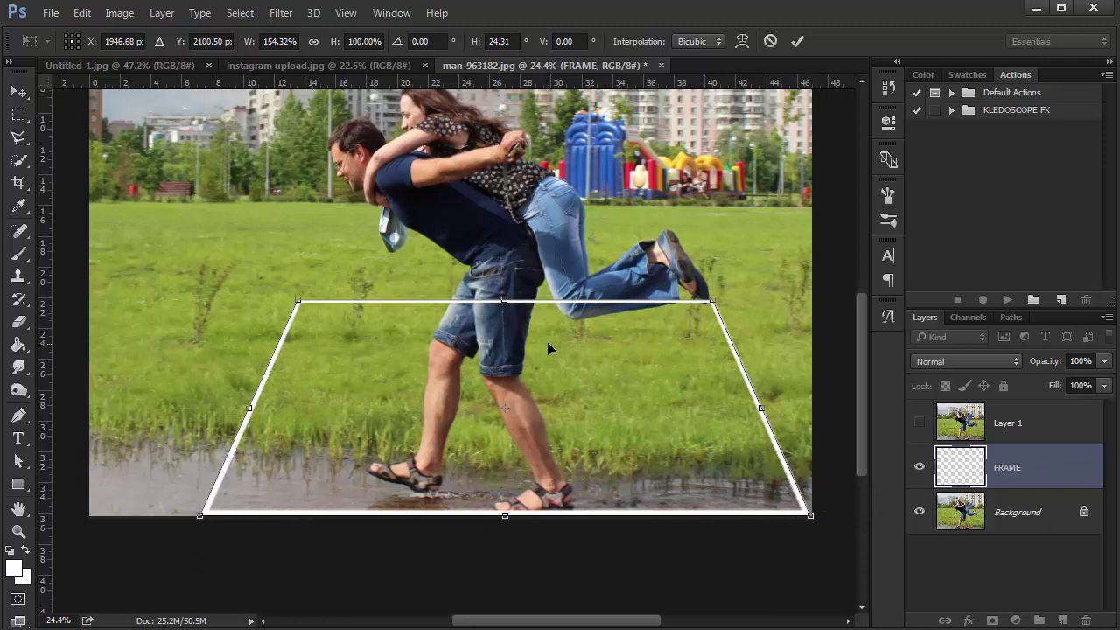
key("Return")
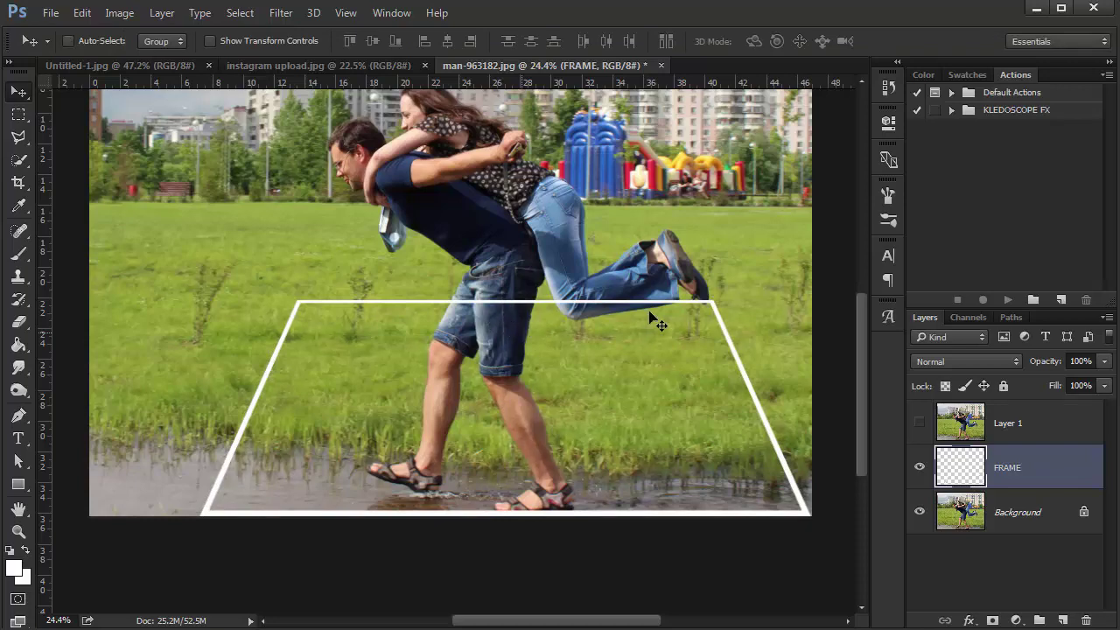
Apply a second perspective transform that pulls the frame's top corners slightly inward
key("ctrl+t")
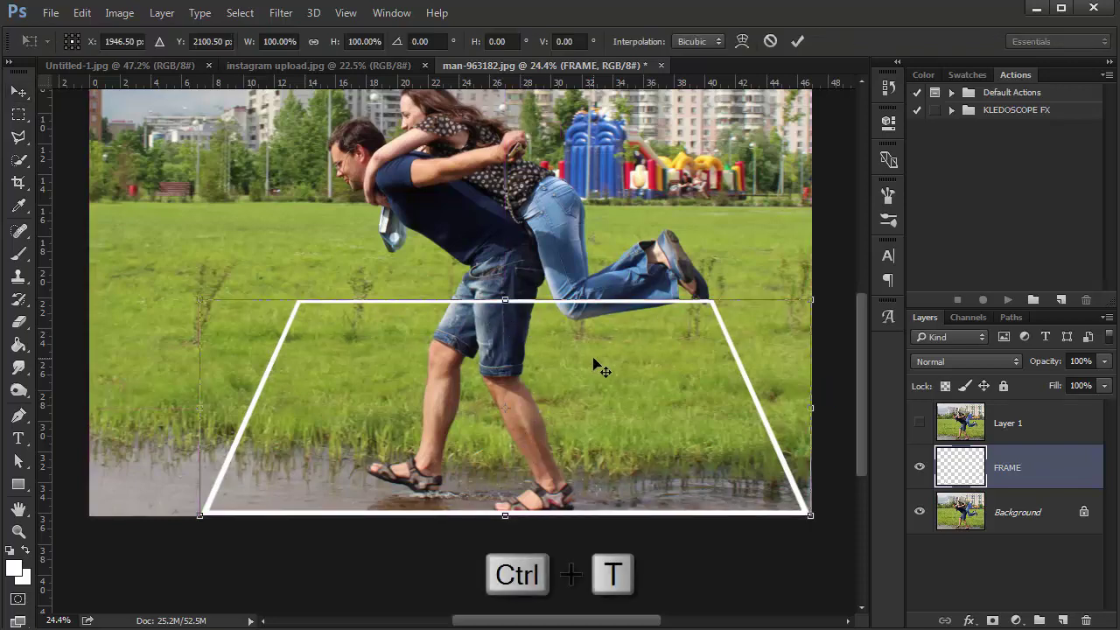
right_click(595, 364)
left_click(679, 175)
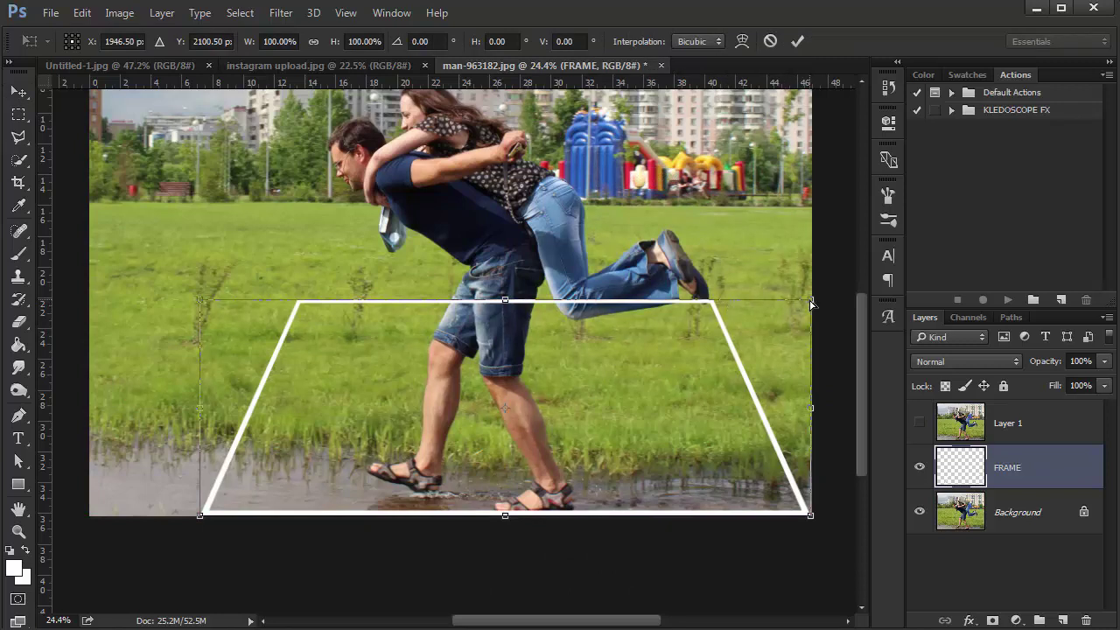
left_click_drag(812, 302, 795, 309)
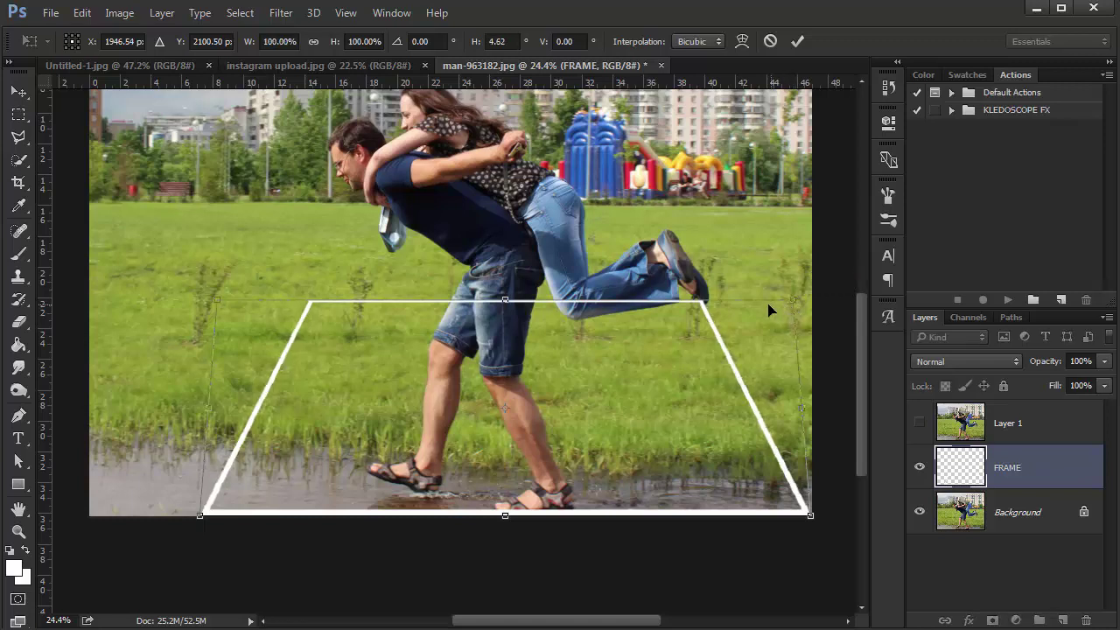
left_click(798, 41)
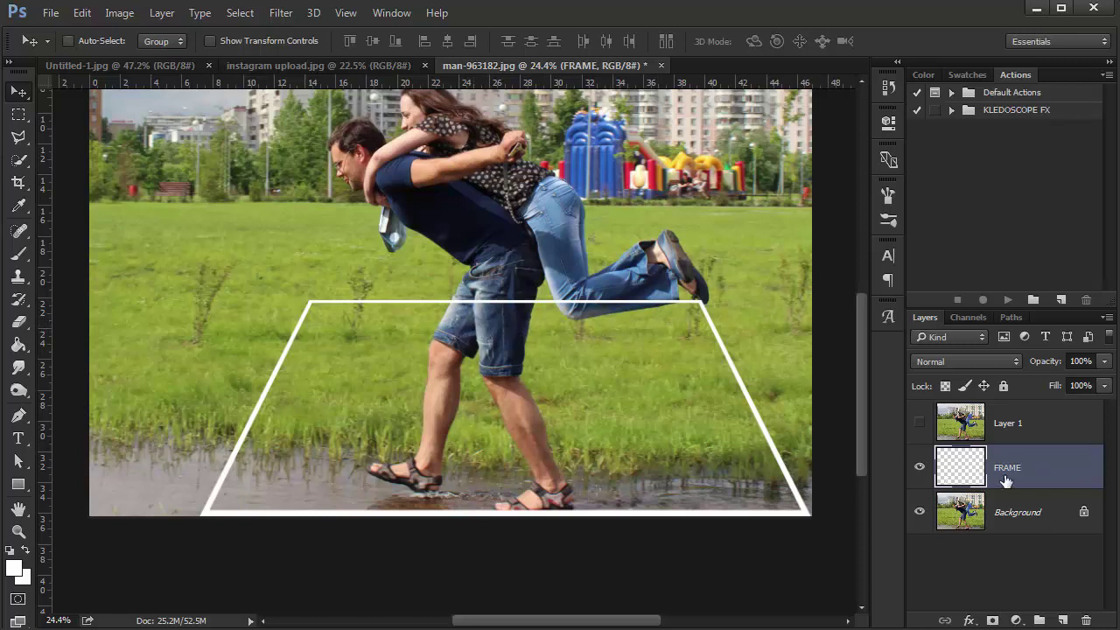
Load the FRAME layer's outline as a selection and invert it
left_click(963, 473, "ctrl")
key("ctrl")
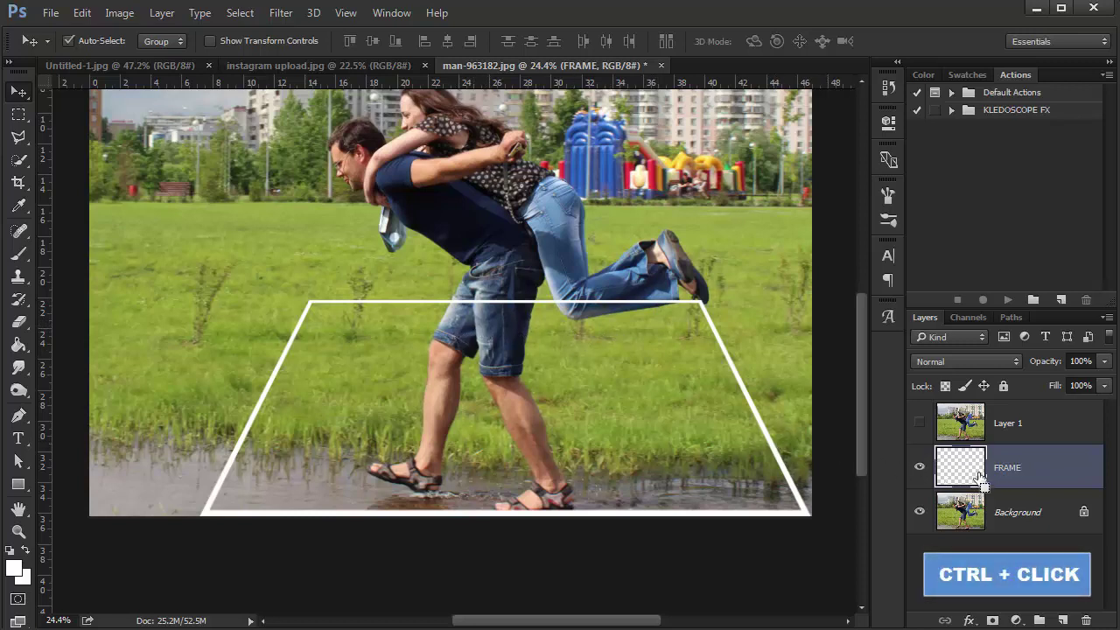
left_click(970, 470, "ctrl")
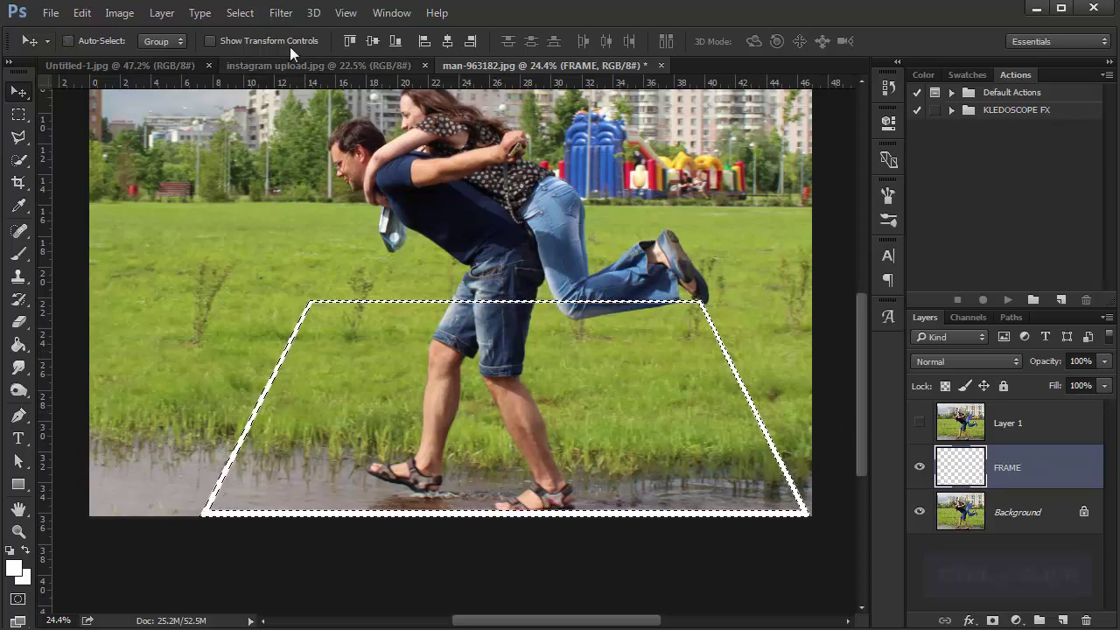
left_click(242, 13)
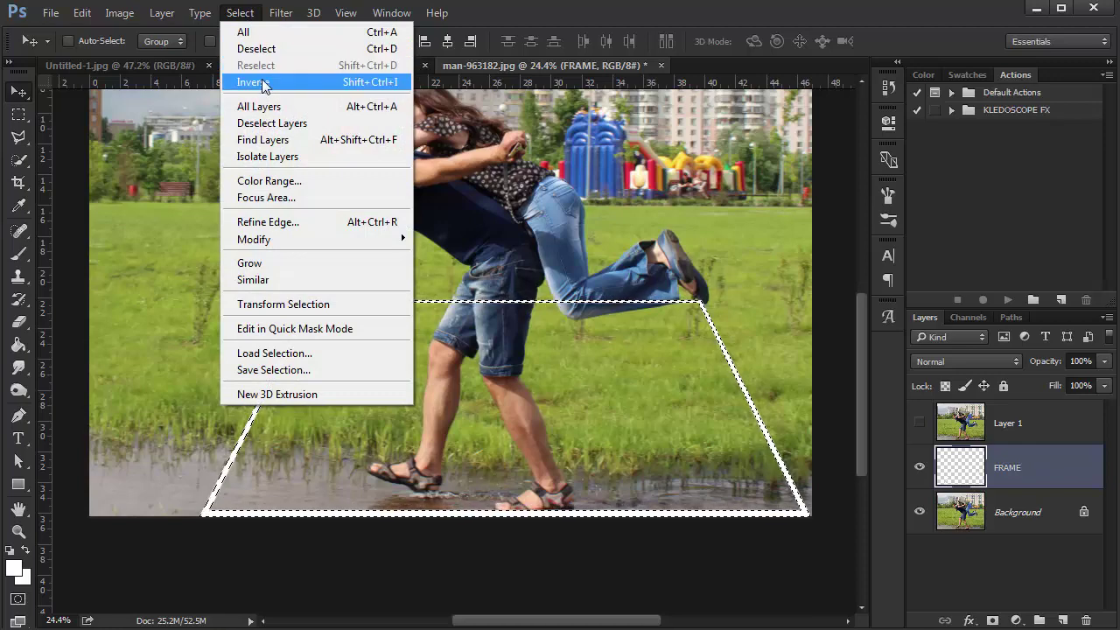
left_click(260, 82)
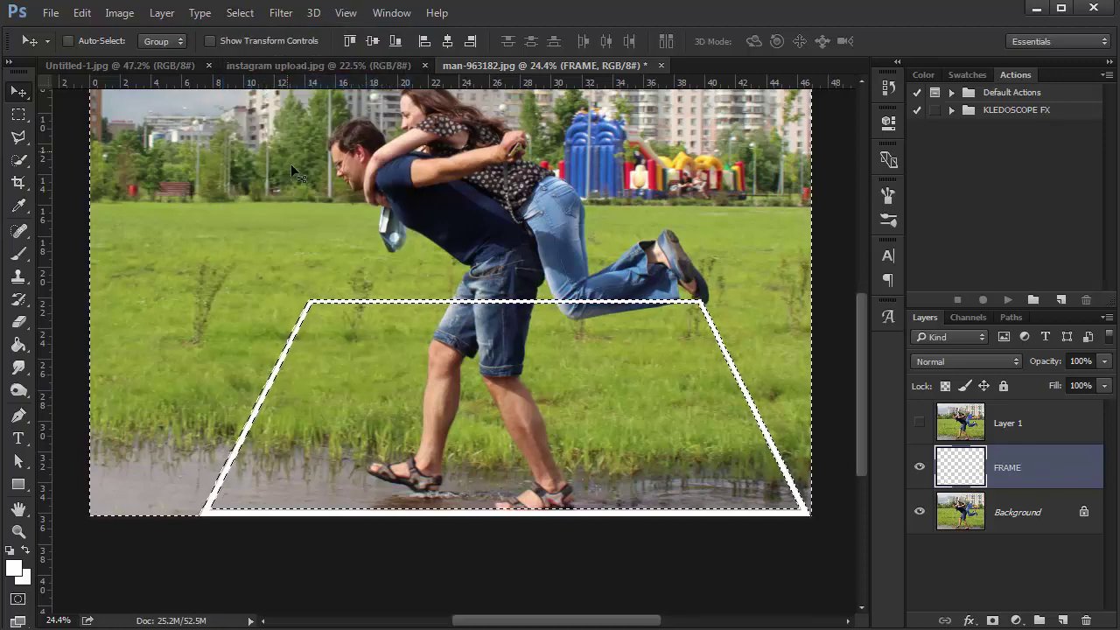
left_click_drag(354, 325, 361, 407)
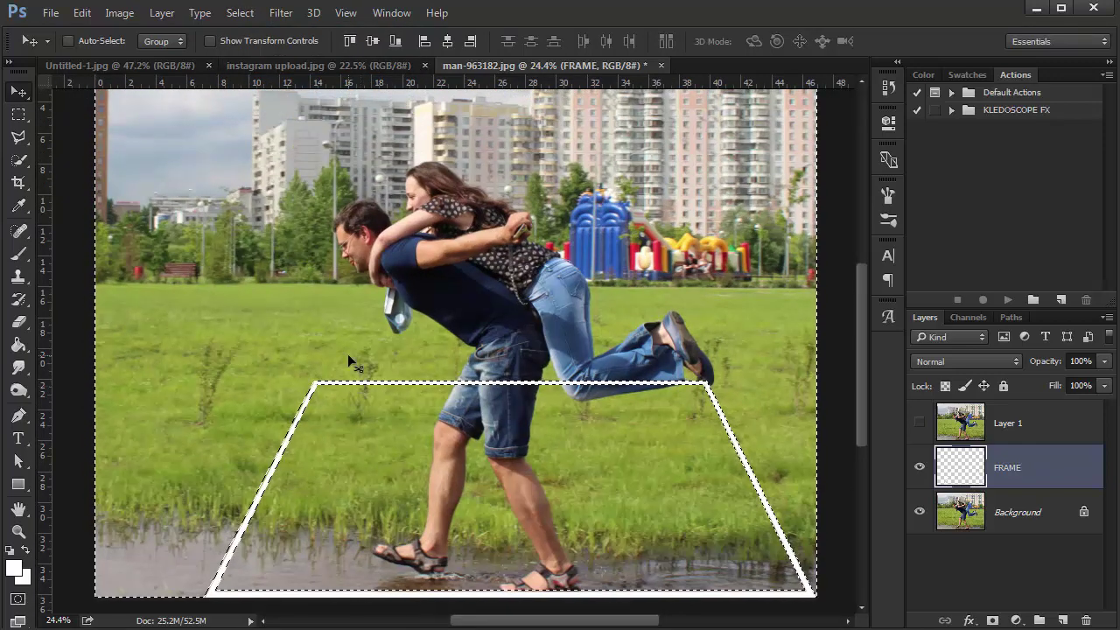
Fill outside the frame in Quick Mask to isolate the trapezoid interior, undoing an accidental move
left_click(17, 599)
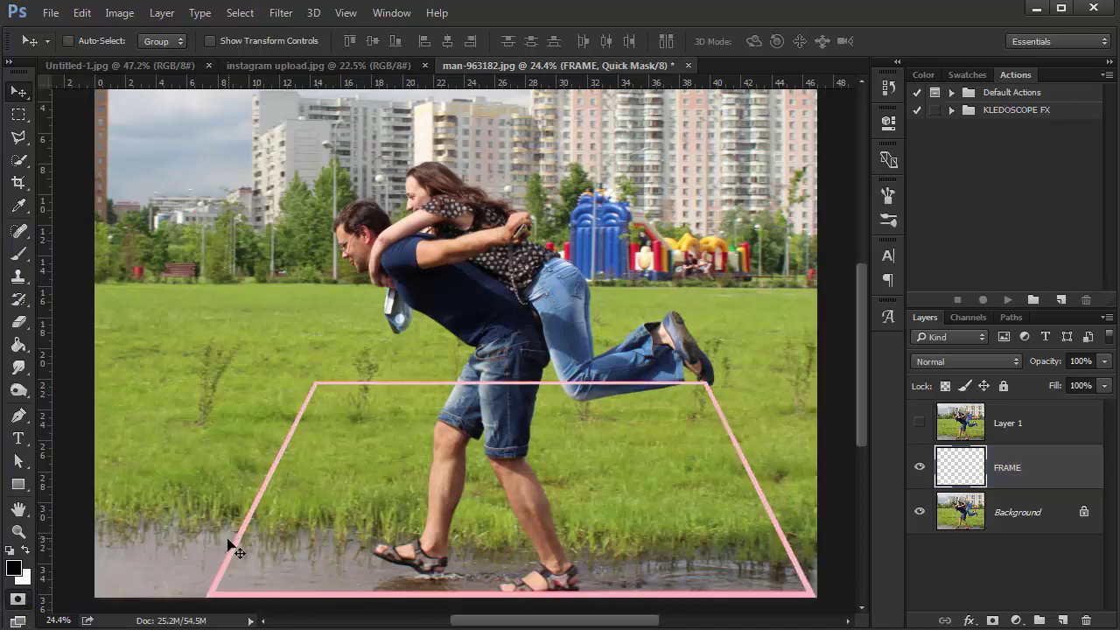
left_click(20, 344)
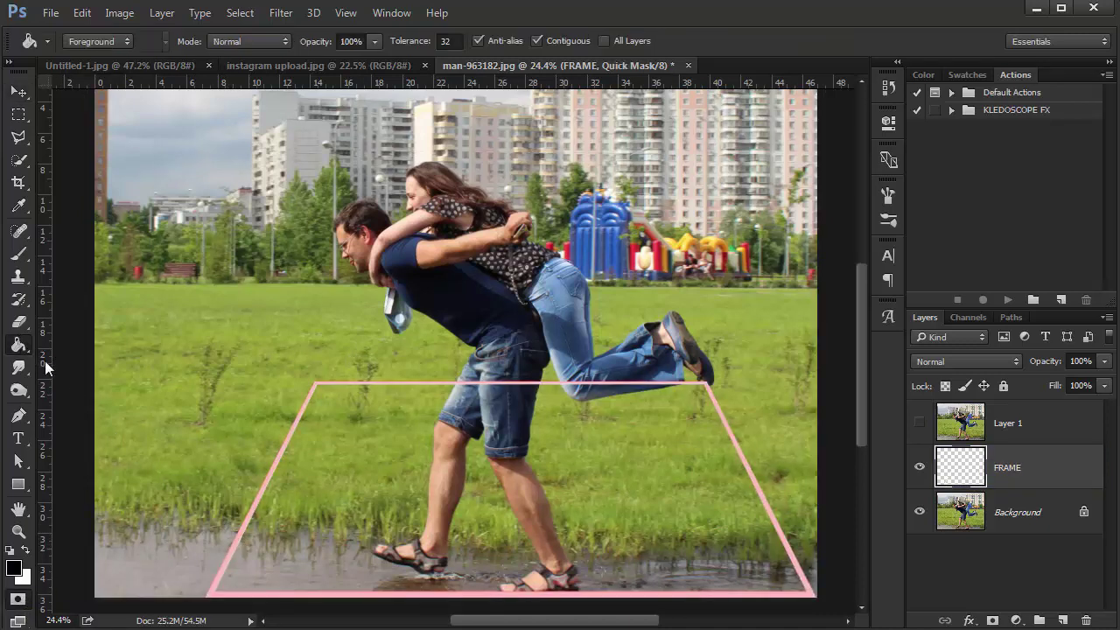
left_click(201, 265)
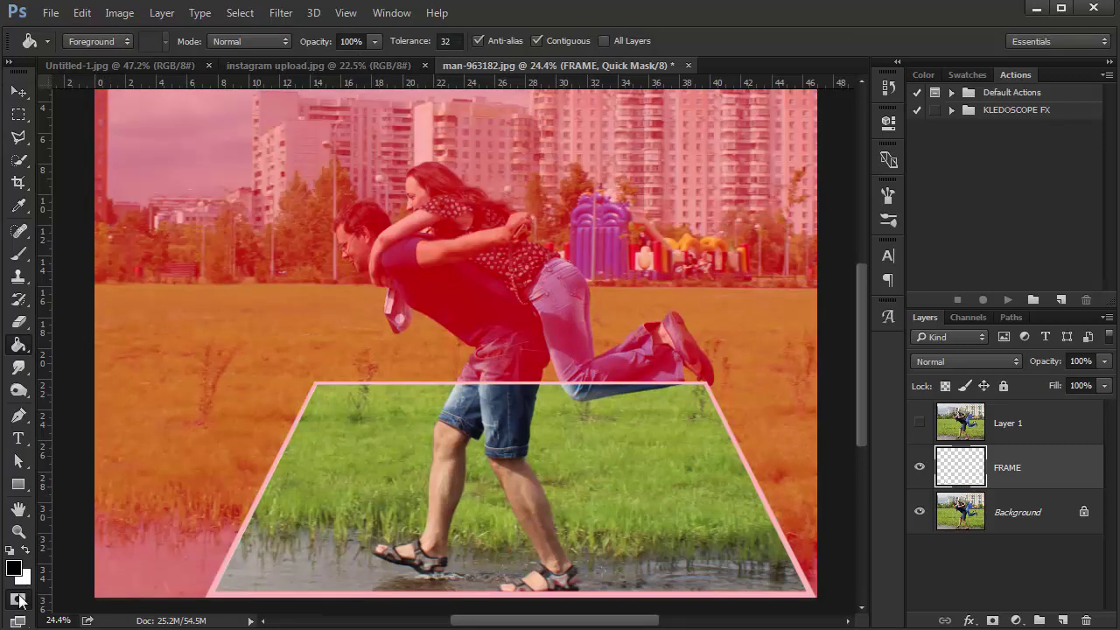
left_click(18, 598)
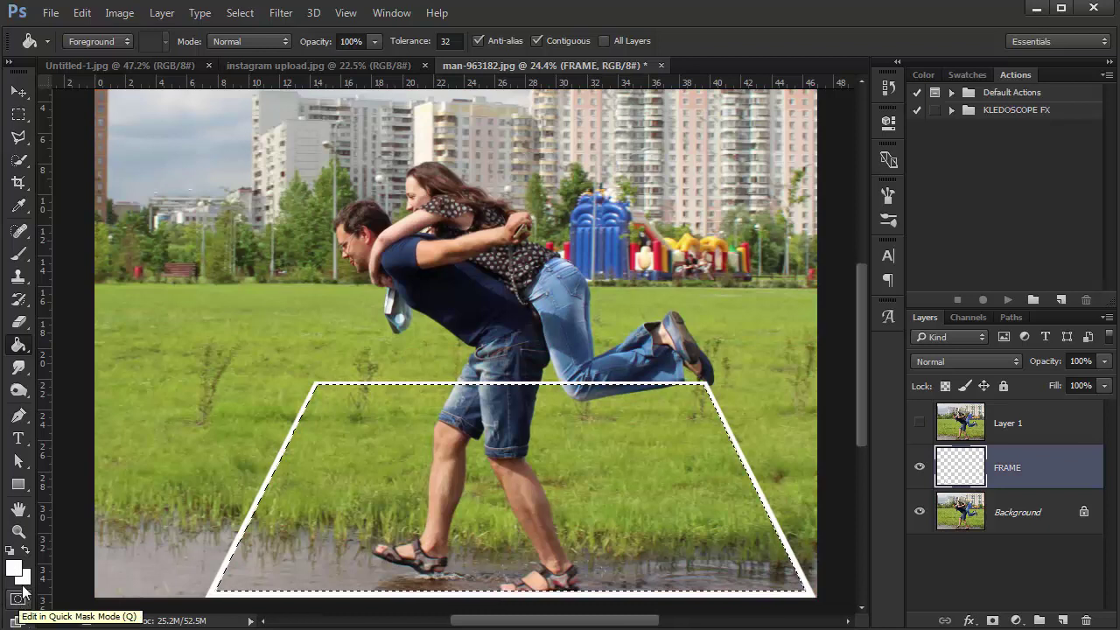
left_click(17, 91)
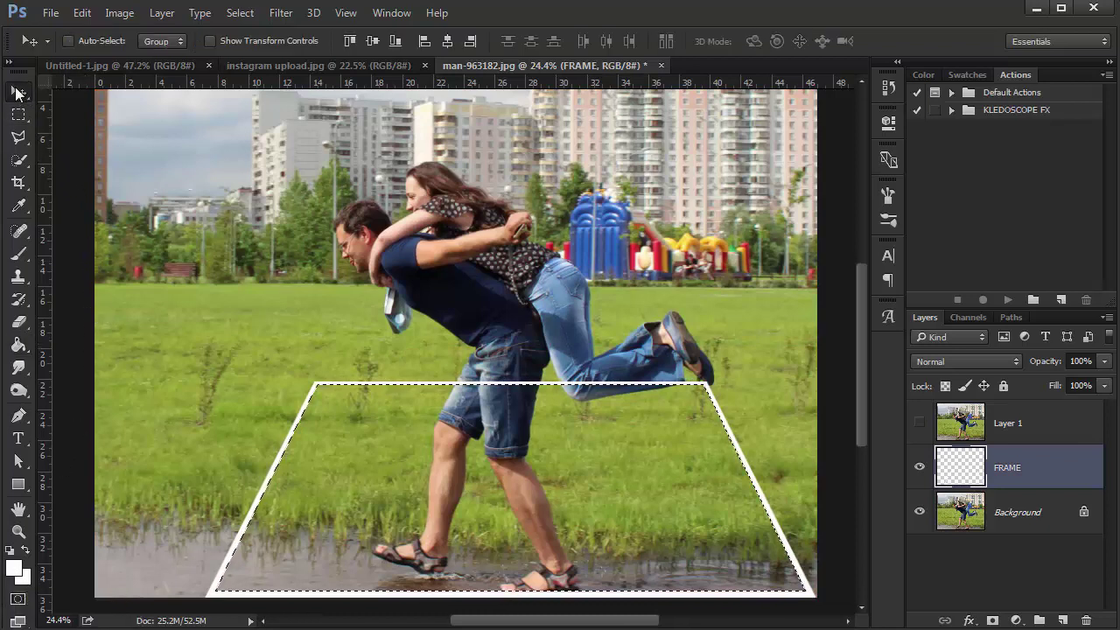
left_click_drag(265, 409, 310, 456)
key("ctrl")
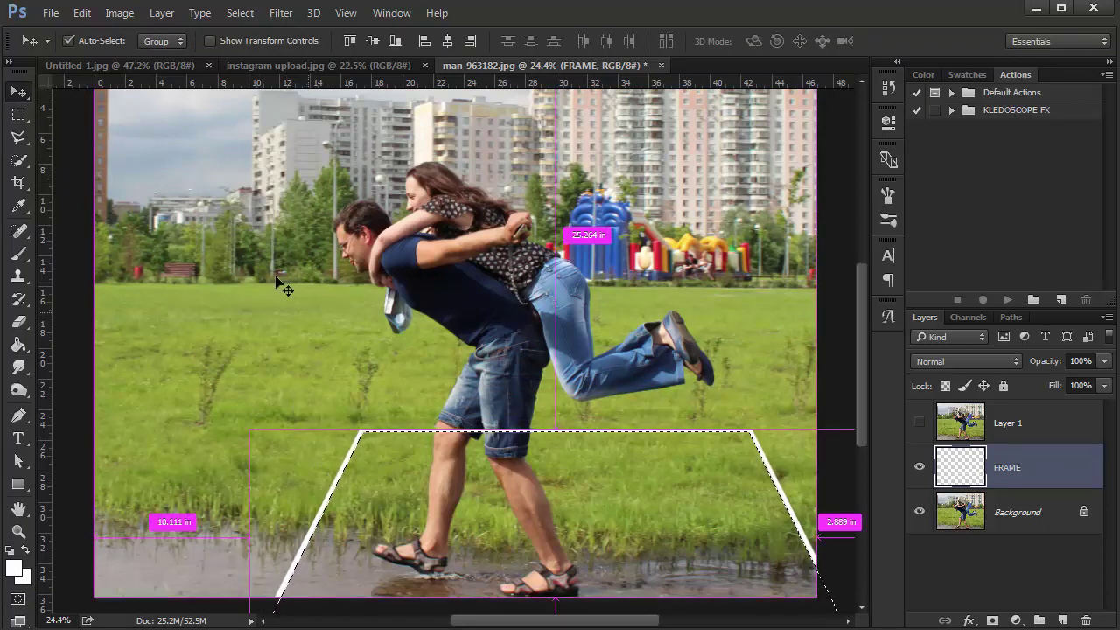
key("ctrl")
key("ctrl+z")
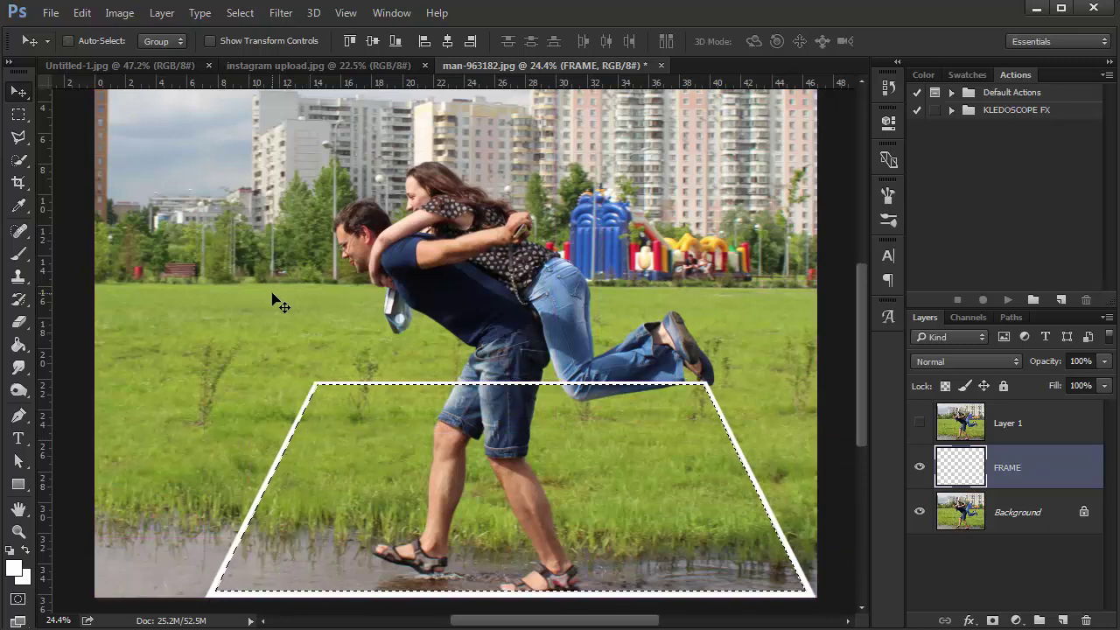
Unlock Background as Layer 0, mask it to the trapezoid, and show and select Layer 1
left_click(1004, 525)
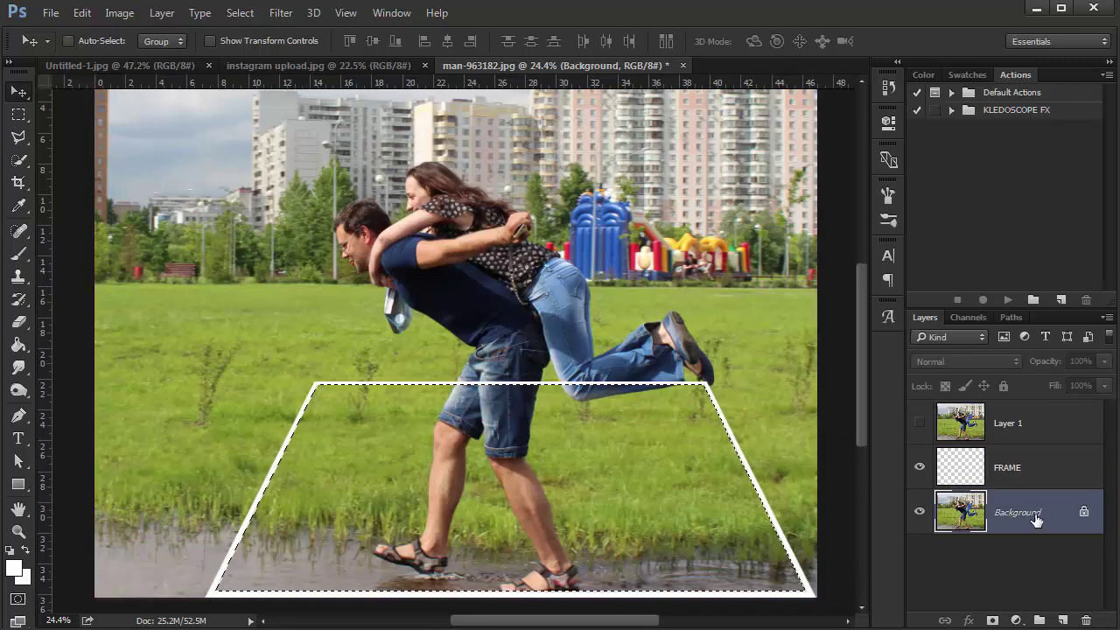
left_click(1083, 513)
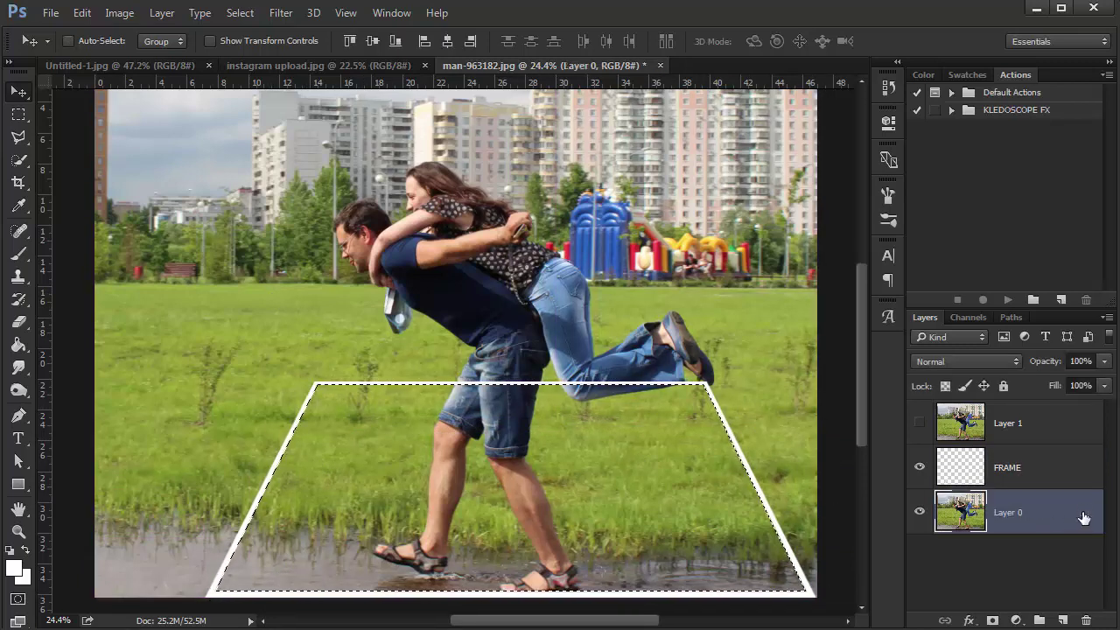
left_click(992, 620)
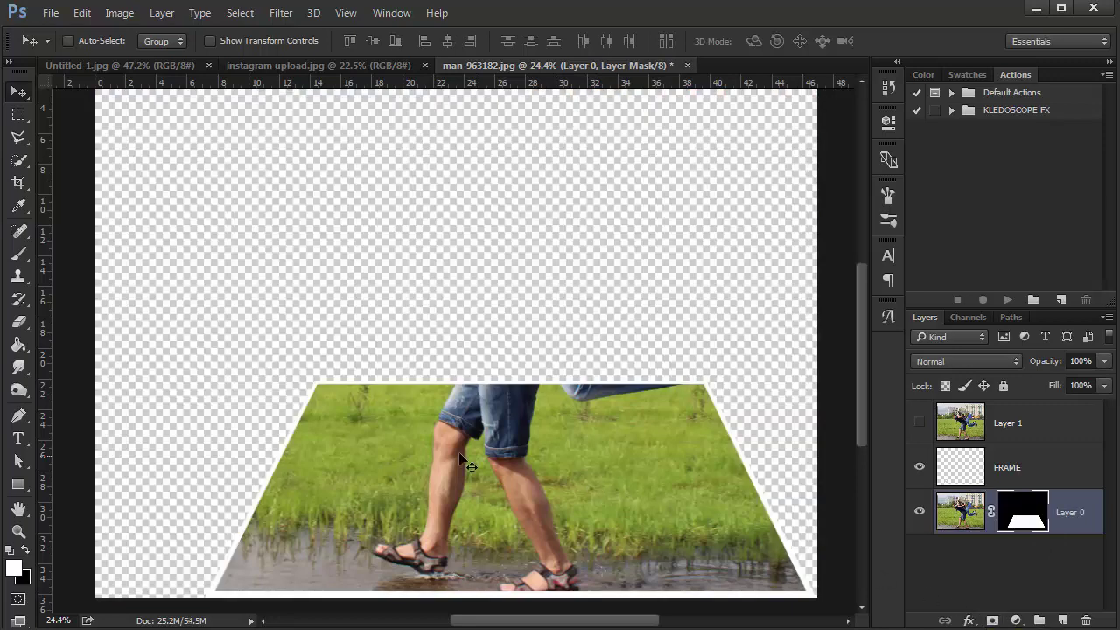
left_click(928, 423)
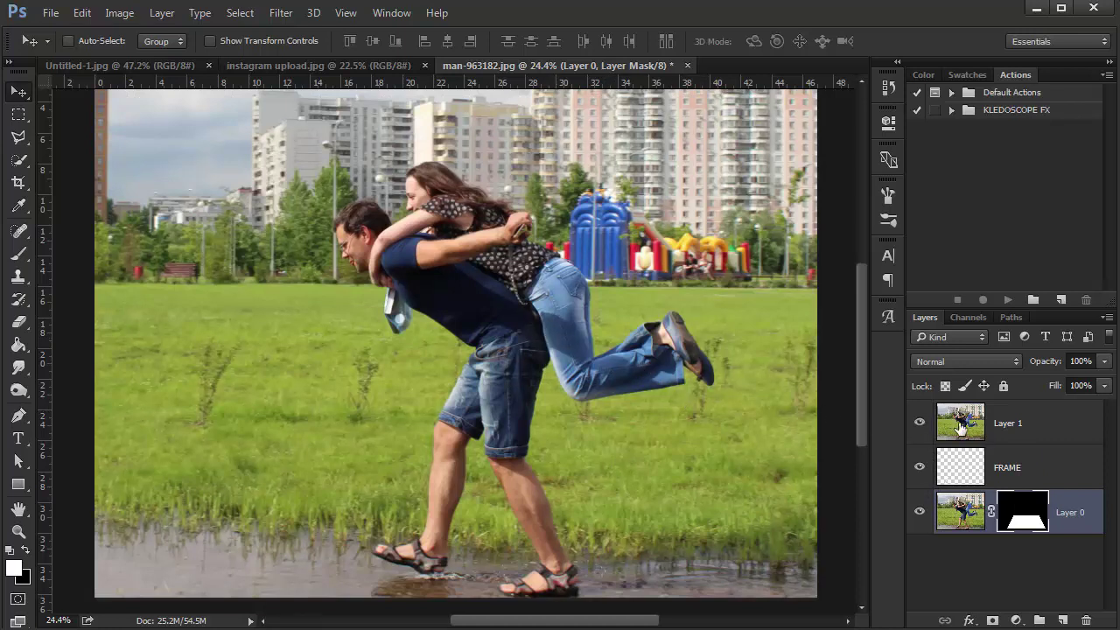
left_click(960, 428)
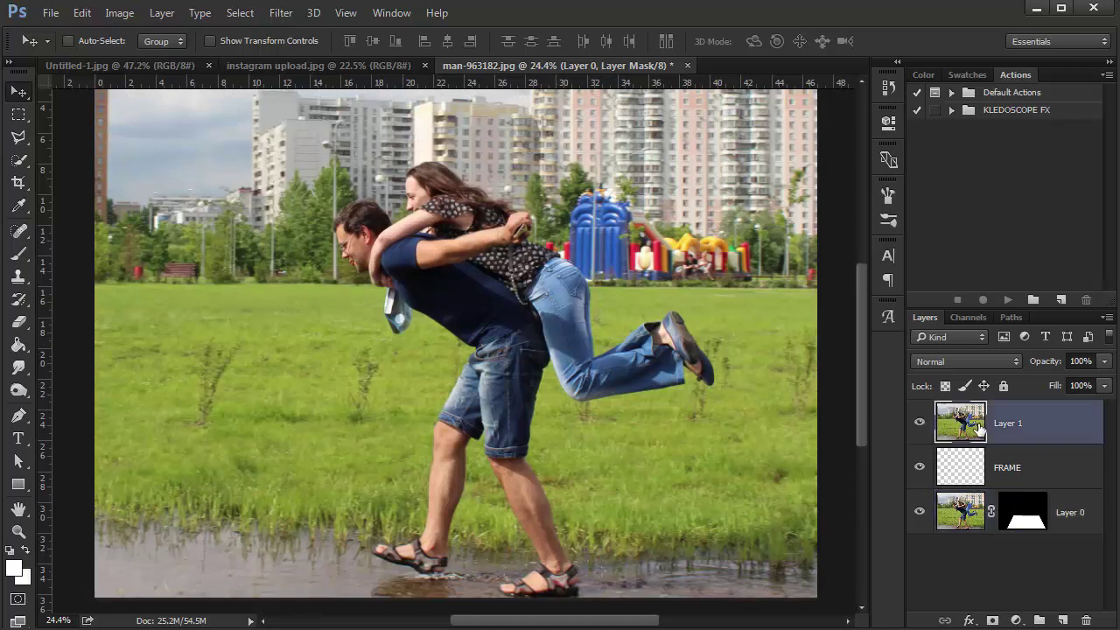
Quick-select the man's head and torso, the woman's legs, the bottle and the man's shorts
left_click(20, 159)
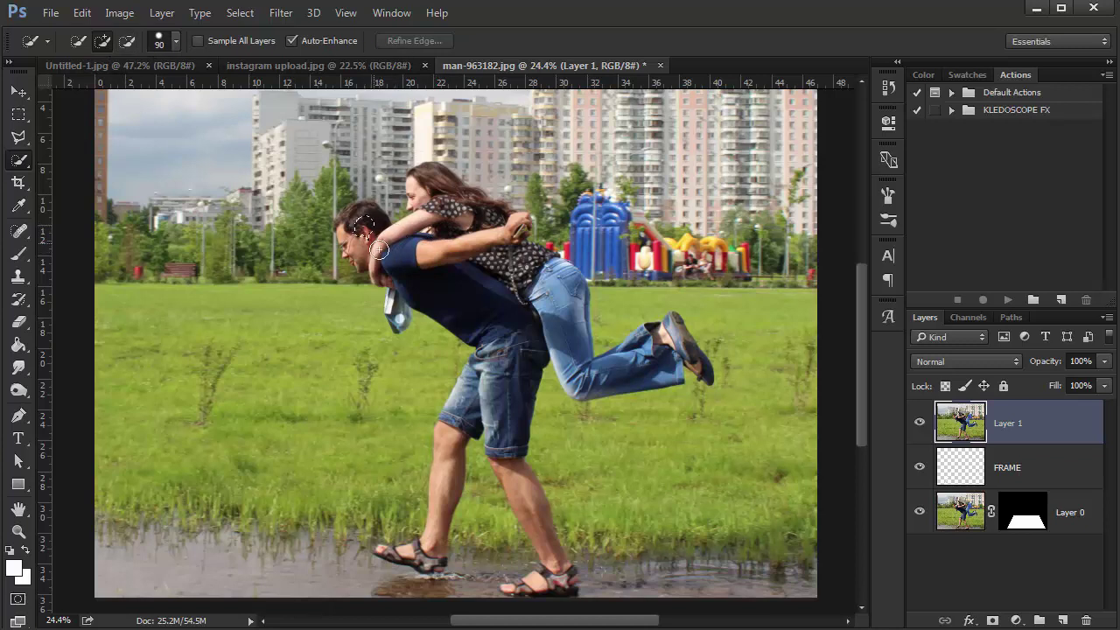
left_click_drag(370, 242, 440, 285)
mouse_move(505, 333)
left_mouse_down()
mouse_move(553, 299)
mouse_move(418, 241)
left_mouse_up()
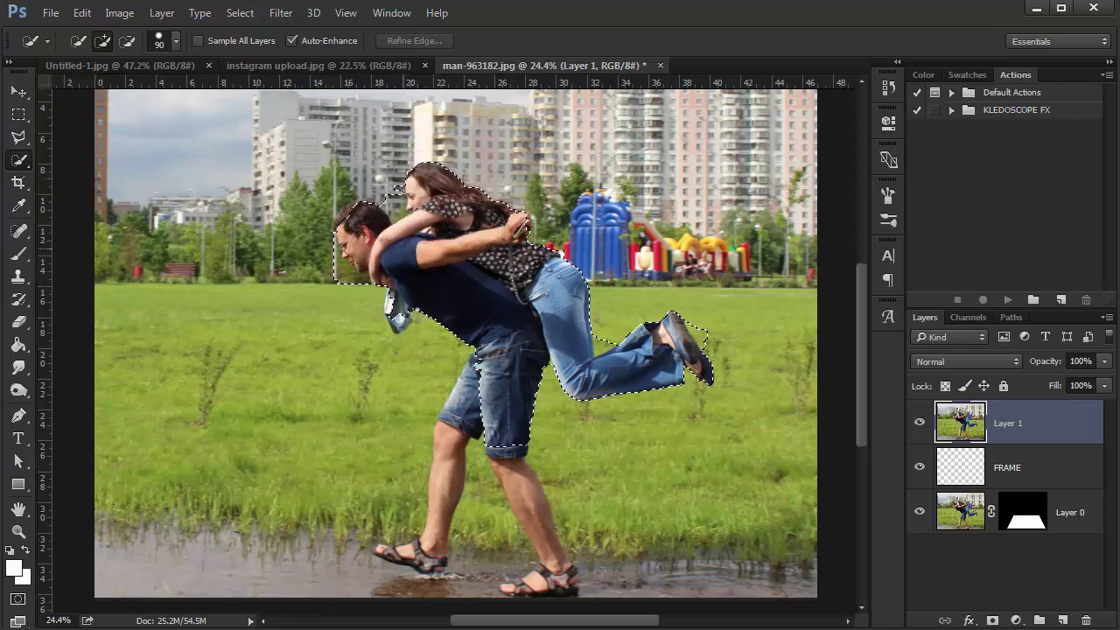
left_click_drag(402, 317, 400, 325)
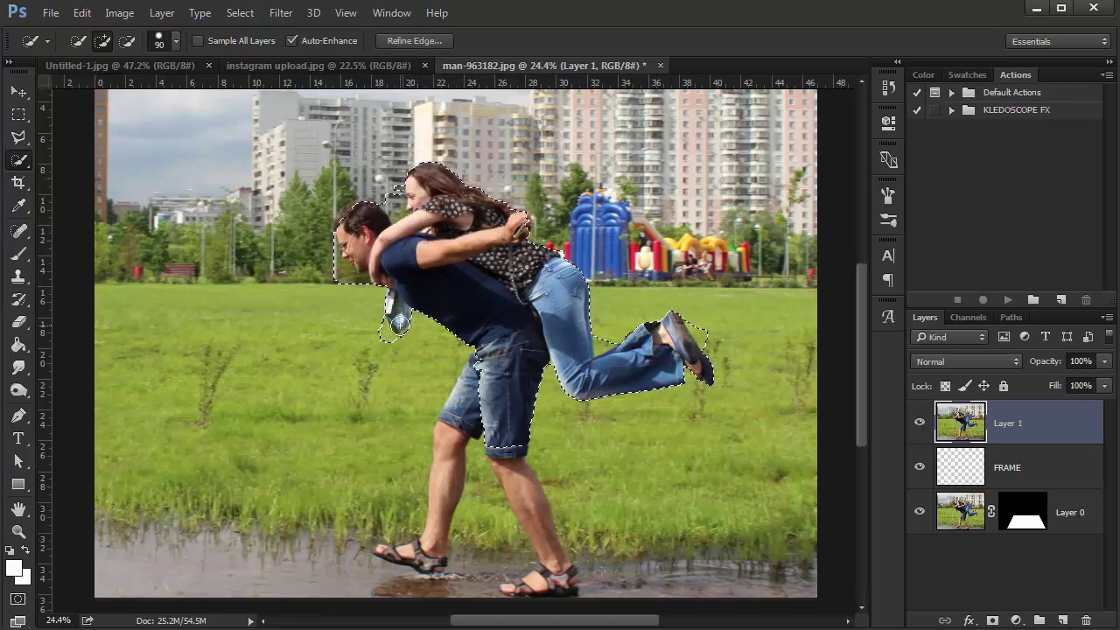
left_click_drag(486, 366, 469, 425)
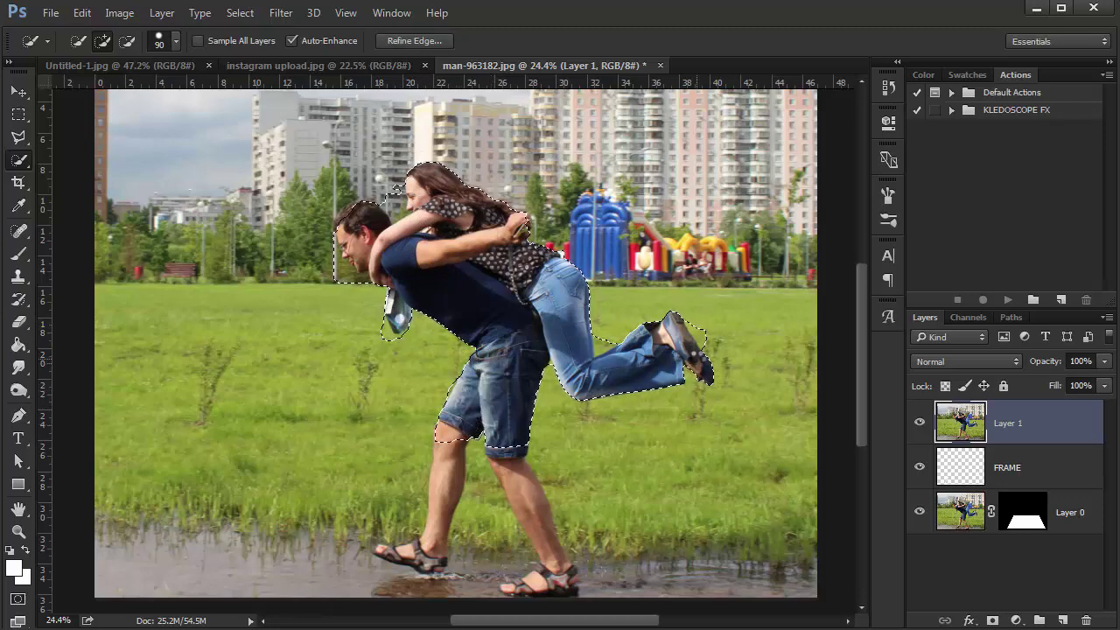
scroll(691, 354, "up", 2)
scroll(696, 359, "up", 2)
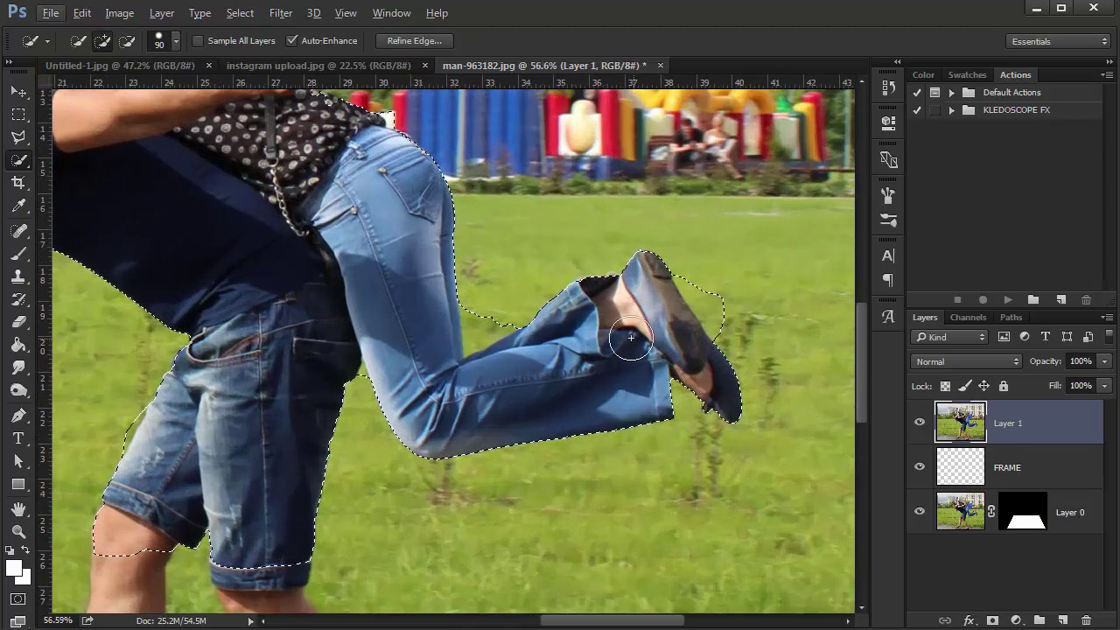
Subtract the grass beside the woman's shoe from the selection
left_click_drag(620, 338, 552, 374)
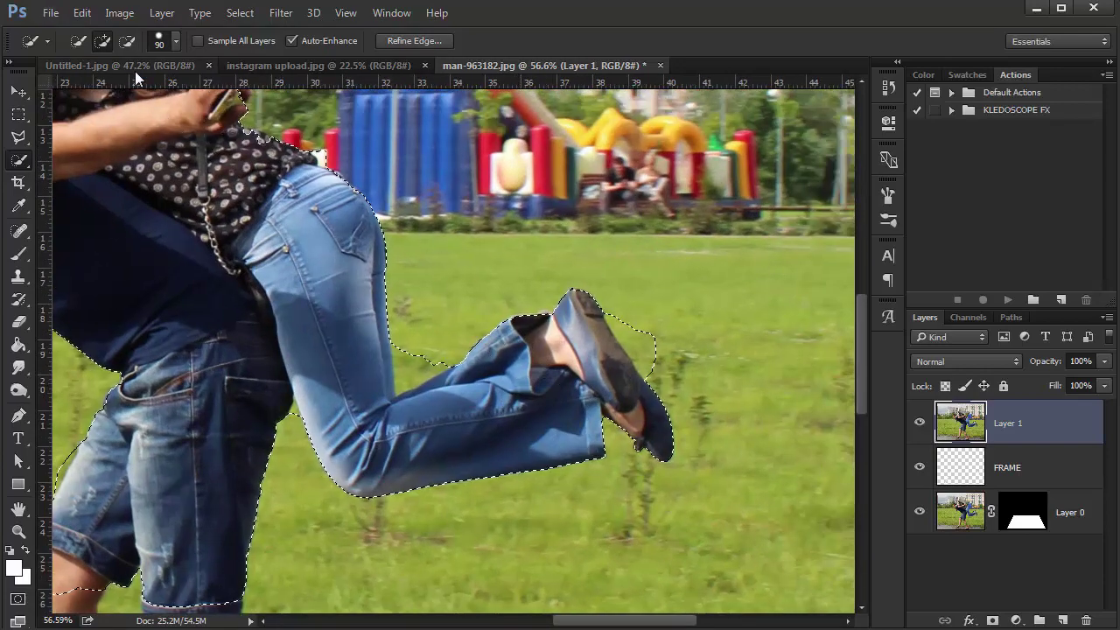
left_click(127, 41)
mouse_move(654, 325)
left_mouse_down()
mouse_move(645, 320)
mouse_move(658, 344)
mouse_move(629, 302)
mouse_move(635, 320)
mouse_move(645, 299)
left_mouse_up()
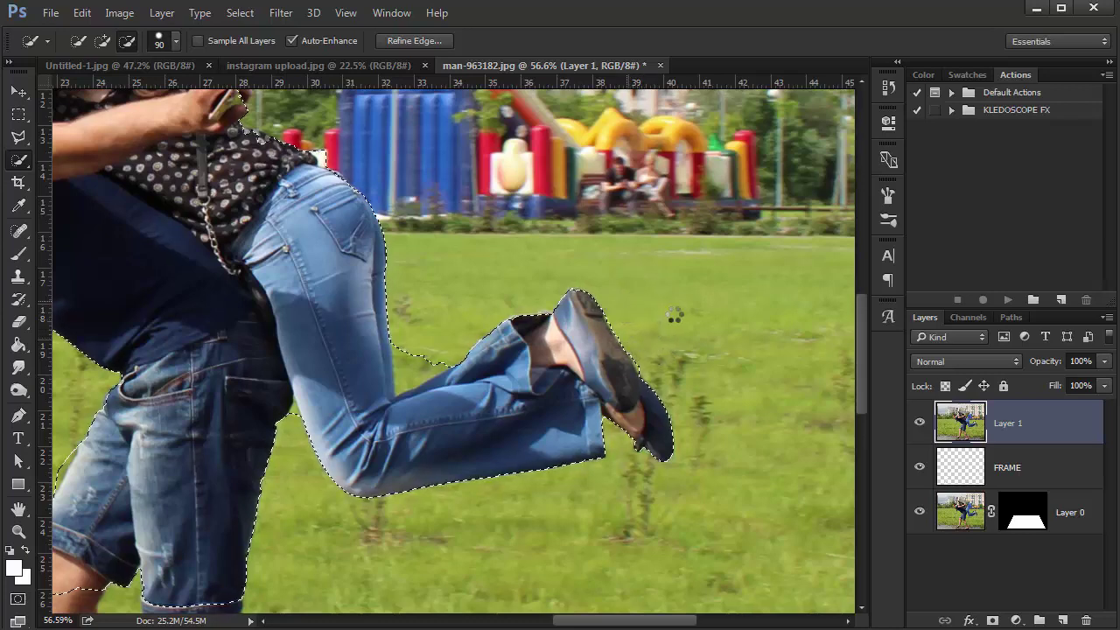
scroll(655, 358, "up", 2)
scroll(655, 367, "up", 3)
scroll(652, 355, "up", 3)
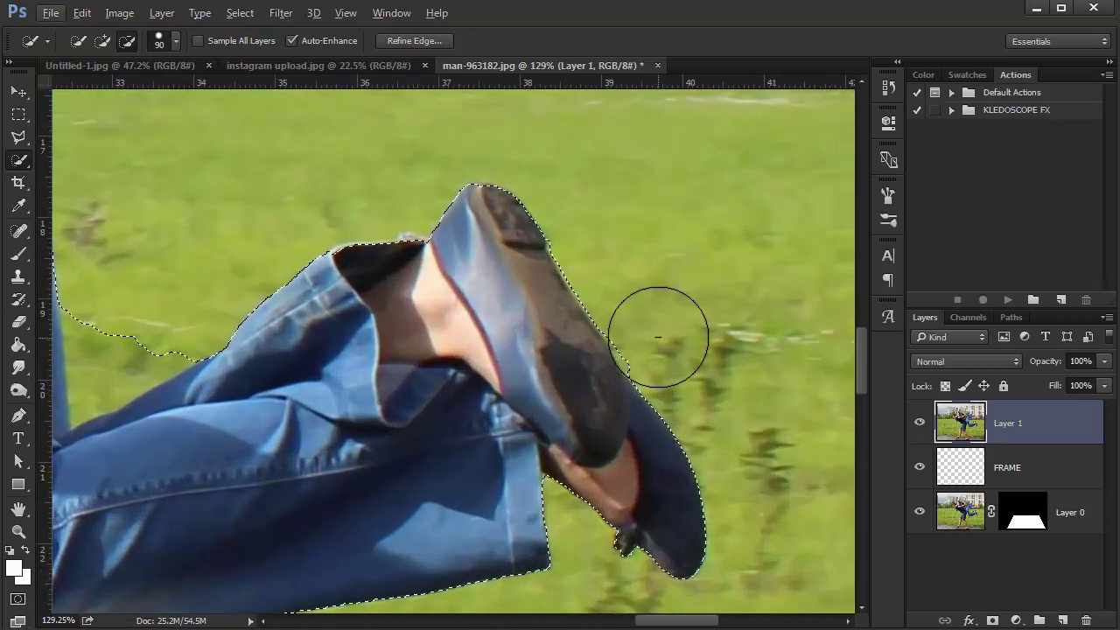
With a smaller brush, subtract the grass above the woman's lower leg
left_click_drag(257, 375, 475, 347)
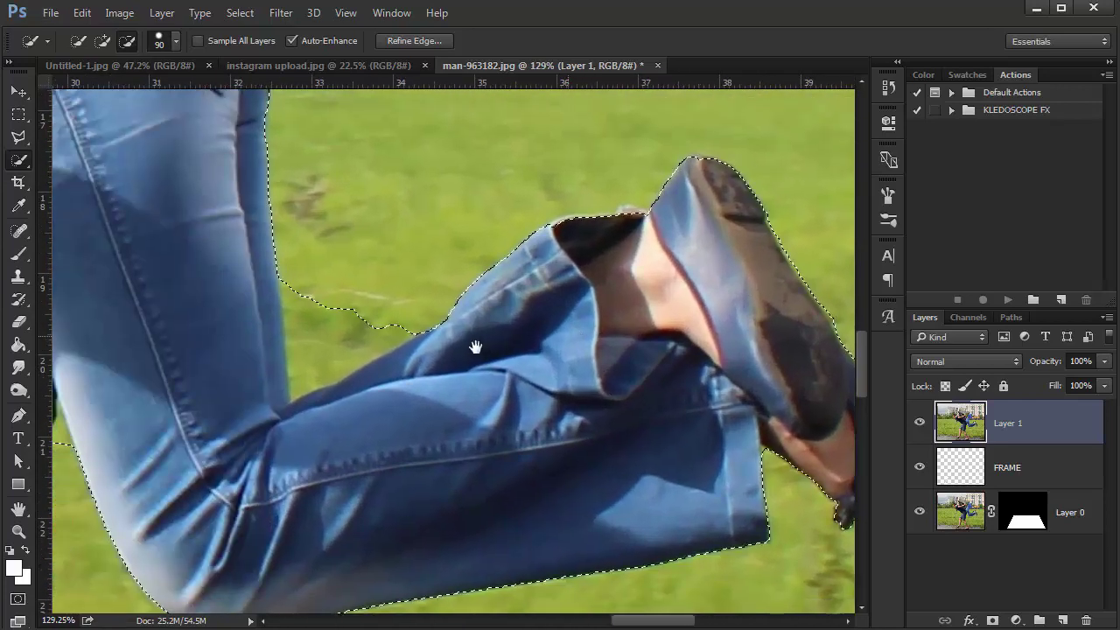
key("bracketleft")
key("bracketleft")
key("bracketleft")
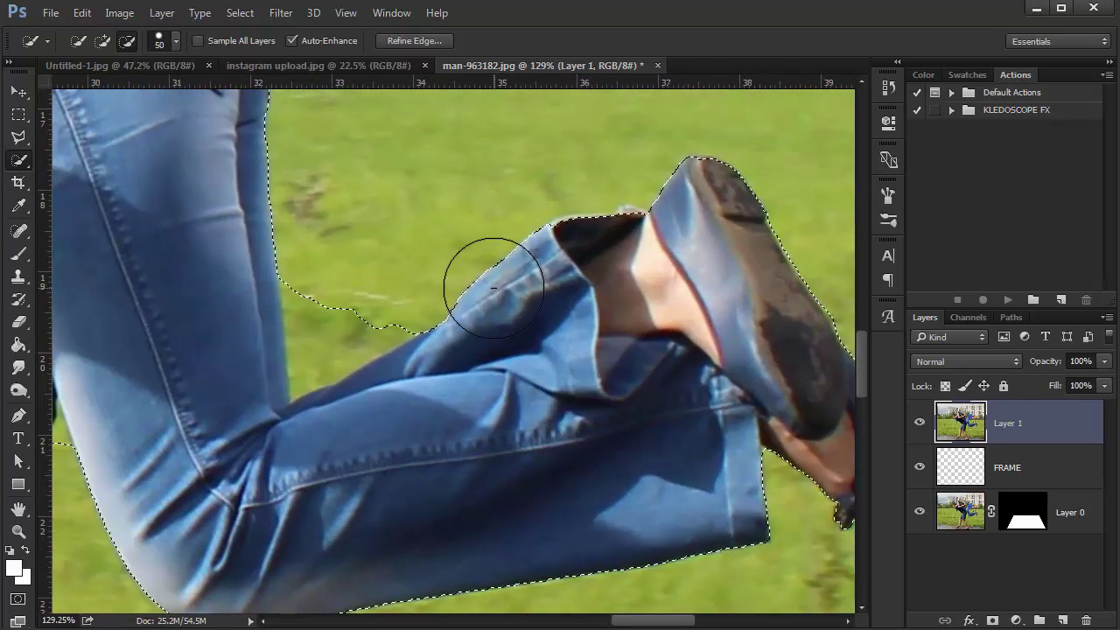
key("bracketleft")
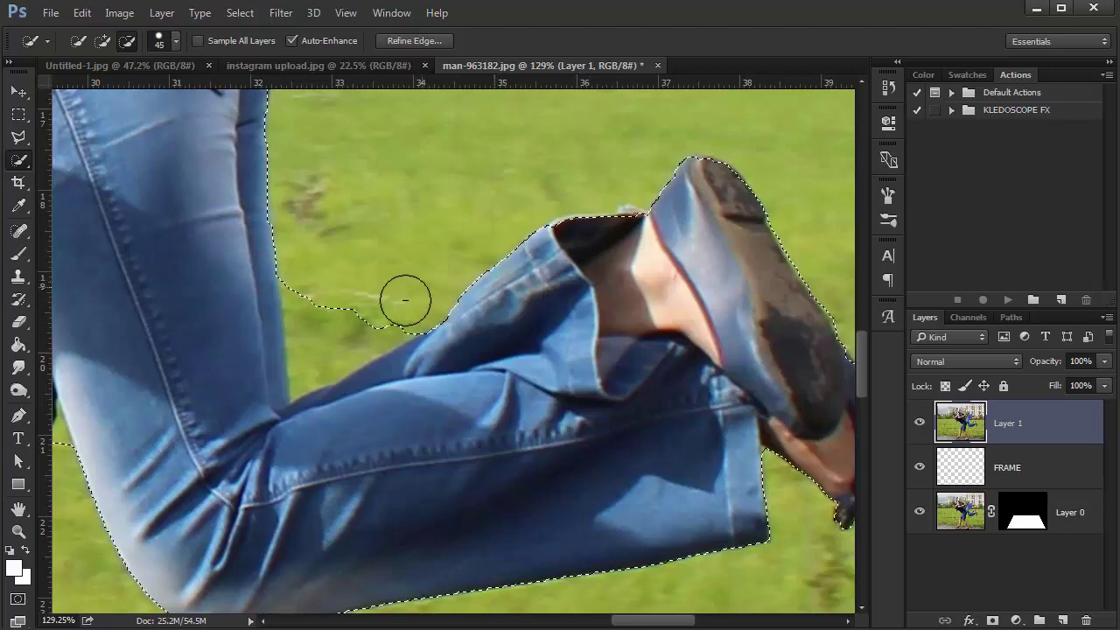
mouse_move(405, 299)
left_mouse_down()
mouse_move(365, 321)
mouse_move(323, 315)
mouse_move(307, 292)
mouse_move(310, 337)
left_mouse_up()
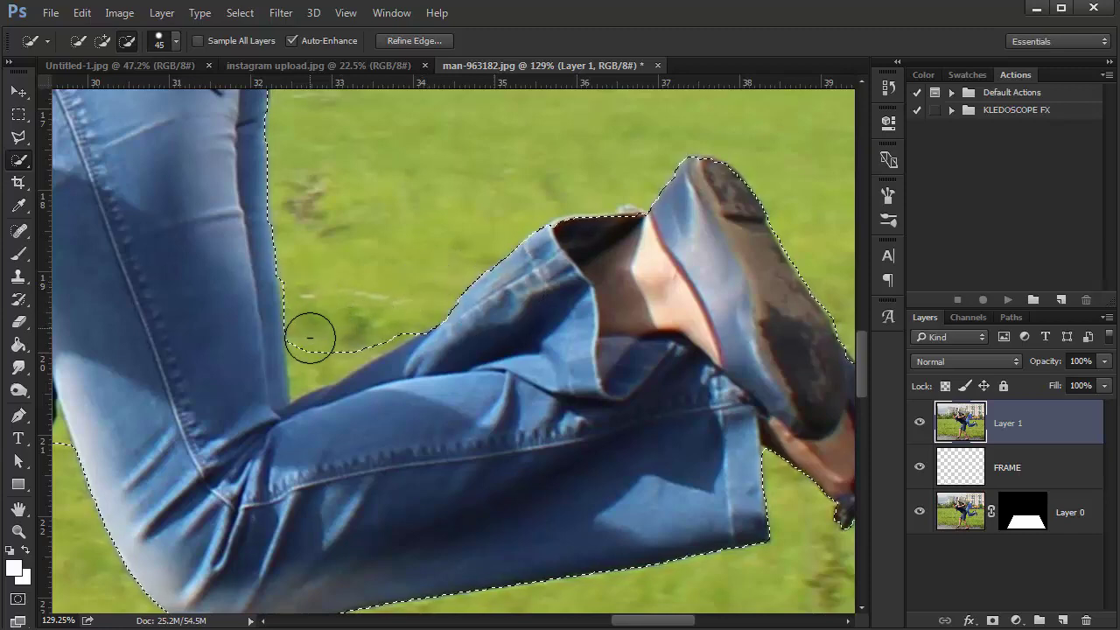
scroll(382, 280, "left", 1)
scroll(418, 278, "left", 2)
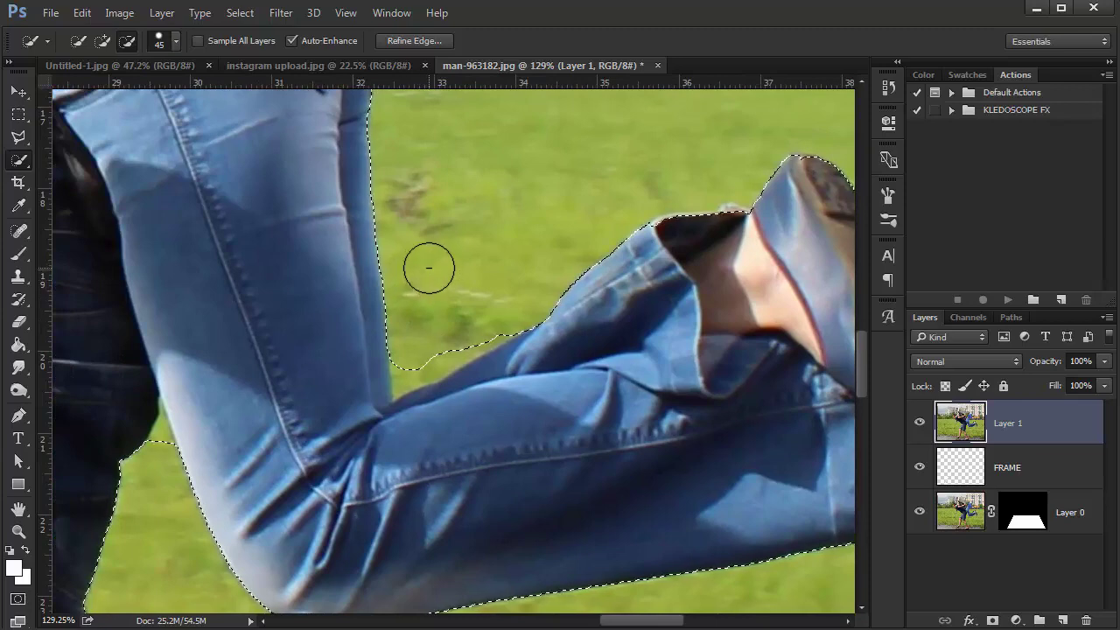
left_click(17, 137)
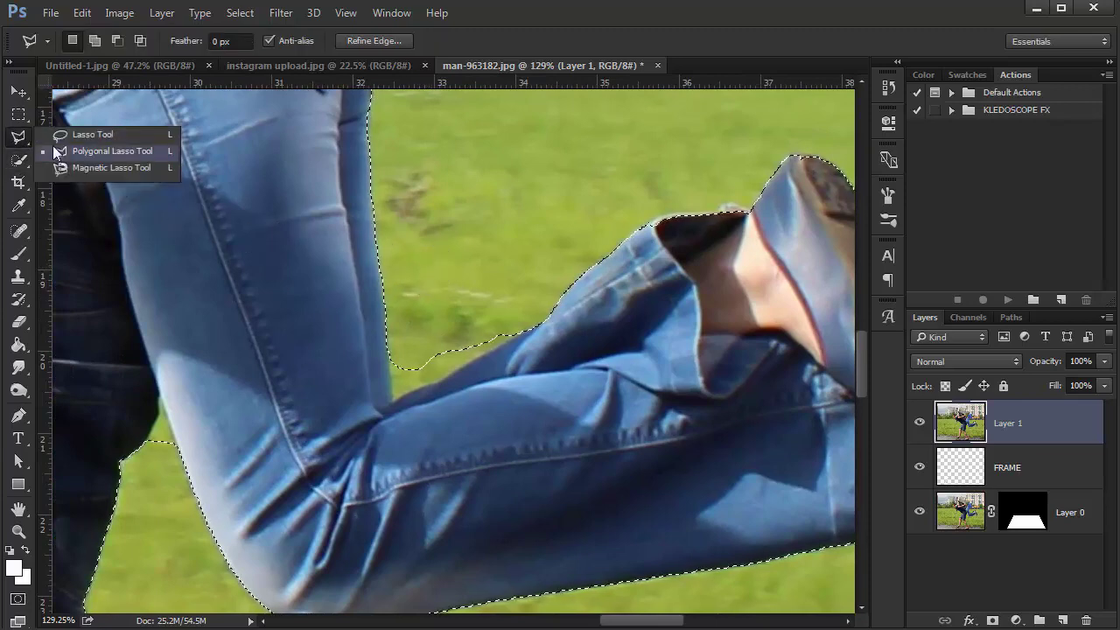
Lasso the grass notch above the woman's elbow out of the selection
left_click(91, 135)
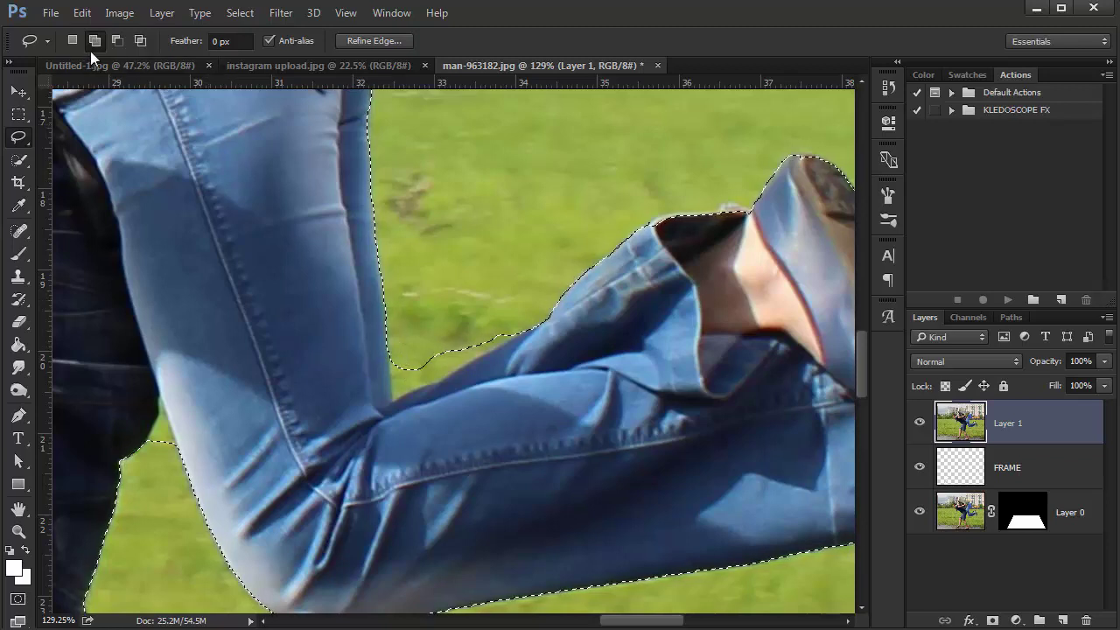
left_click(115, 40)
left_click_drag(522, 249, 437, 395)
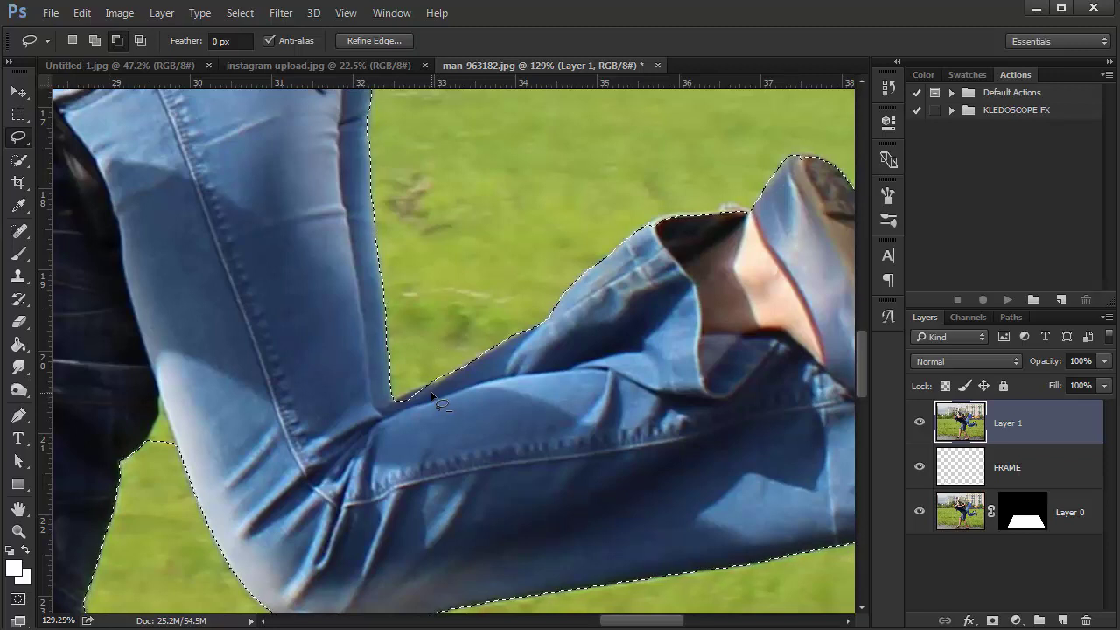
key("alt")
left_click(96, 40)
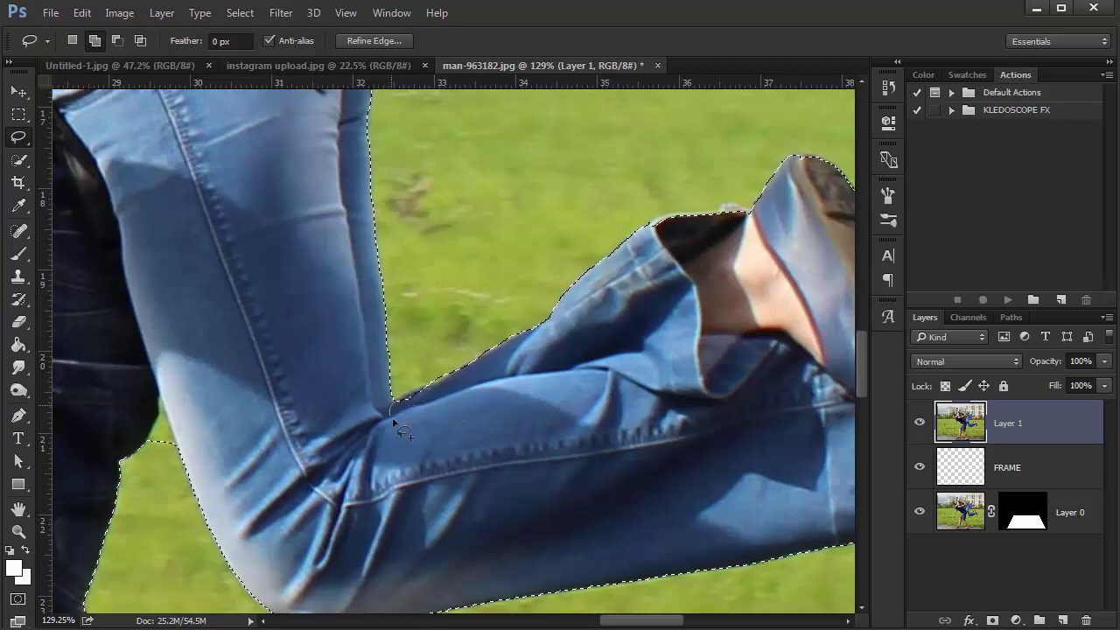
Lasso-add the area along the woman's shirt edge and around the phone's corner
left_click_drag(300, 384, 311, 428)
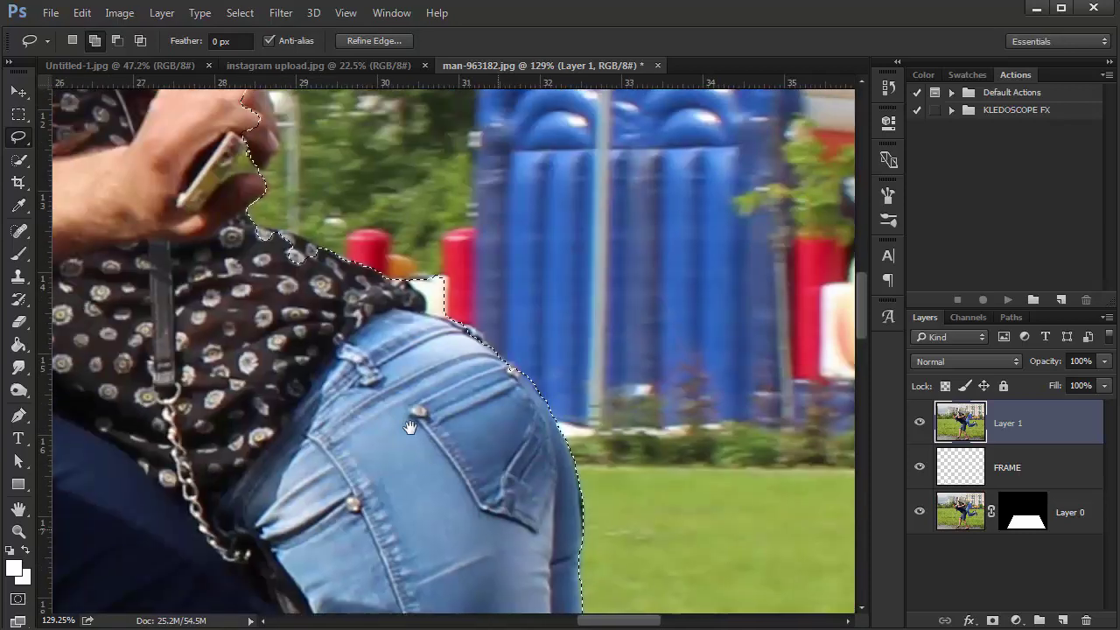
left_click_drag(418, 268, 418, 287)
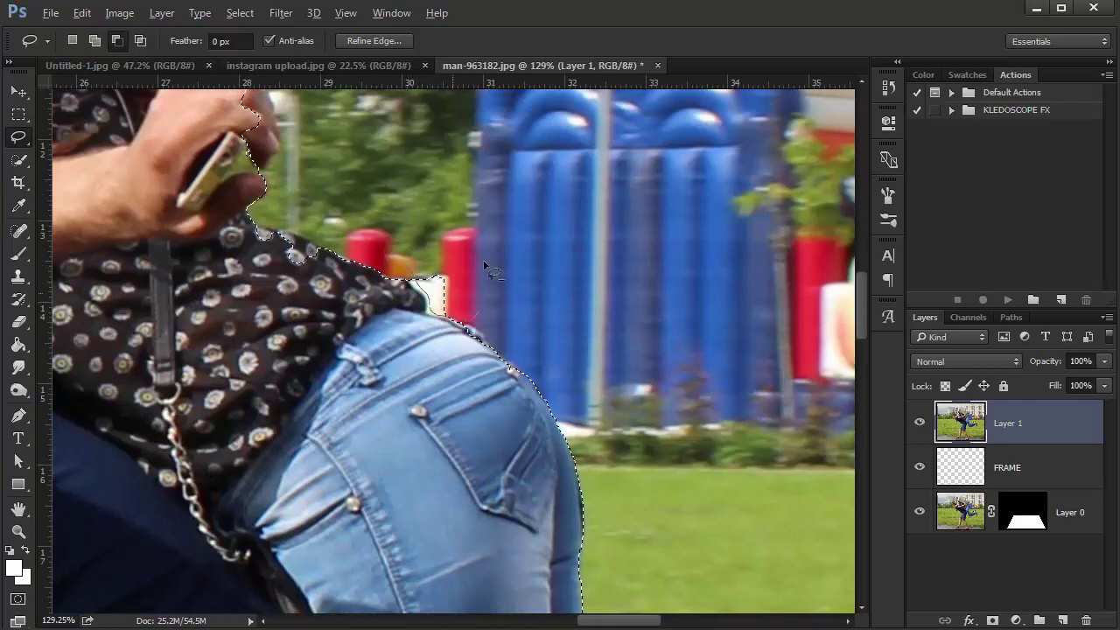
scroll(431, 239, "up", 2)
scroll(431, 238, "left", 3)
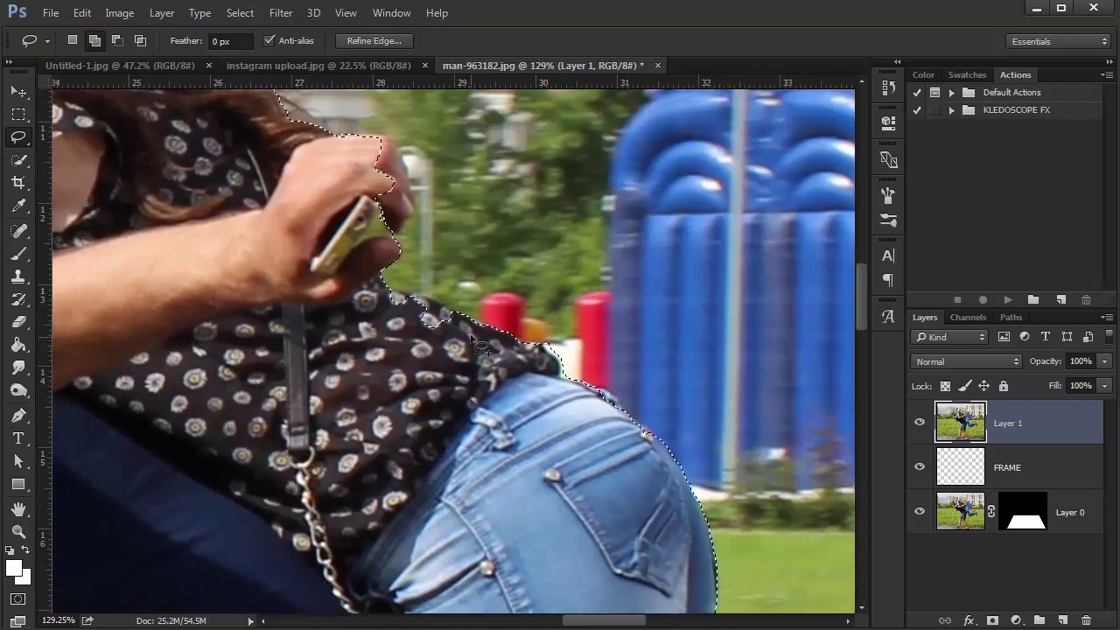
scroll(539, 405, "up", 1)
scroll(539, 404, "left", 2)
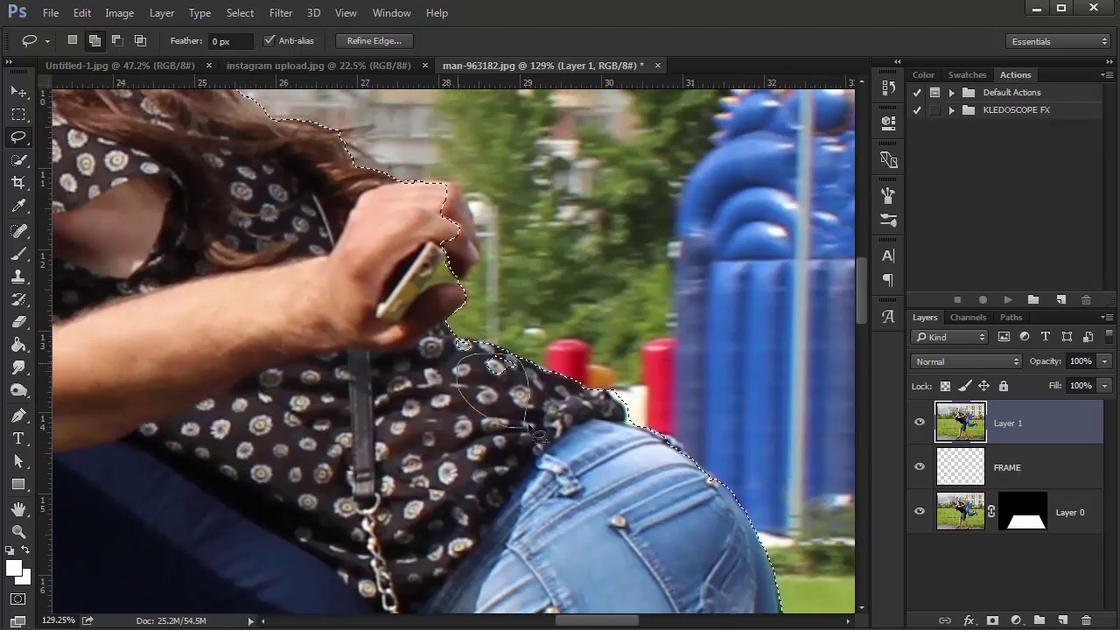
scroll(540, 435, "up", 2)
scroll(516, 393, "up", 1)
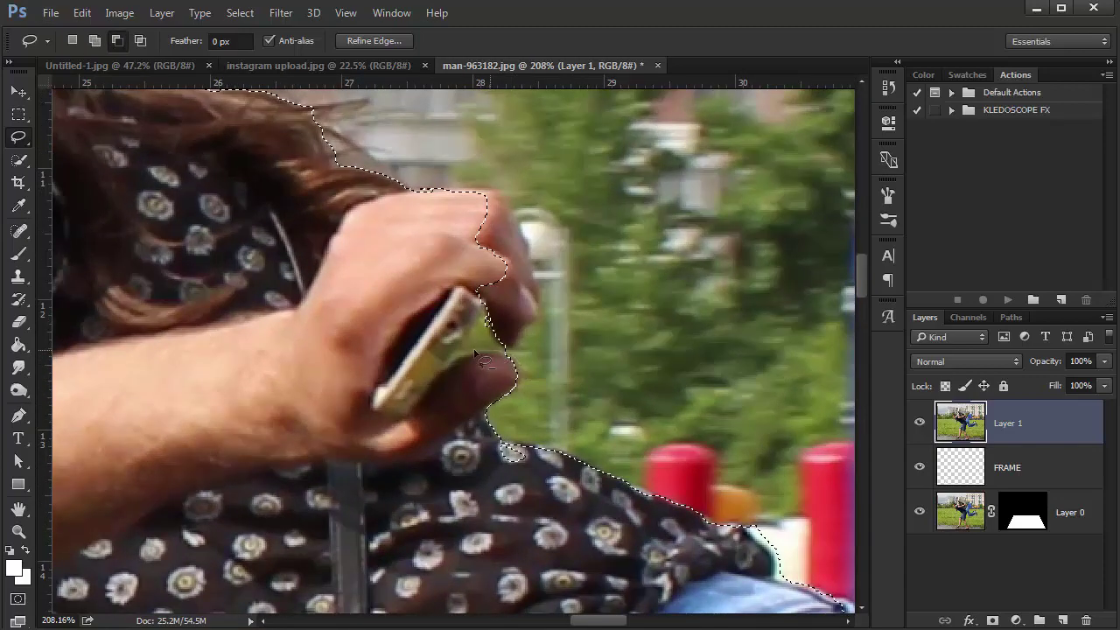
left_click_drag(484, 322, 540, 411)
Extend the selection over her face and hair, then subtract a stray fragment
scroll(516, 350, "up", 2)
scroll(516, 350, "left", 1)
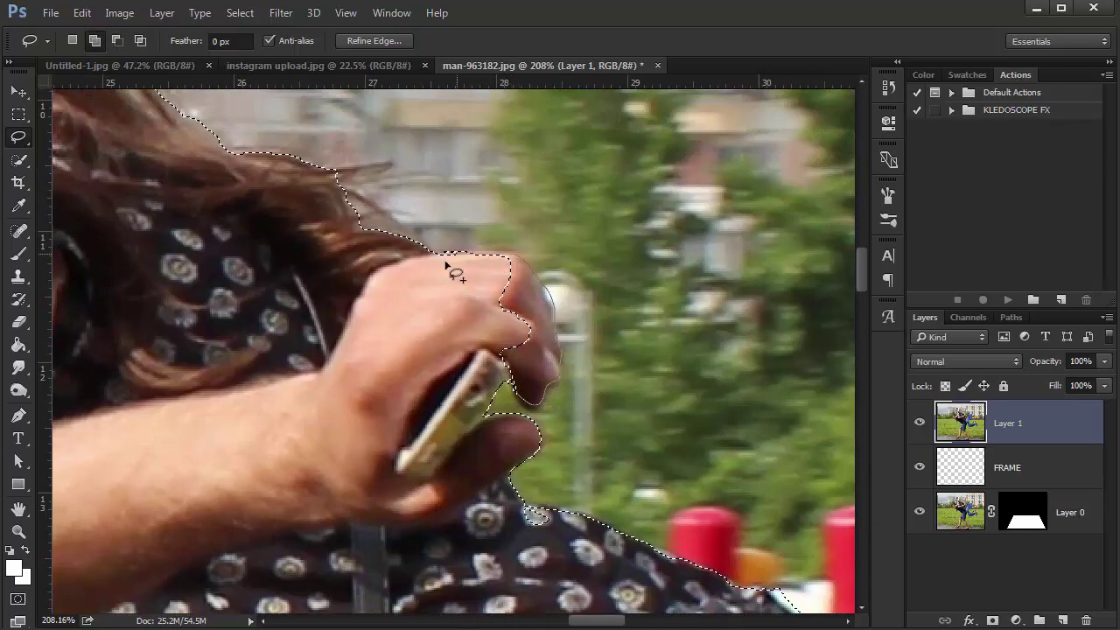
left_click_drag(445, 262, 563, 324)
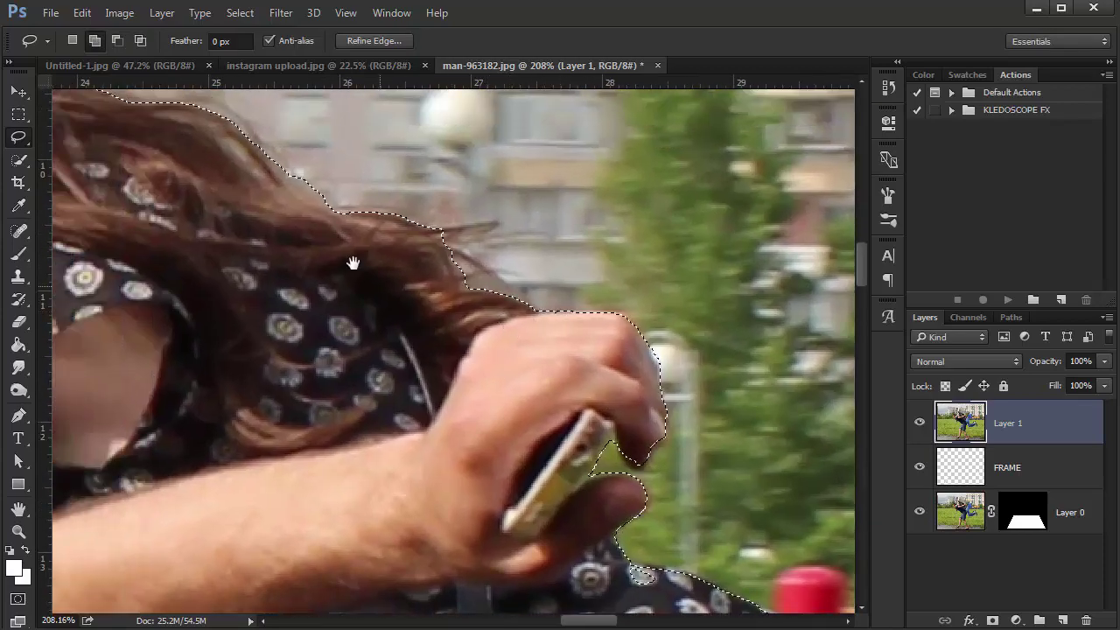
mouse_move(352, 263)
left_mouse_down()
mouse_move(250, 262)
mouse_move(370, 340)
mouse_move(391, 236)
left_mouse_up()
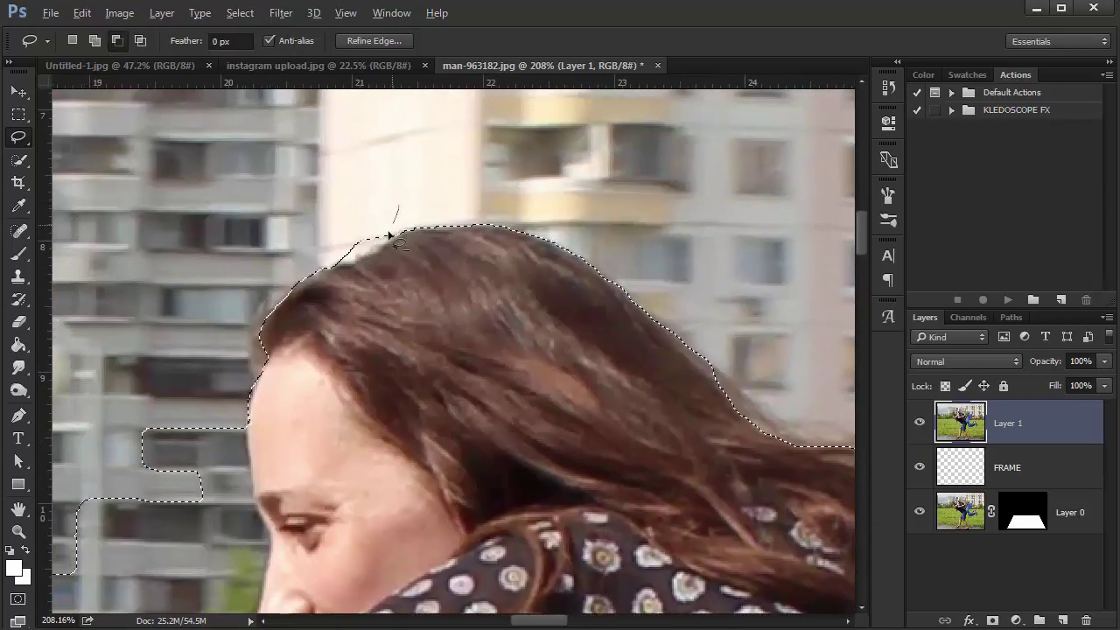
key("w")
left_click_drag(289, 344, 534, 221)
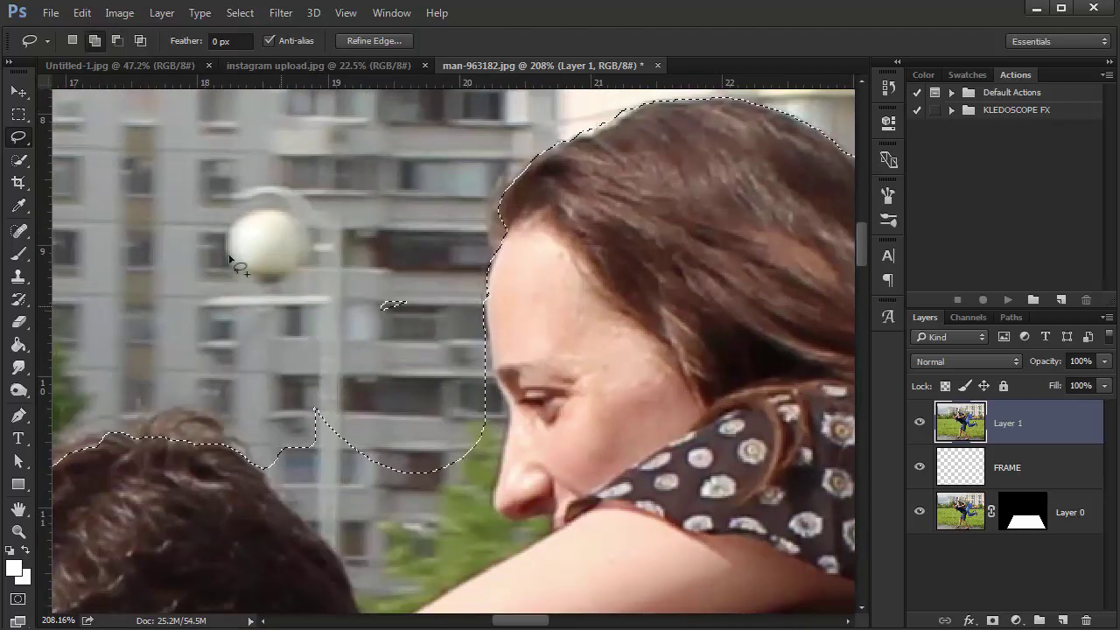
left_click(393, 305, "alt")
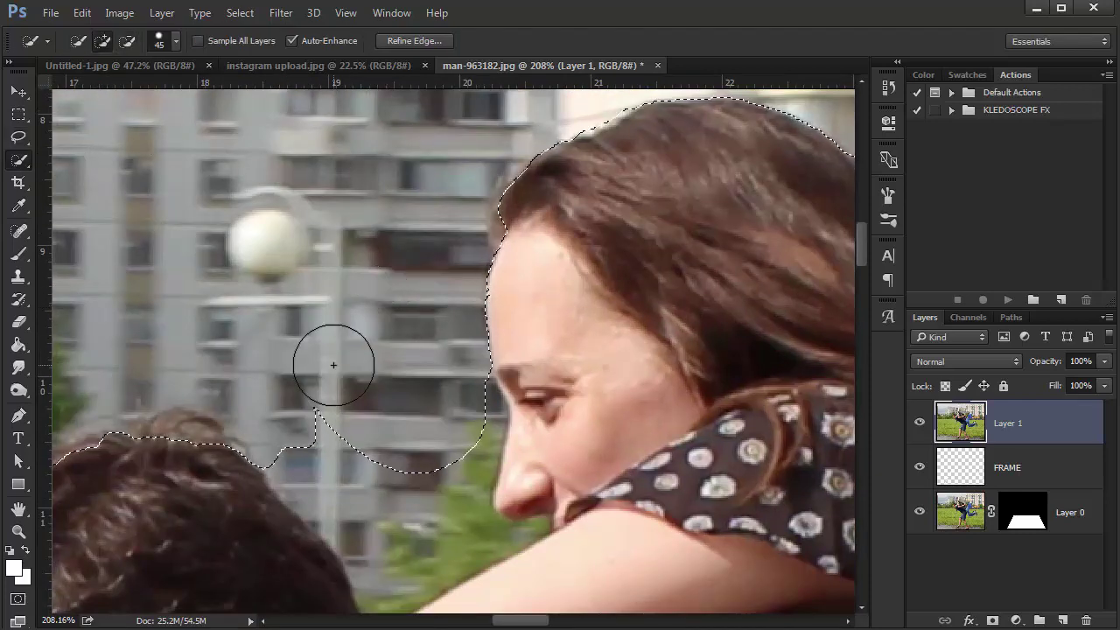
Add the man's hair, arm and the area under the woman's nose to the selection
left_click_drag(333, 365, 414, 279)
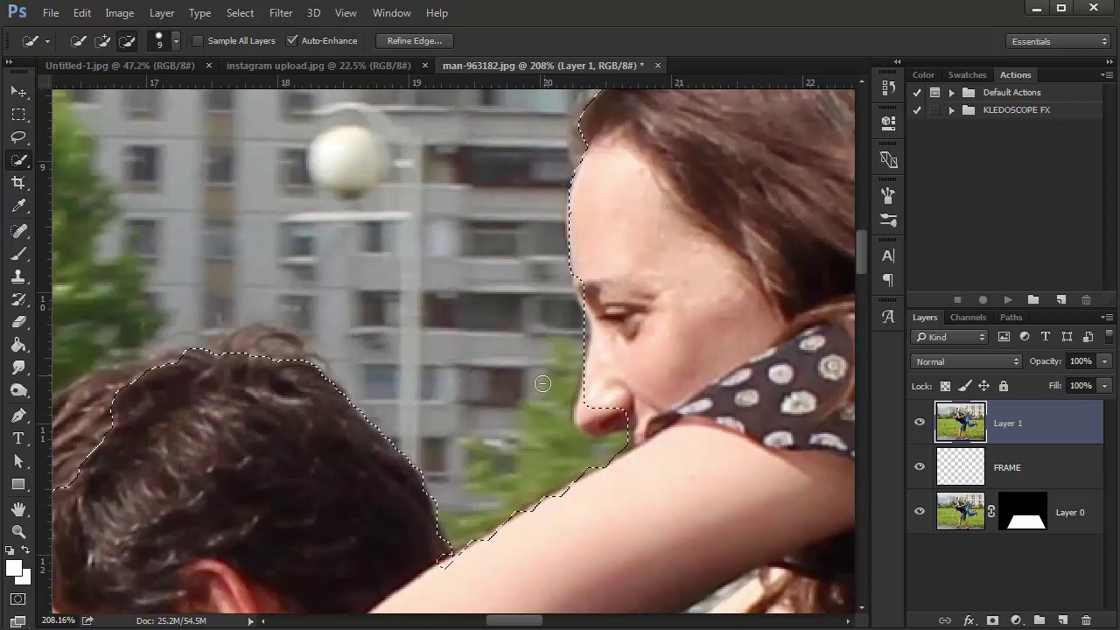
key("bracketleft")
scroll(541, 384, "down", 2)
scroll(441, 392, "left", 3)
key("l")
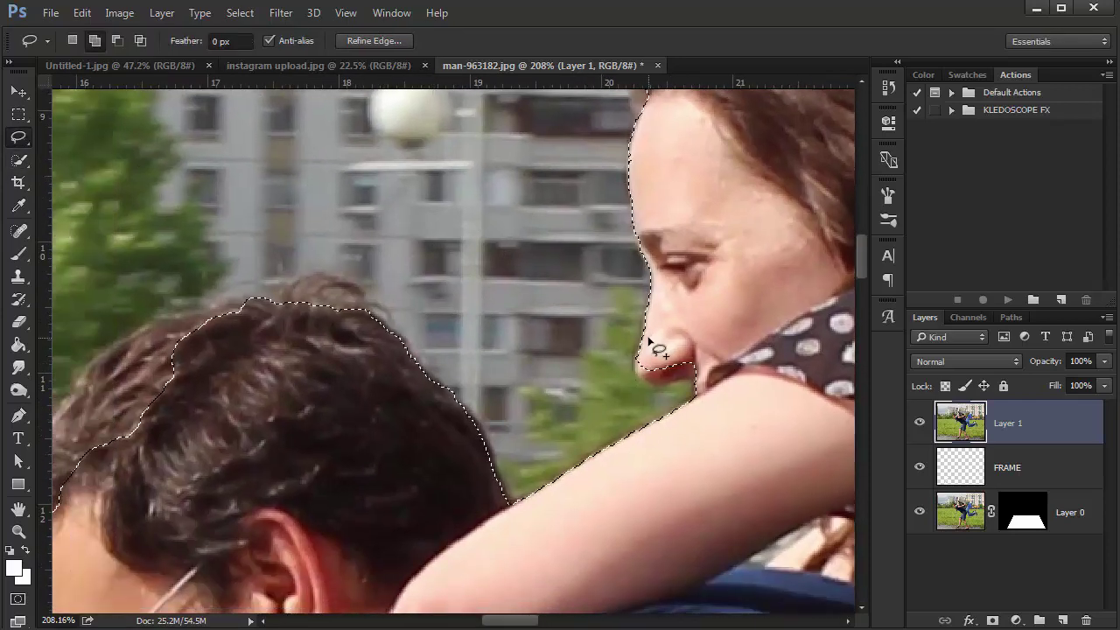
left_click_drag(700, 387, 644, 379)
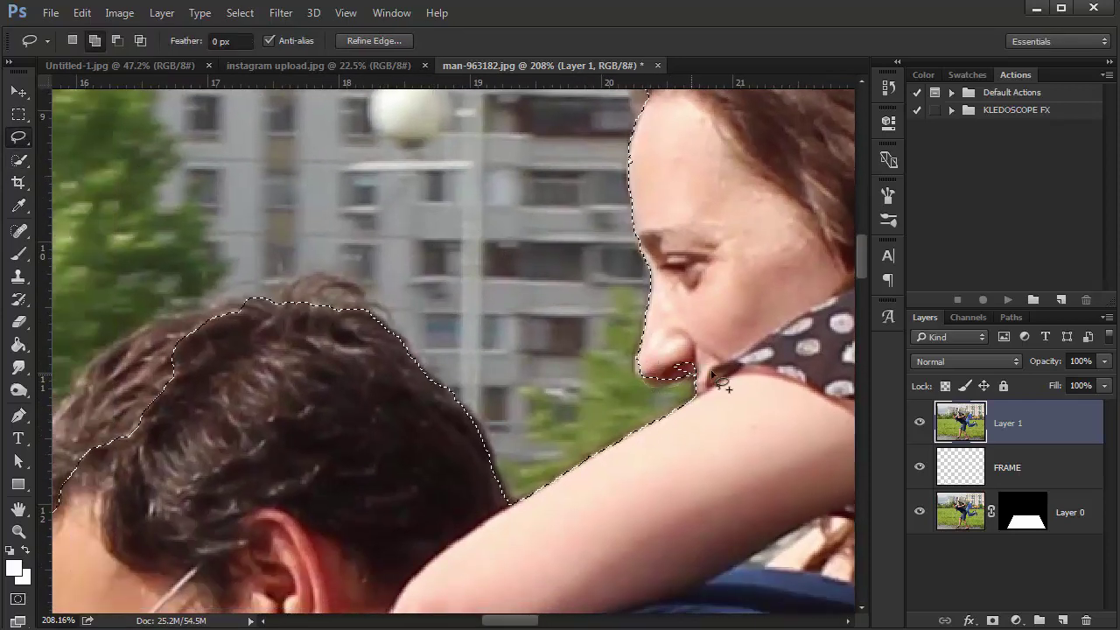
Subtract the pole near the man's head from the selection
mouse_move(399, 481)
left_mouse_down()
mouse_move(505, 476)
mouse_move(655, 422)
left_mouse_up()
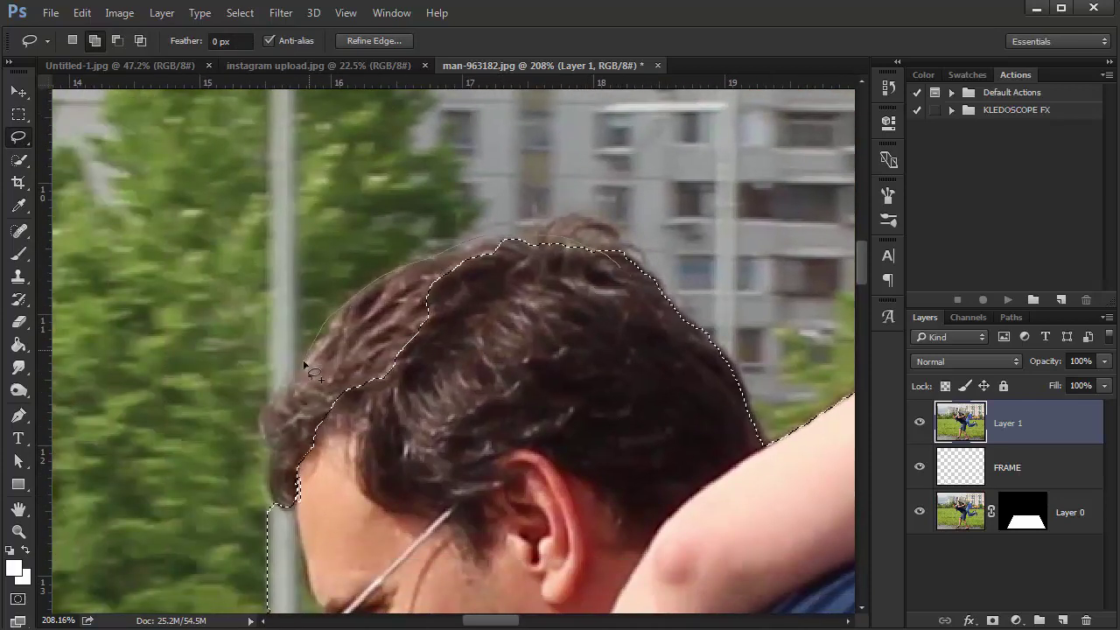
scroll(472, 350, "up", 3)
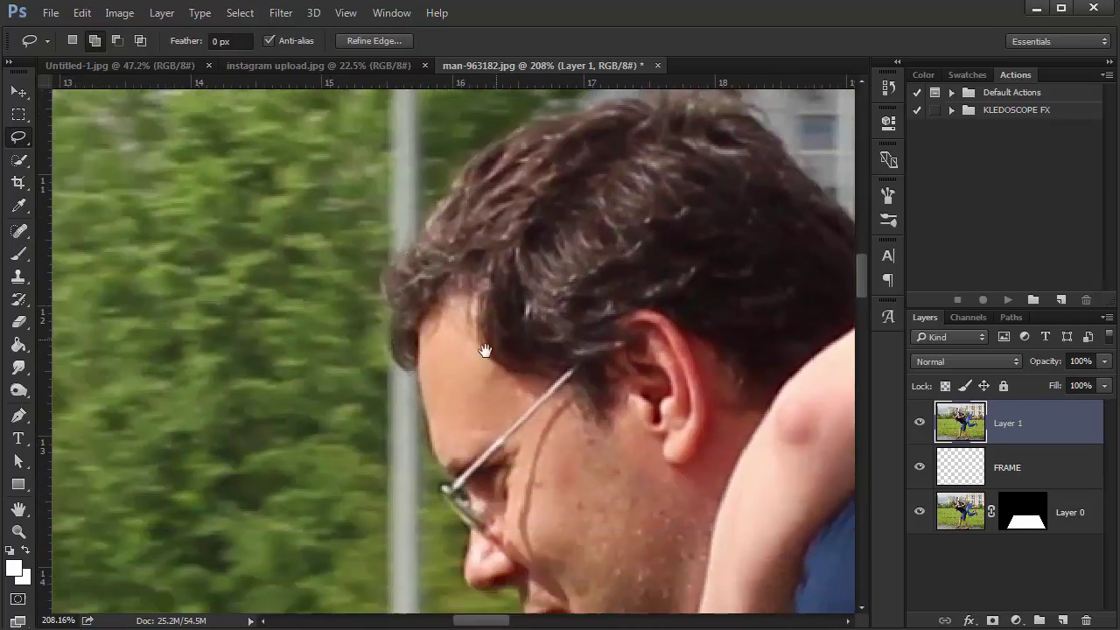
key("alt")
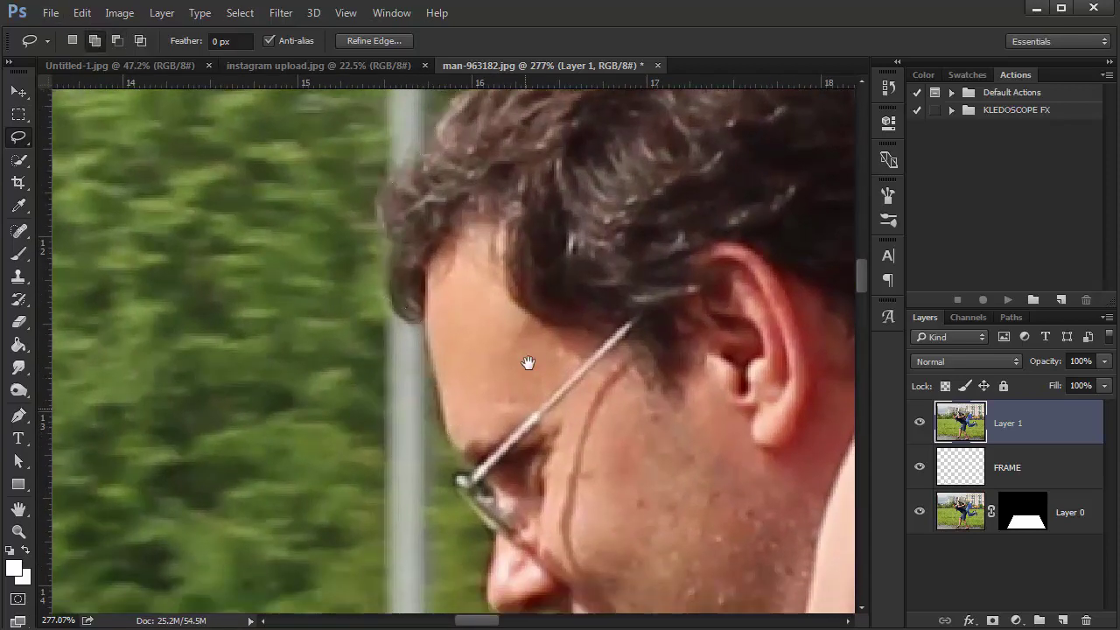
scroll(528, 365, "down", 5)
key("w")
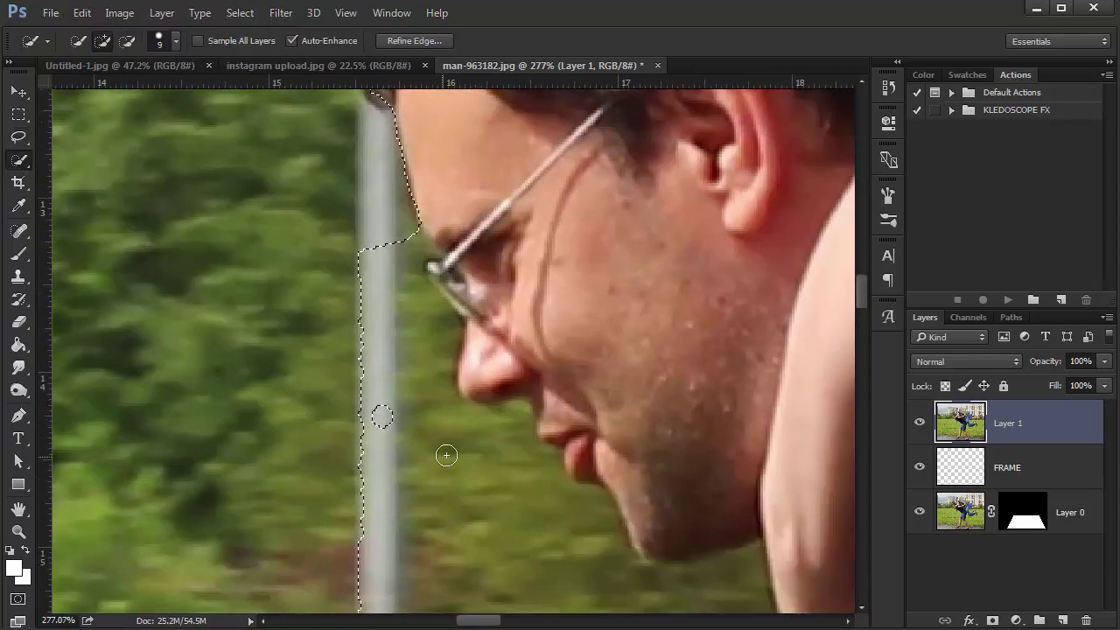
scroll(445, 453, "down", 4)
left_click_drag(445, 452, 460, 427)
left_click_drag(438, 553, 375, 513)
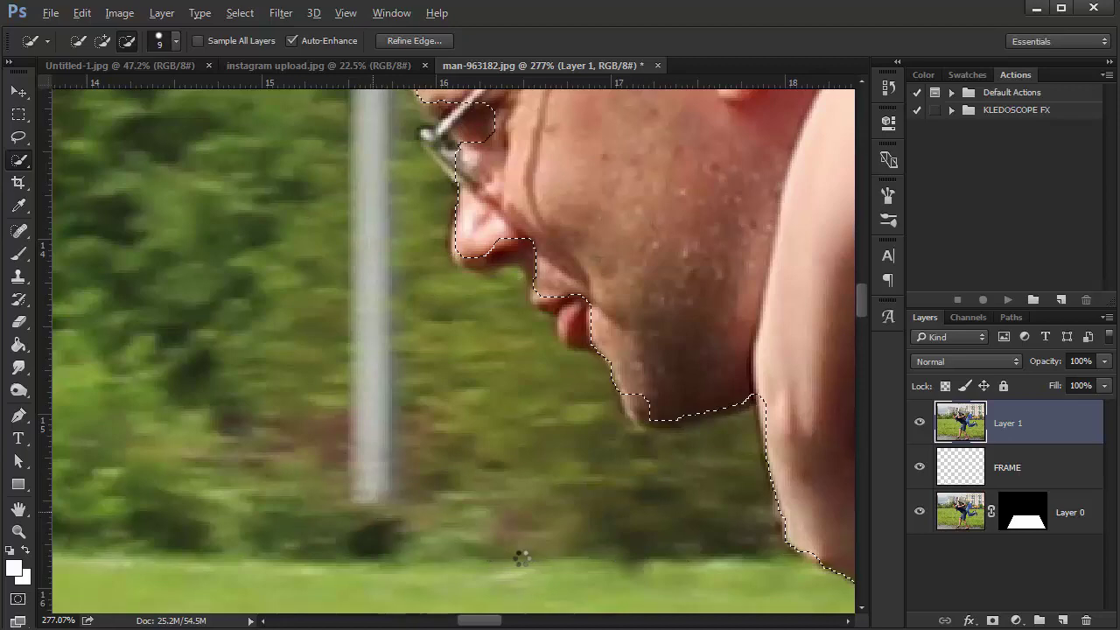
Tighten the selection around the man's glasses and nose
scroll(537, 443, "up", 4)
scroll(415, 450, "right", 3)
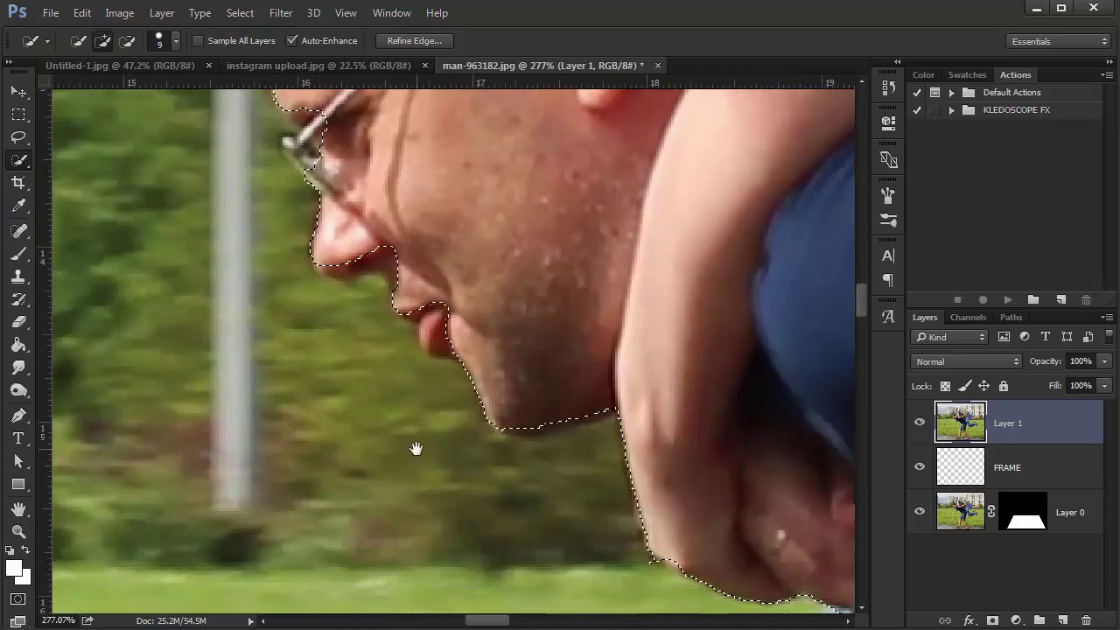
mouse_move(334, 239)
left_mouse_down()
mouse_move(358, 410)
mouse_move(412, 438)
left_mouse_up()
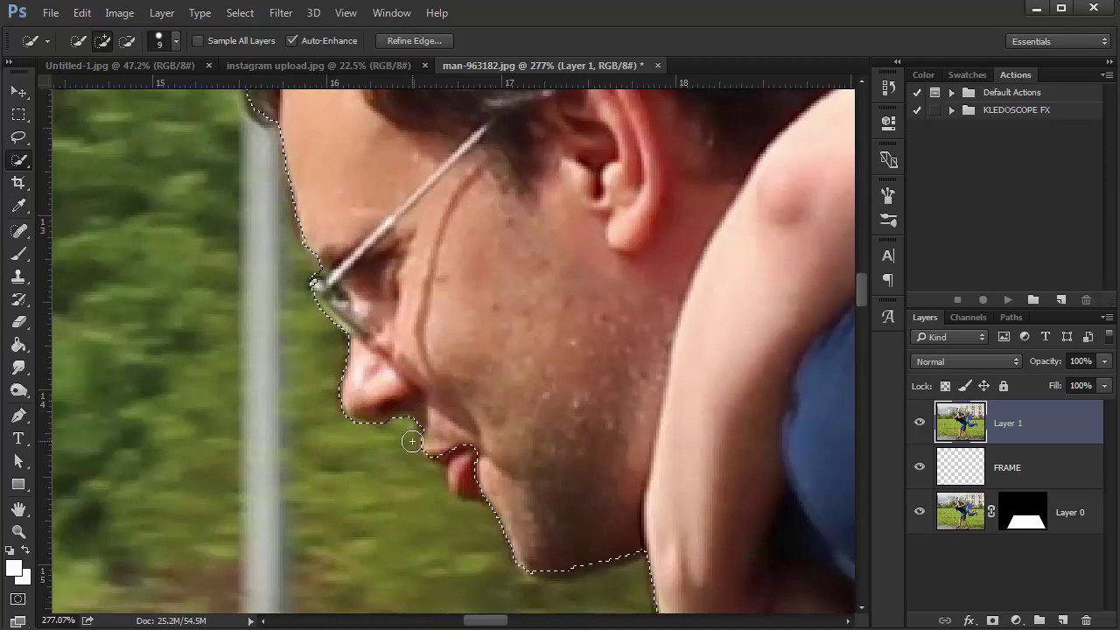
scroll(412, 437, "down", 1)
mouse_move(470, 393)
left_mouse_down()
mouse_move(465, 437)
mouse_move(420, 382)
left_mouse_up()
scroll(490, 428, "down", 1)
scroll(484, 401, "down", 1)
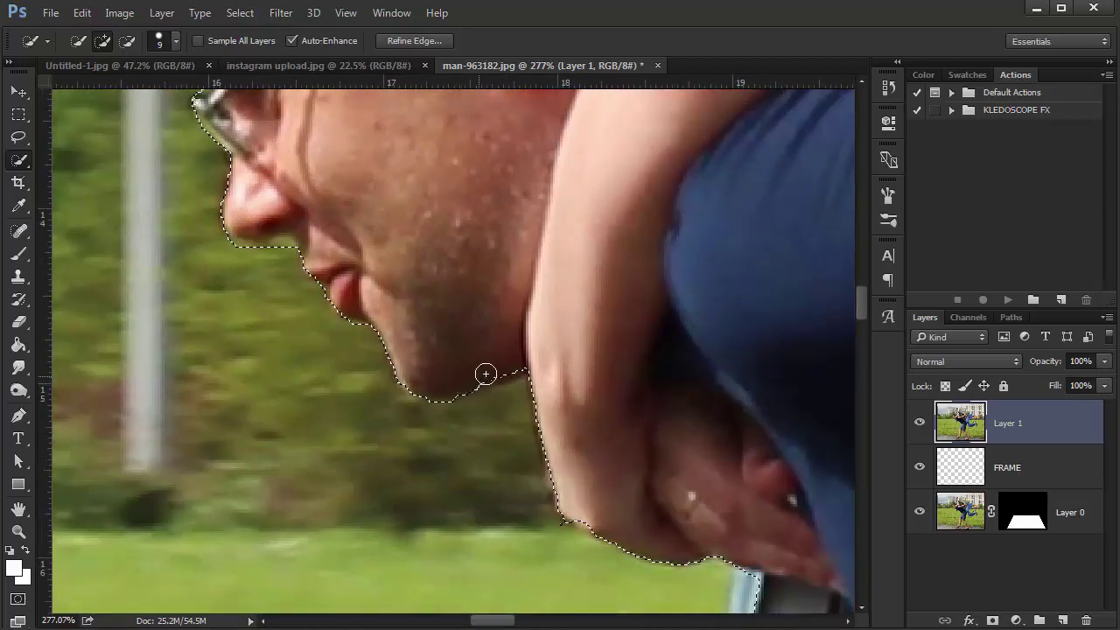
Smooth the neck edge and trim grass and a small tail from below the bag
left_click_drag(569, 380, 404, 262)
left_click(462, 439)
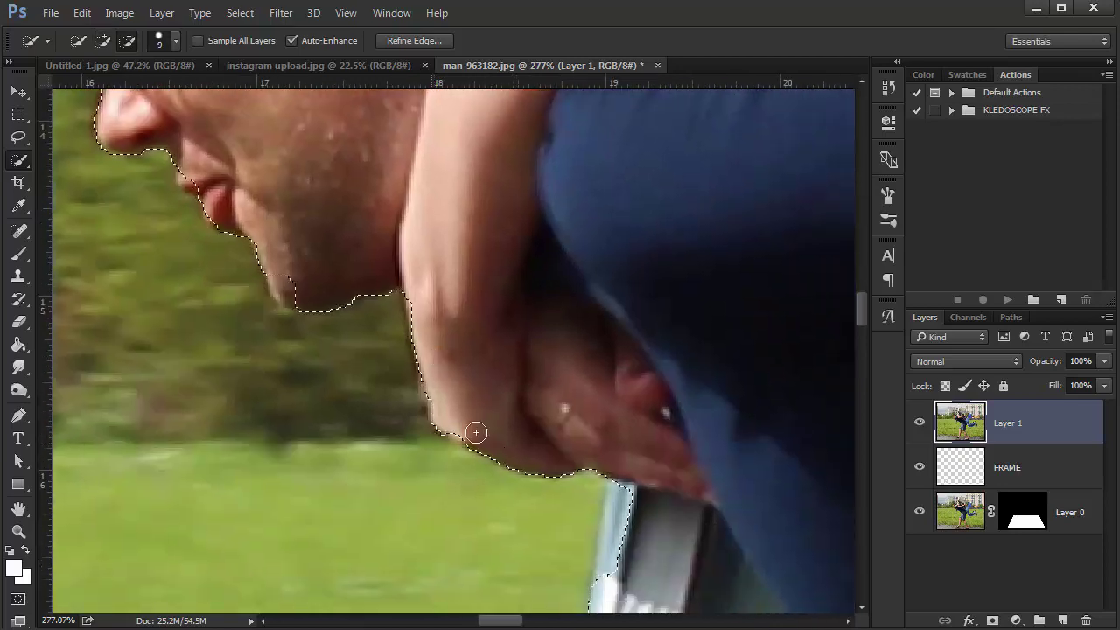
left_click_drag(654, 459, 569, 370)
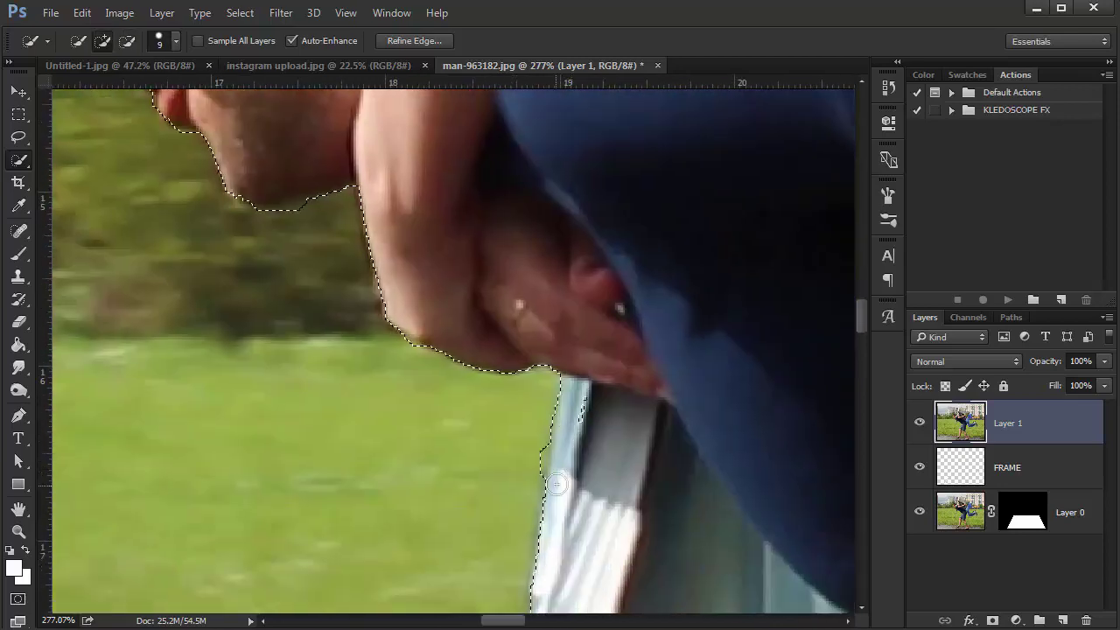
left_click_drag(569, 488, 570, 303)
left_click_drag(492, 305, 655, 562)
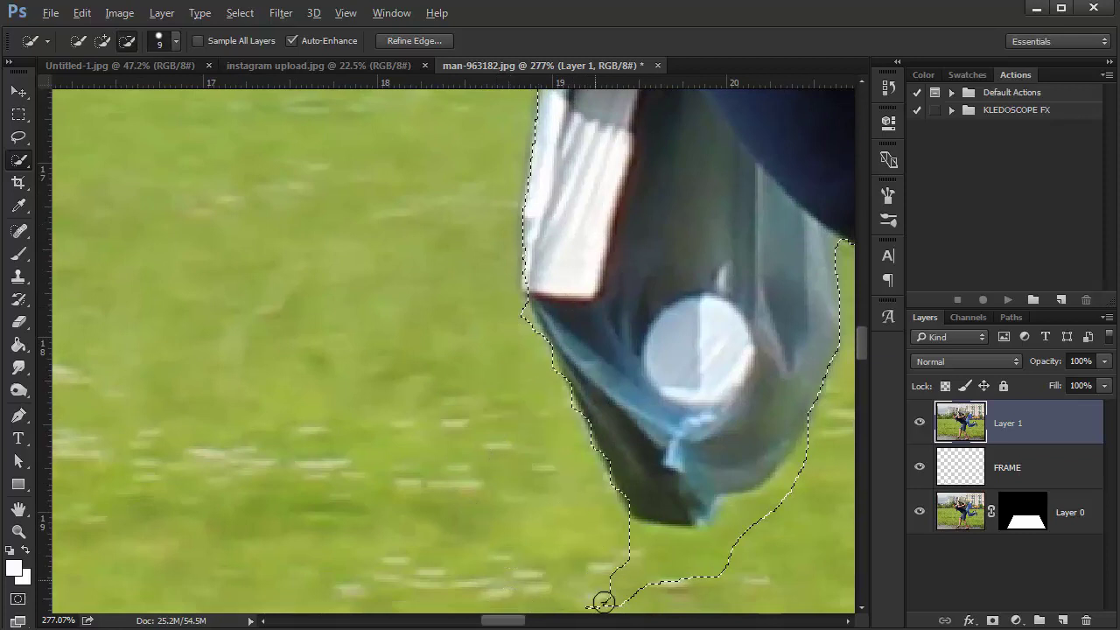
left_click_drag(733, 557, 726, 551)
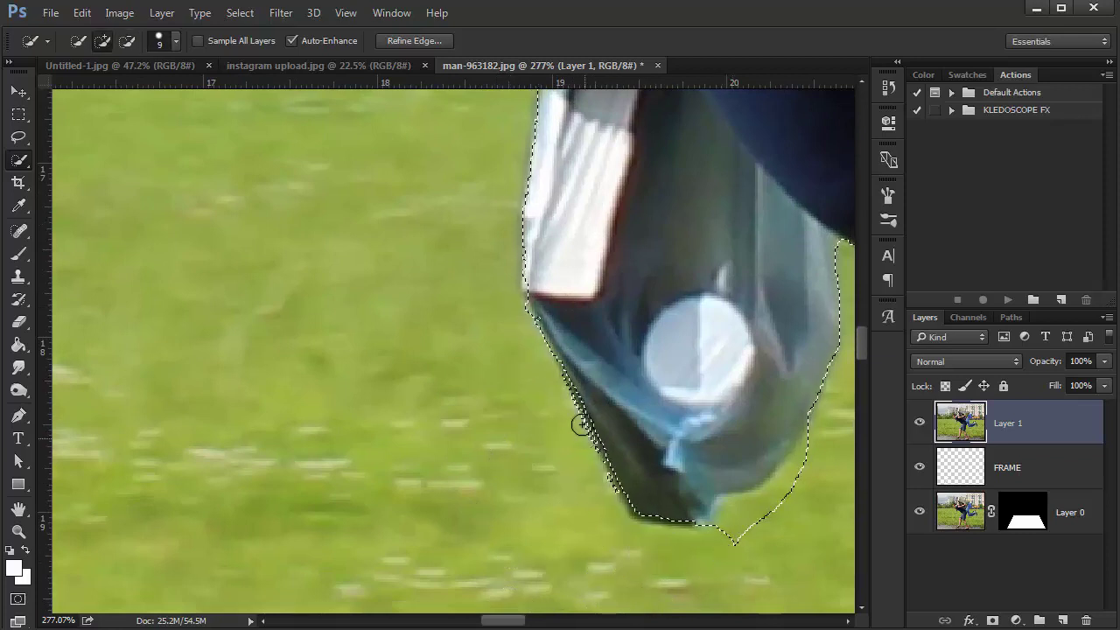
Trim grass off the bag's lower-left edge and merge the double edge along its bottom
key("l")
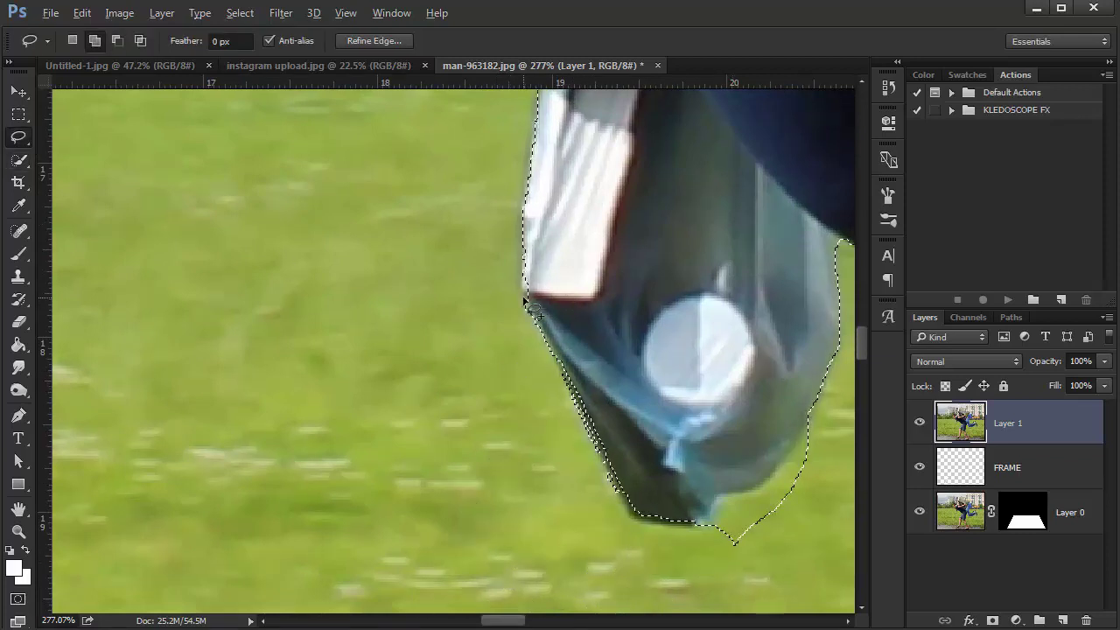
left_click_drag(563, 388, 525, 522)
key("shift")
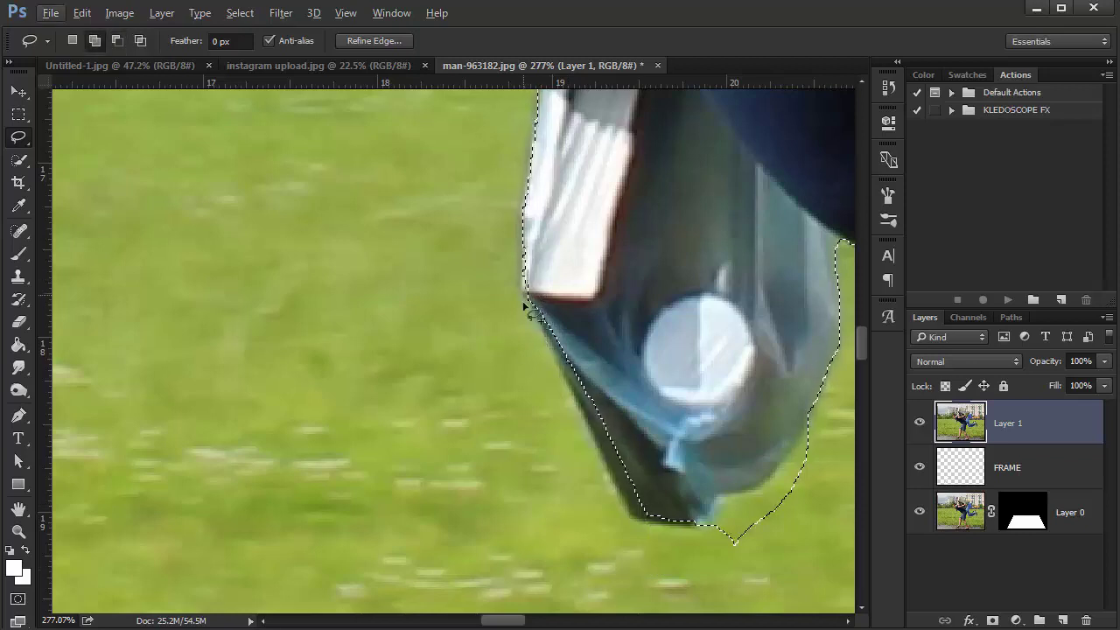
left_click_drag(628, 526, 788, 473)
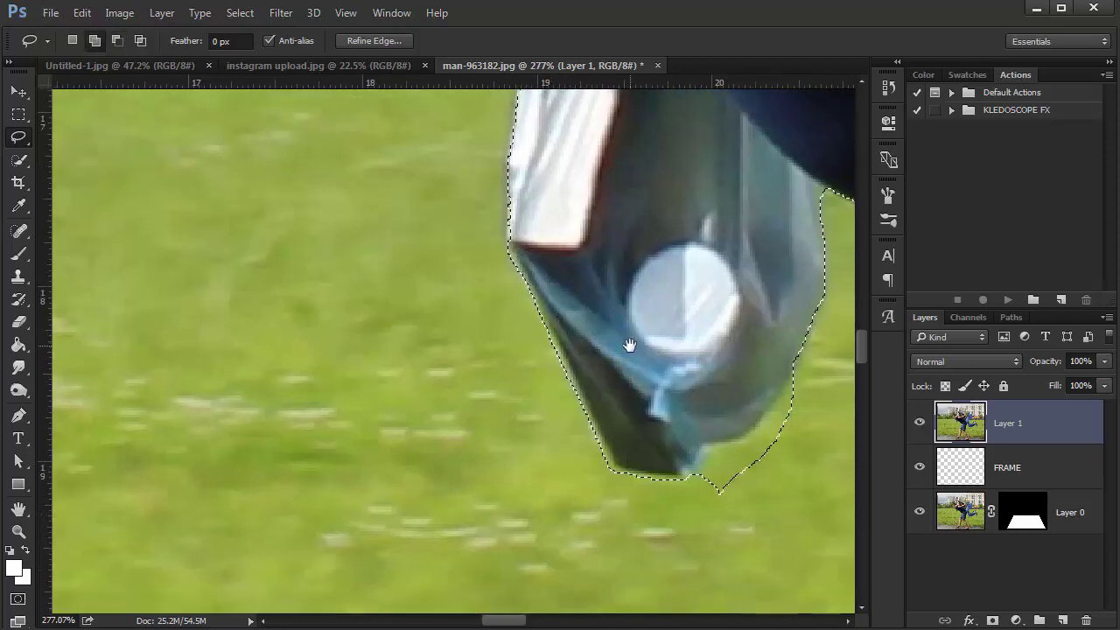
scroll(608, 518, "down", 2)
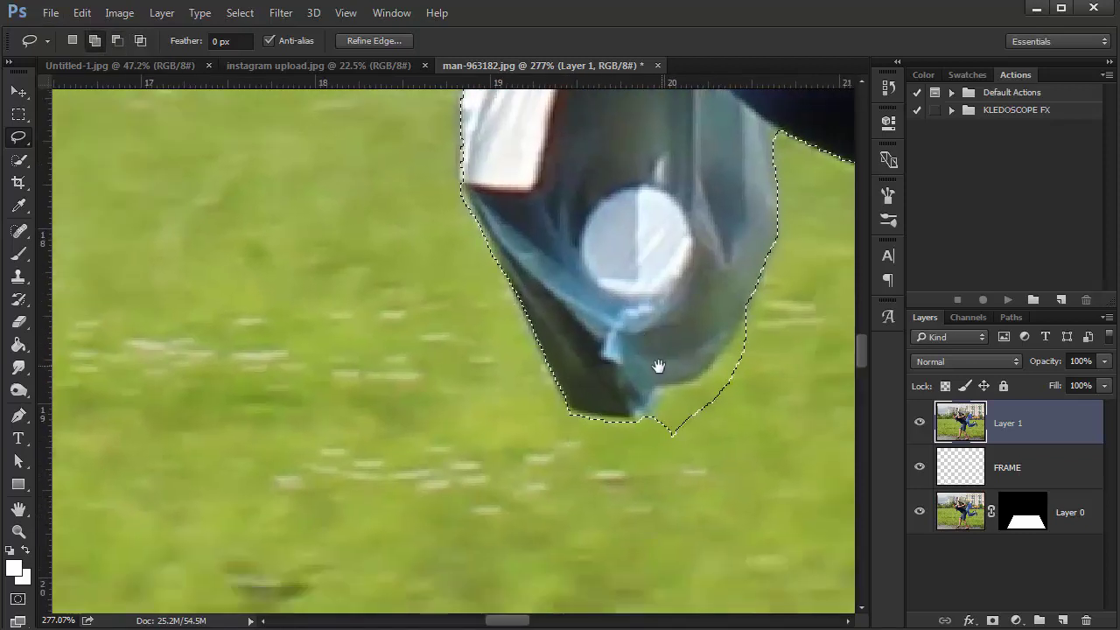
scroll(542, 435, "down", 3)
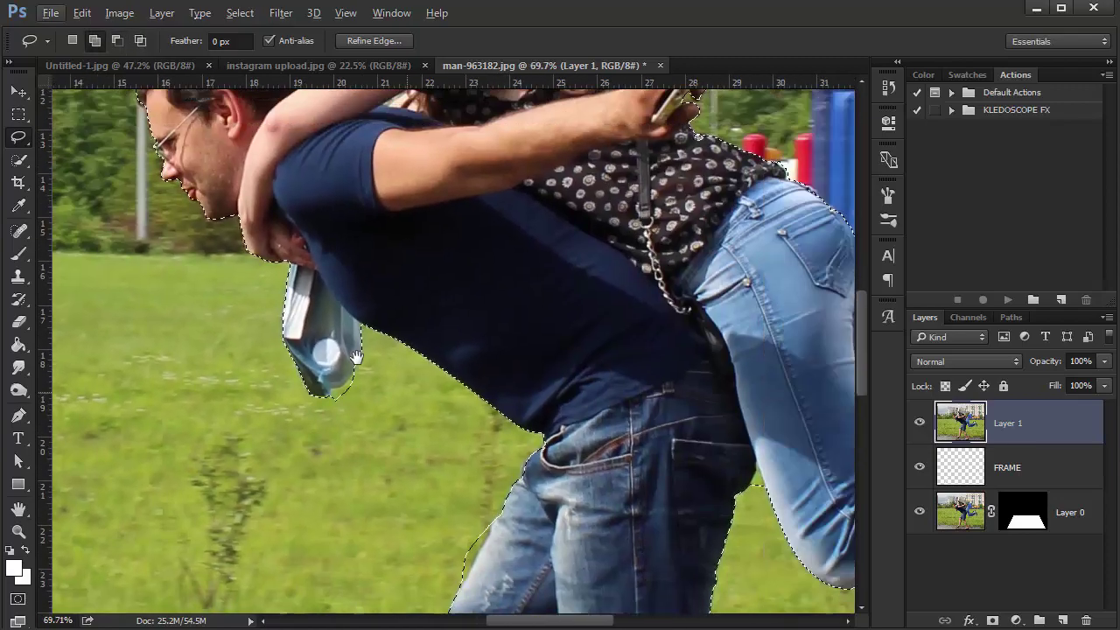
scroll(420, 390, "up", 3)
scroll(420, 389, "up", 2)
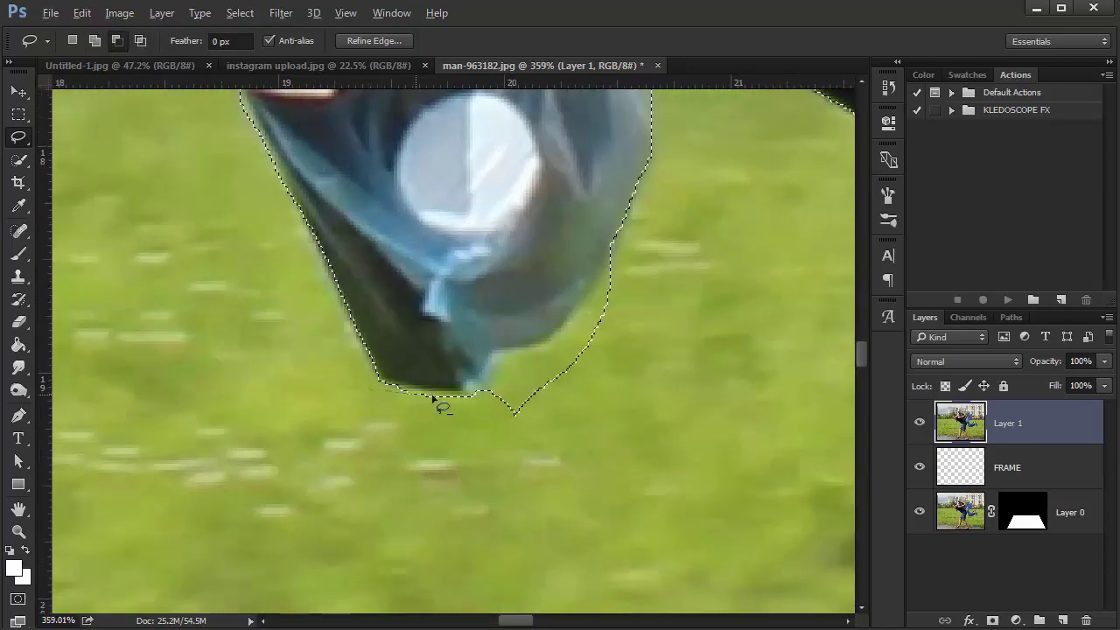
Subtract the remaining grass gaps below and beside the bag from the couple selection
left_click_drag(429, 399, 617, 287, "alt")
left_click_drag(553, 480, 481, 511)
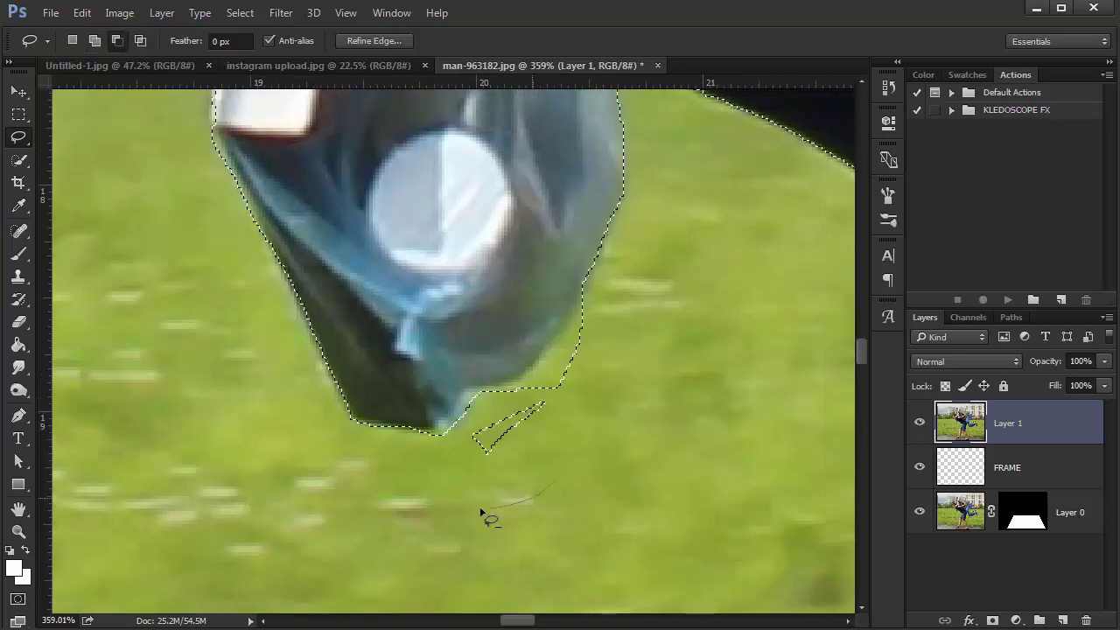
left_click_drag(587, 299, 580, 358)
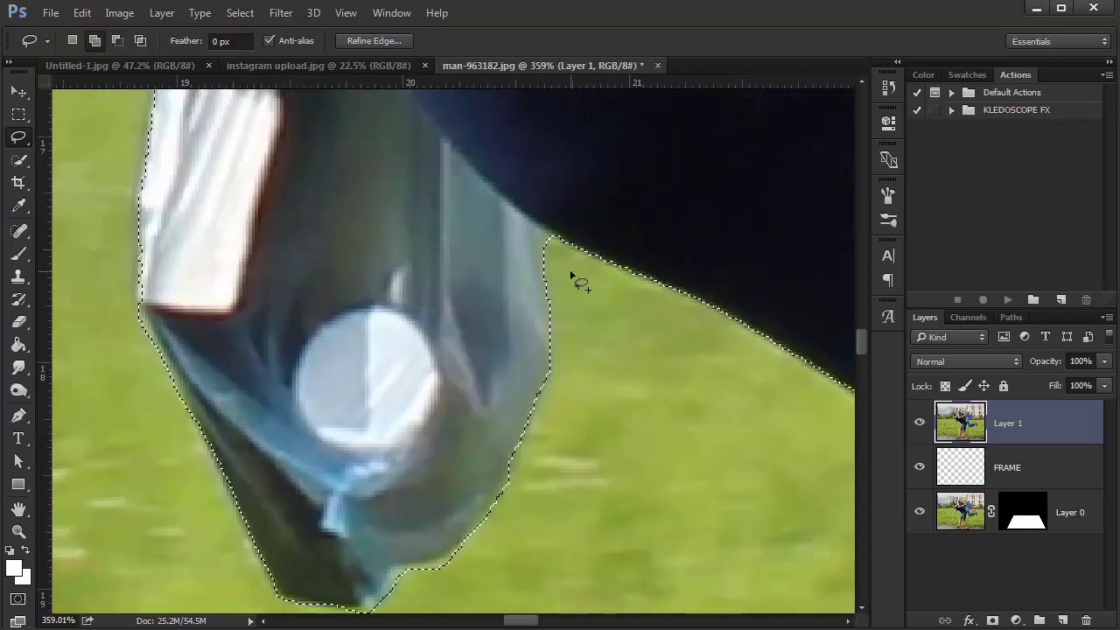
mouse_move(575, 280)
left_mouse_down()
mouse_move(546, 434)
mouse_move(586, 329)
left_mouse_up()
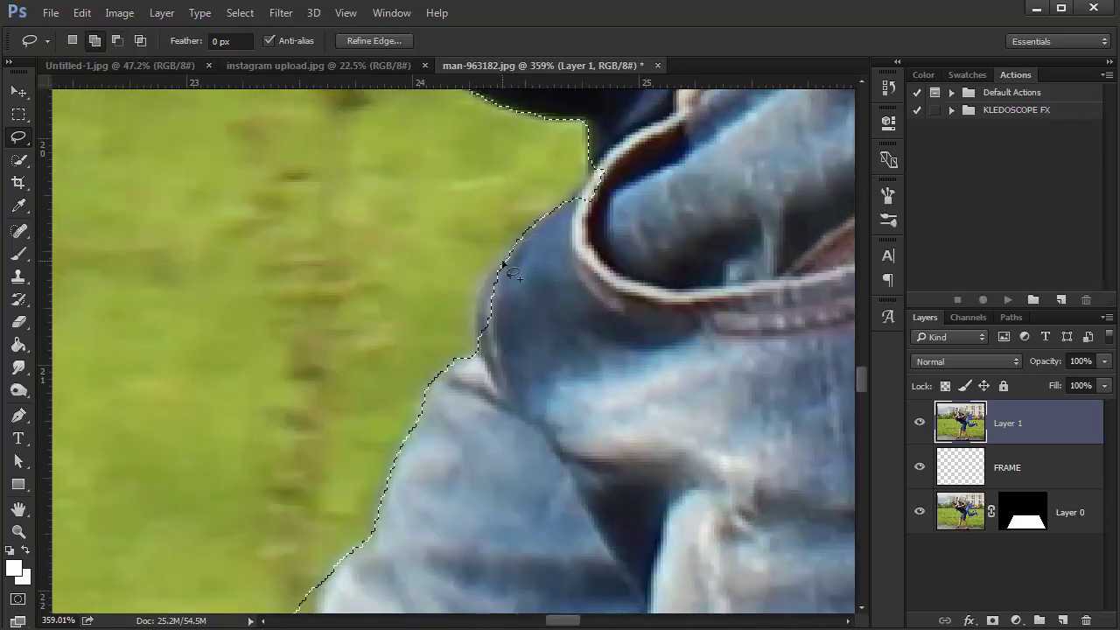
left_click_drag(525, 370, 569, 260)
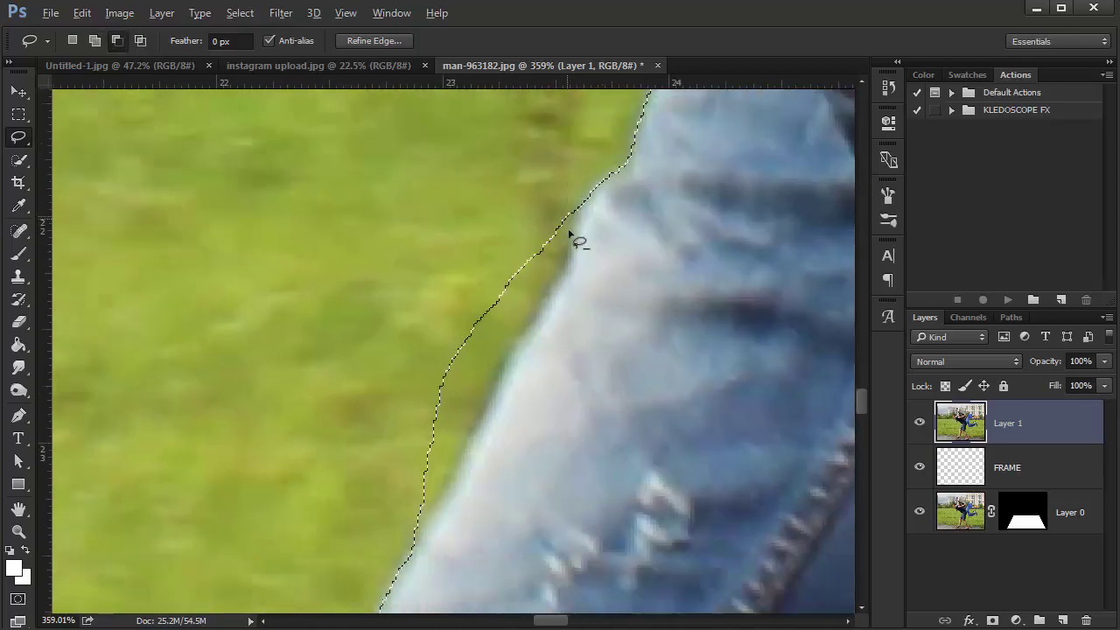
scroll(520, 370, "down", 2)
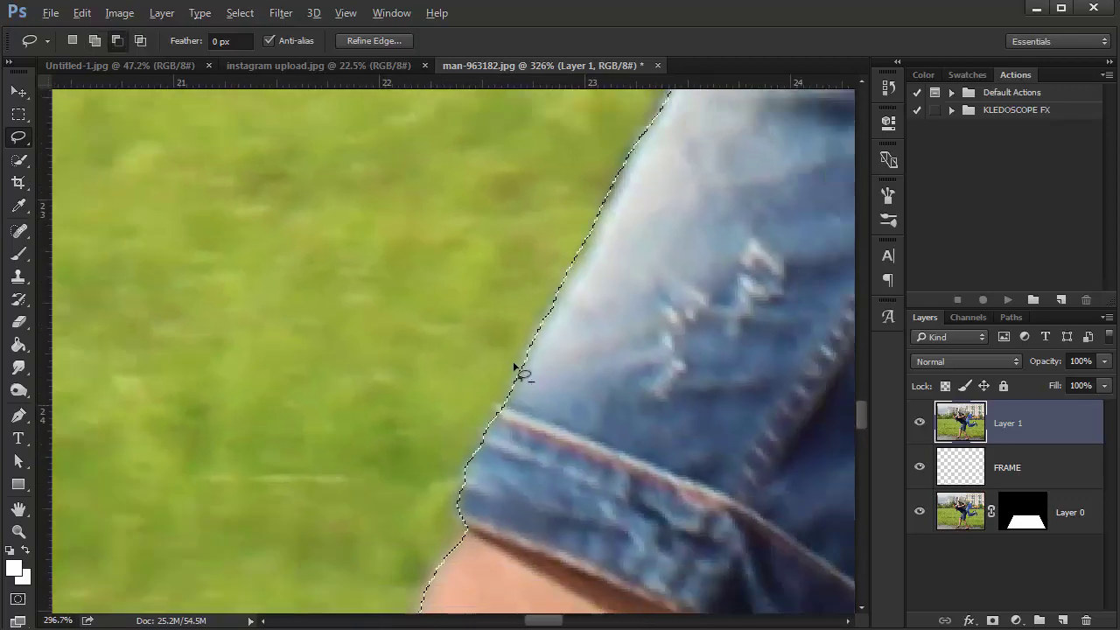
scroll(520, 371, "down", 2)
scroll(515, 375, "down", 2)
scroll(514, 376, "down", 2)
mouse_move(514, 376)
left_mouse_down()
mouse_move(460, 321)
mouse_move(327, 275)
left_mouse_up()
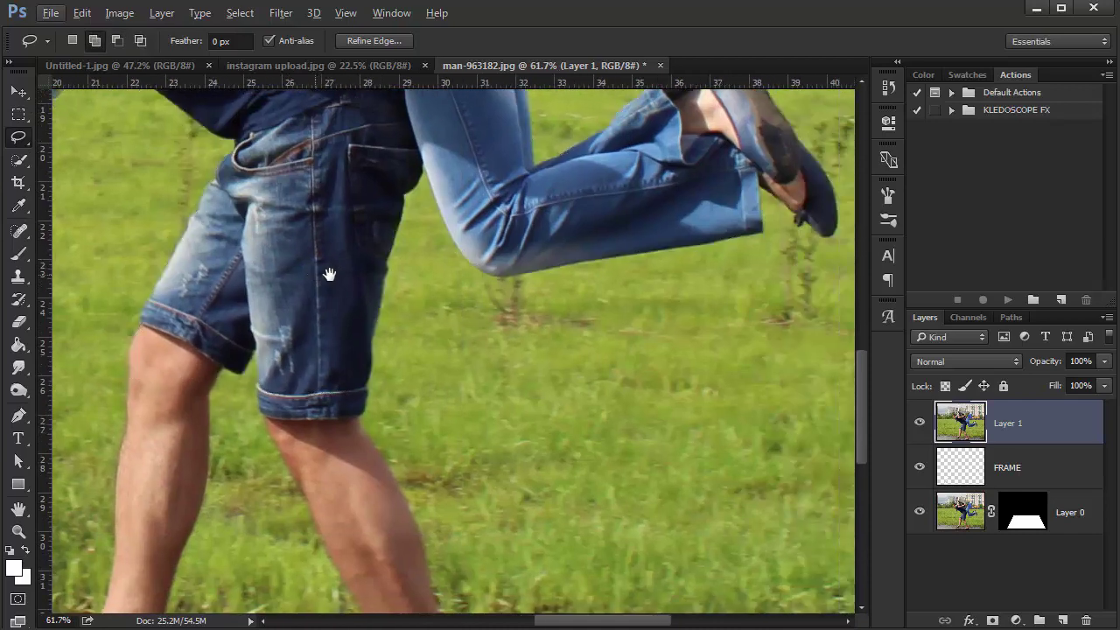
Hide and reshow Layer 1 to check the selection, then zoom in on the gap between the legs
left_click(923, 425)
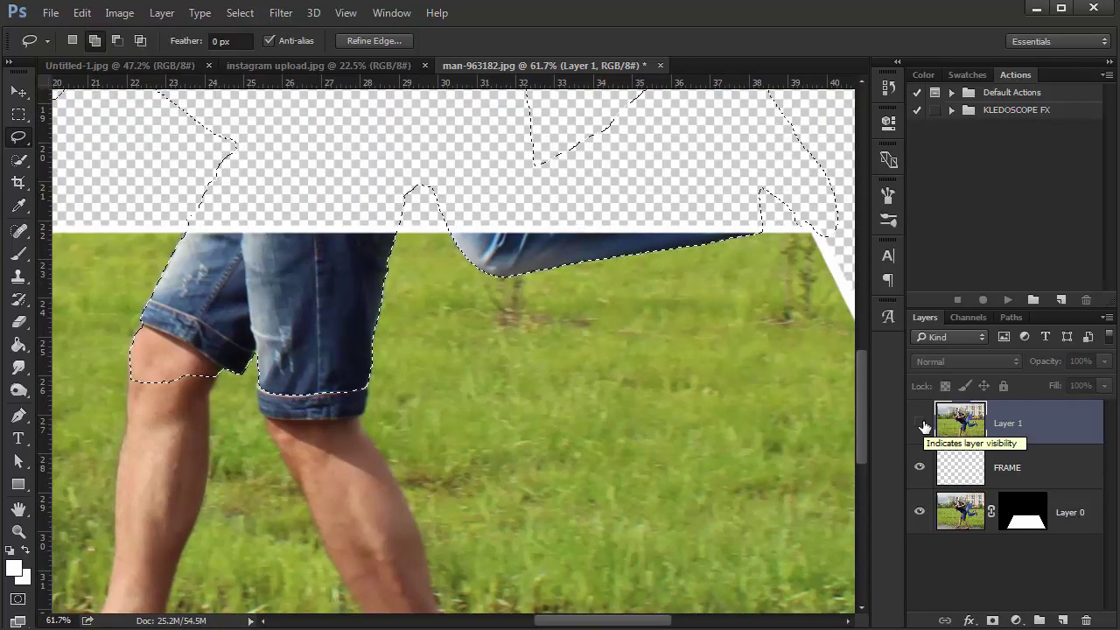
left_click(923, 425)
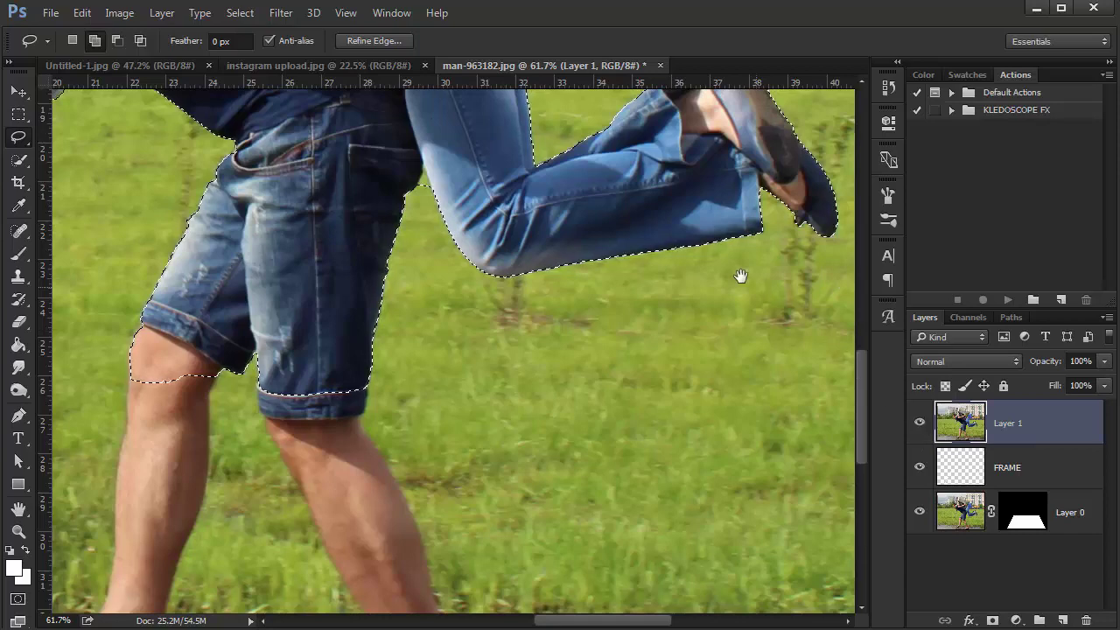
left_click_drag(740, 277, 657, 313)
mouse_move(354, 275)
left_mouse_down()
mouse_move(427, 293)
mouse_move(424, 326)
left_mouse_up()
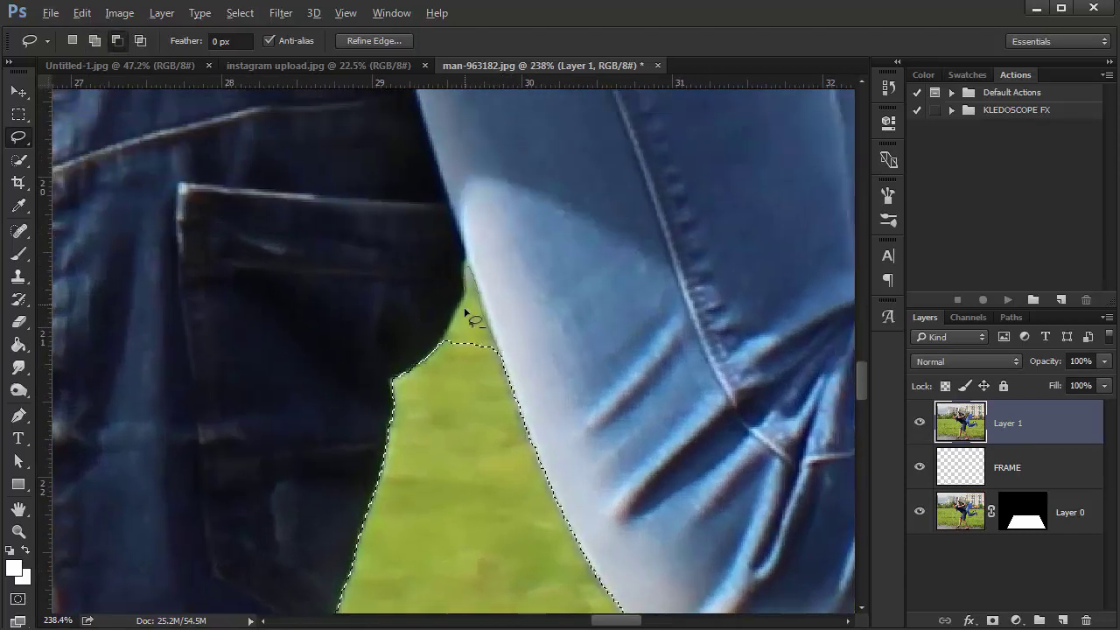
scroll(468, 359, "down", 3)
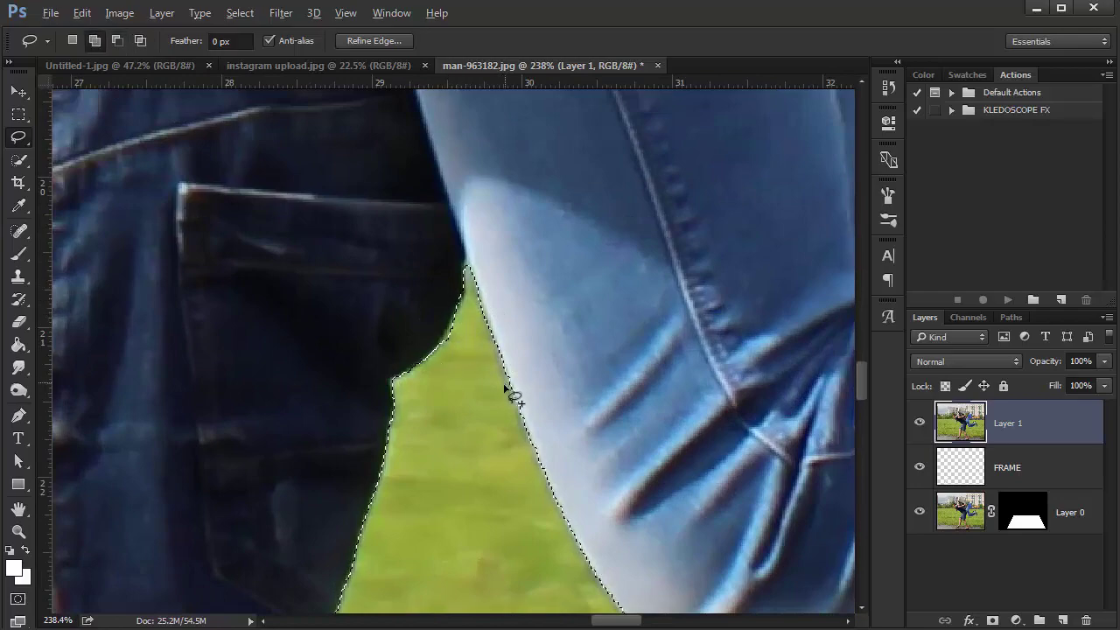
scroll(676, 341, "up", 3)
scroll(675, 343, "up", 2)
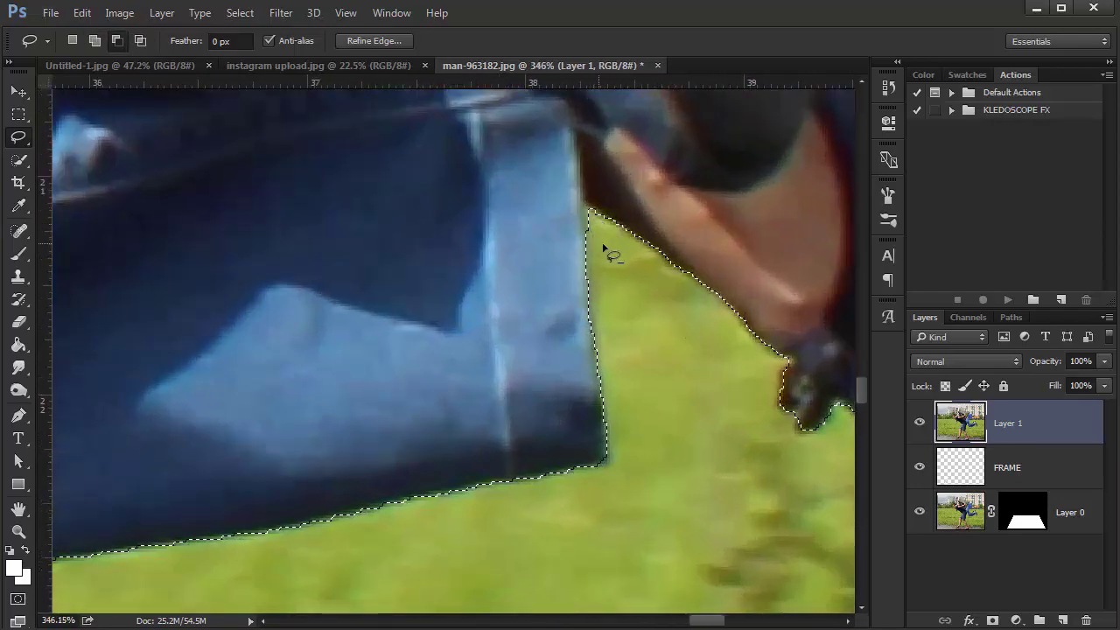
scroll(715, 429, "down", 2)
scroll(715, 430, "down", 2)
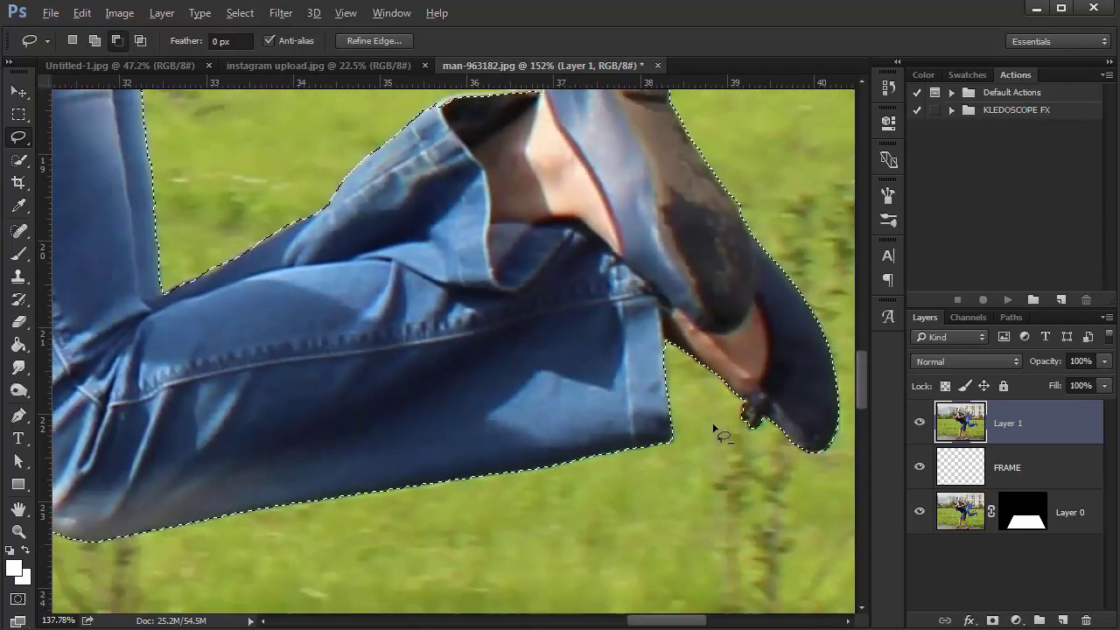
scroll(713, 427, "down", 1)
scroll(715, 430, "down", 2)
scroll(612, 333, "down", 1)
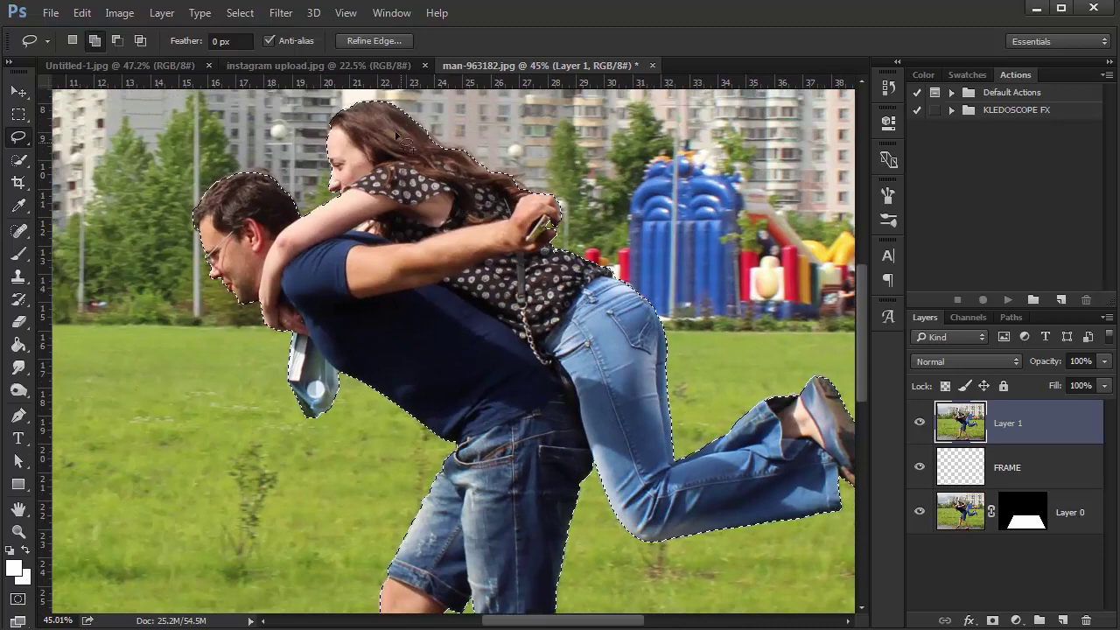
Refine the selection edge with Smart Radius enabled and a 1.0 px radius
left_click(377, 42)
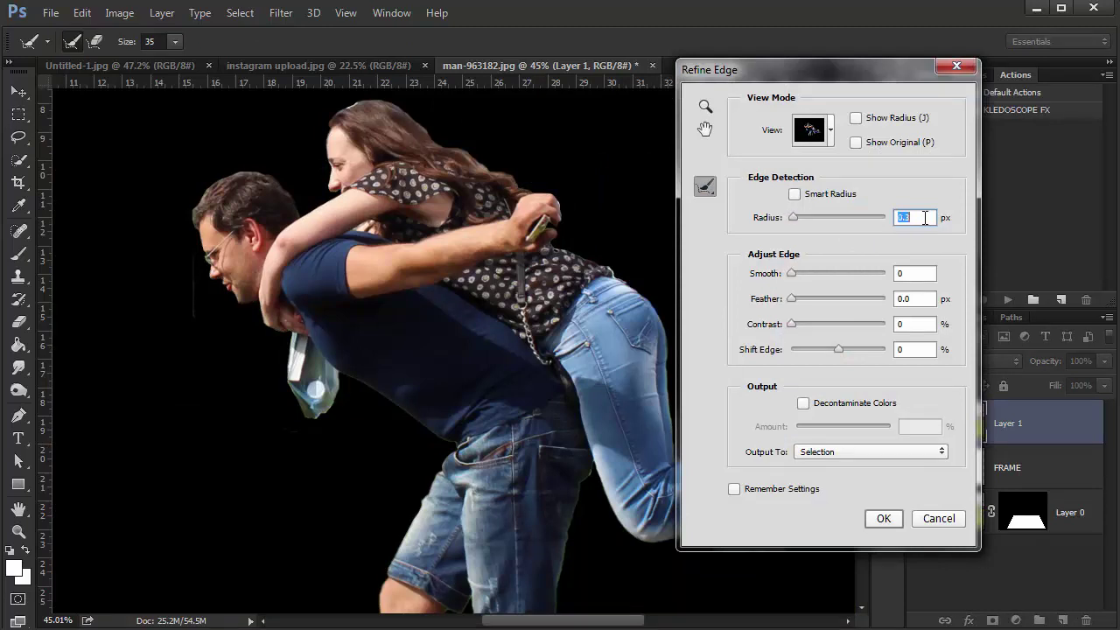
key("Up")
key("Up")
key("Up")
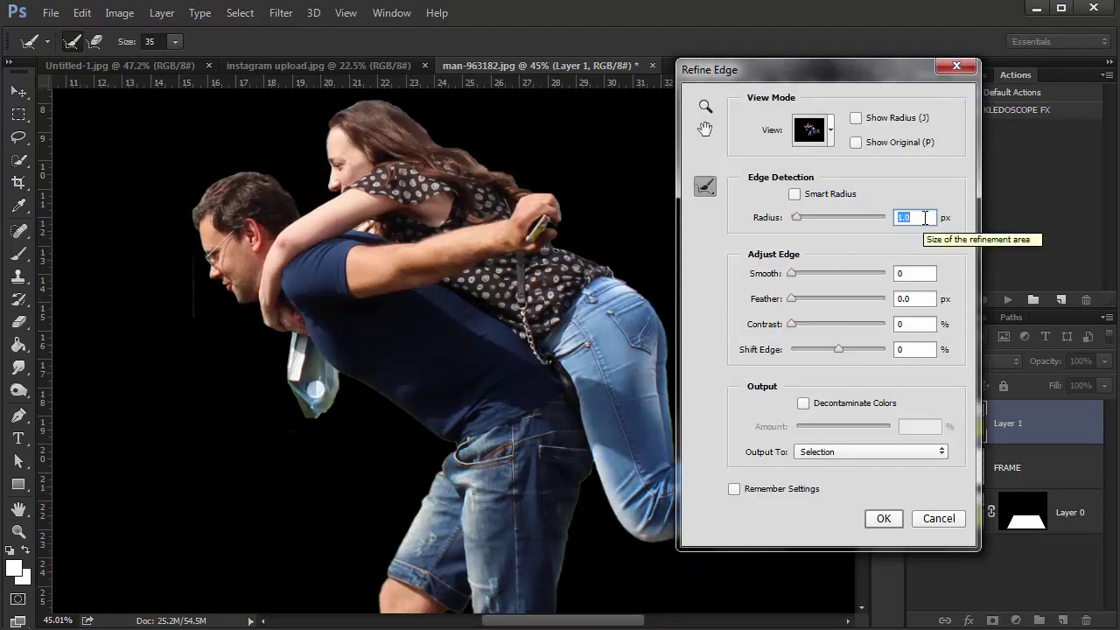
left_click(795, 195)
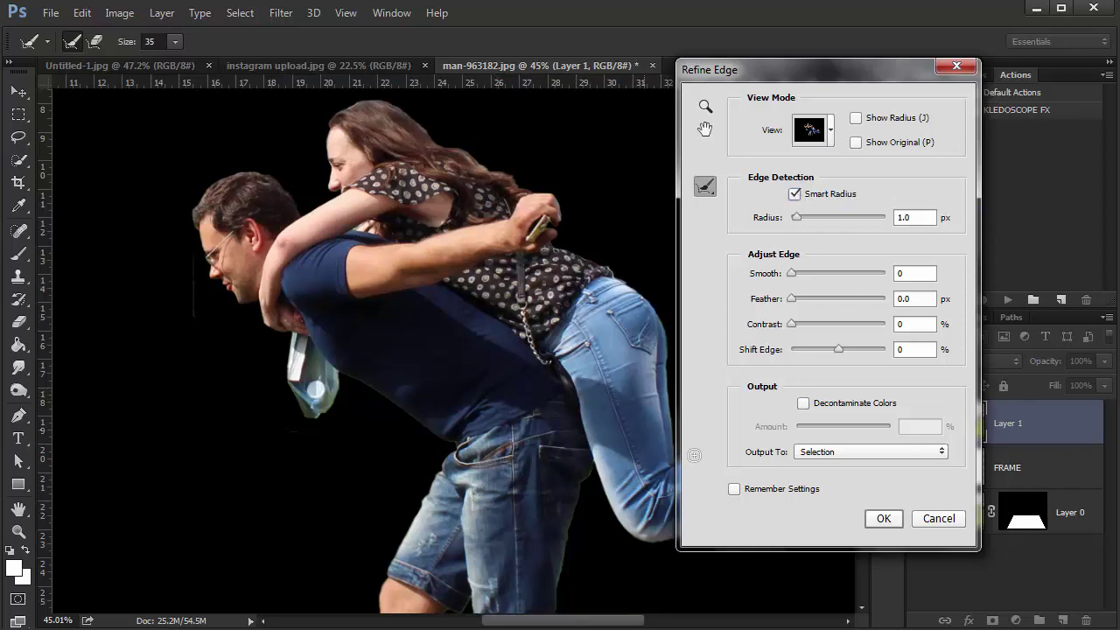
left_click(886, 519)
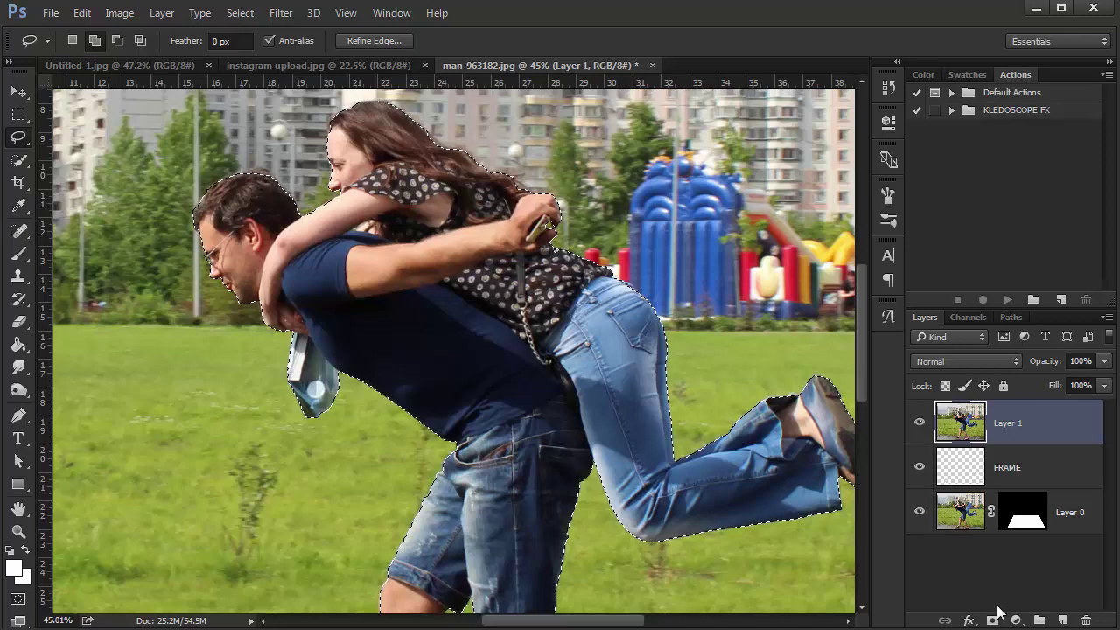
Add a layer mask to Layer 1 from the couple selection, zoom out, and deselect the layer
left_click(992, 620)
scroll(725, 418, "down", 1)
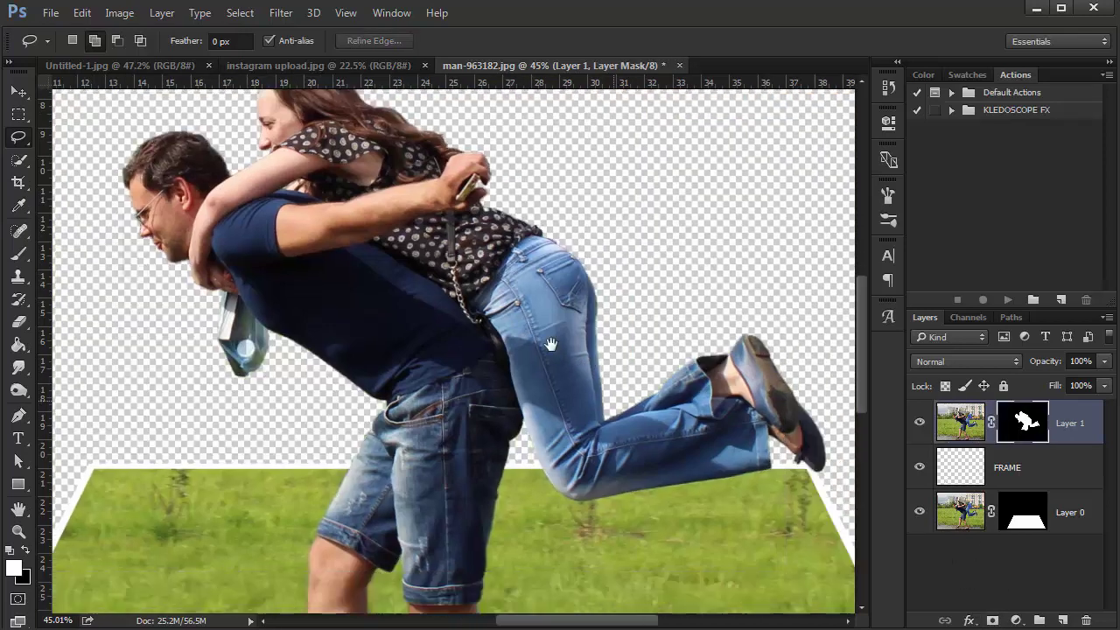
scroll(525, 332, "down", 1)
scroll(525, 332, "down", 1)
scroll(544, 357, "down", 2)
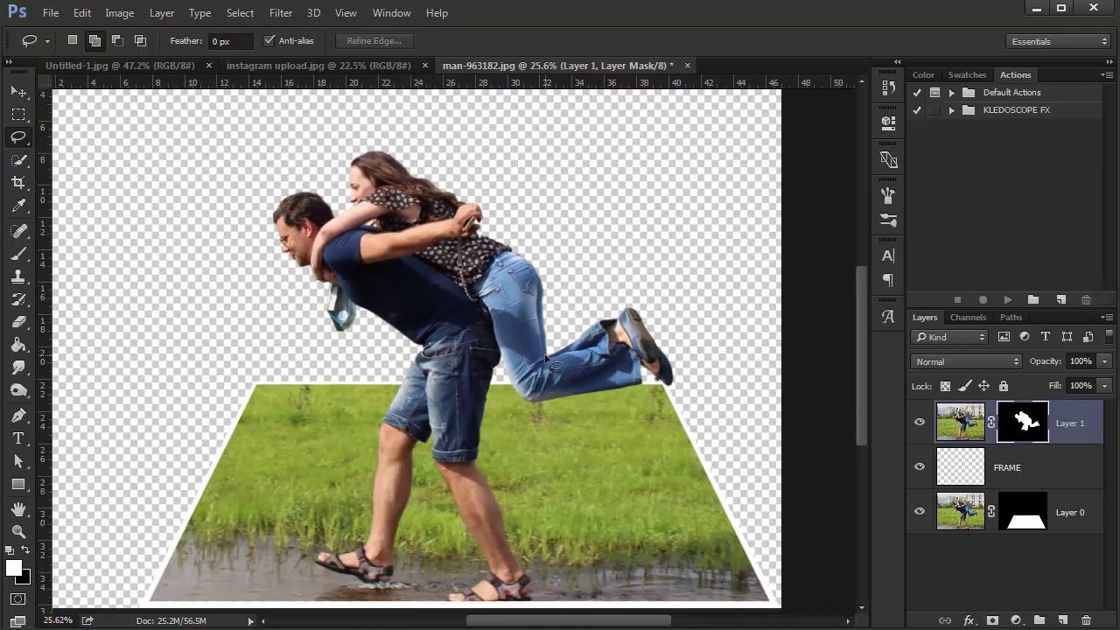
scroll(545, 359, "down", 1)
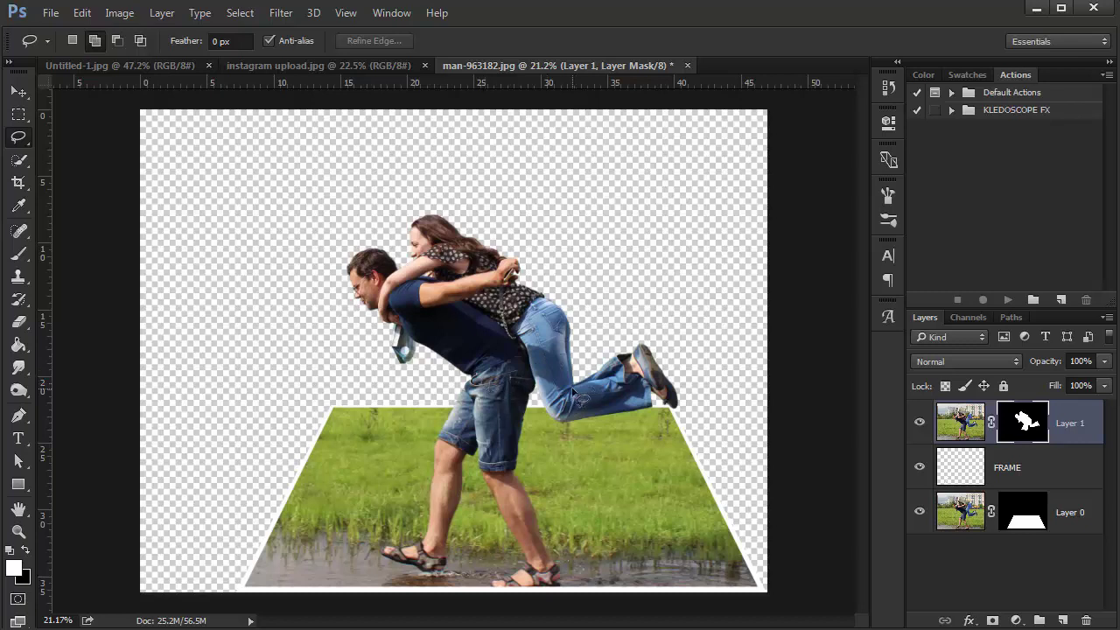
left_click(993, 557)
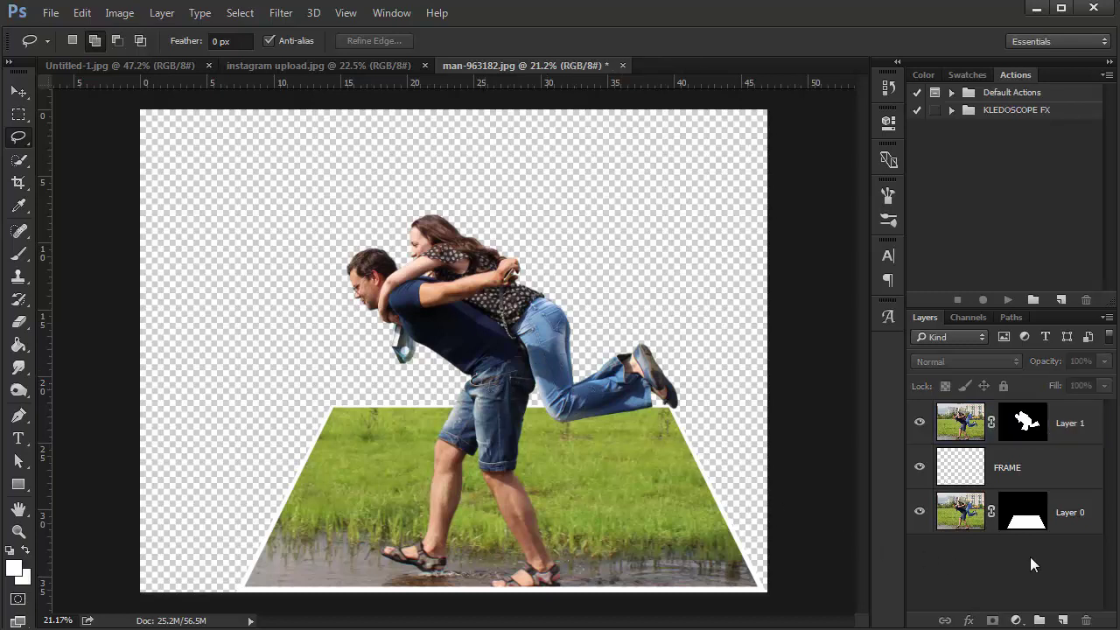
Create a new layer named BG beneath Layer 0
left_click(1072, 527)
left_click(1064, 620, "ctrl")
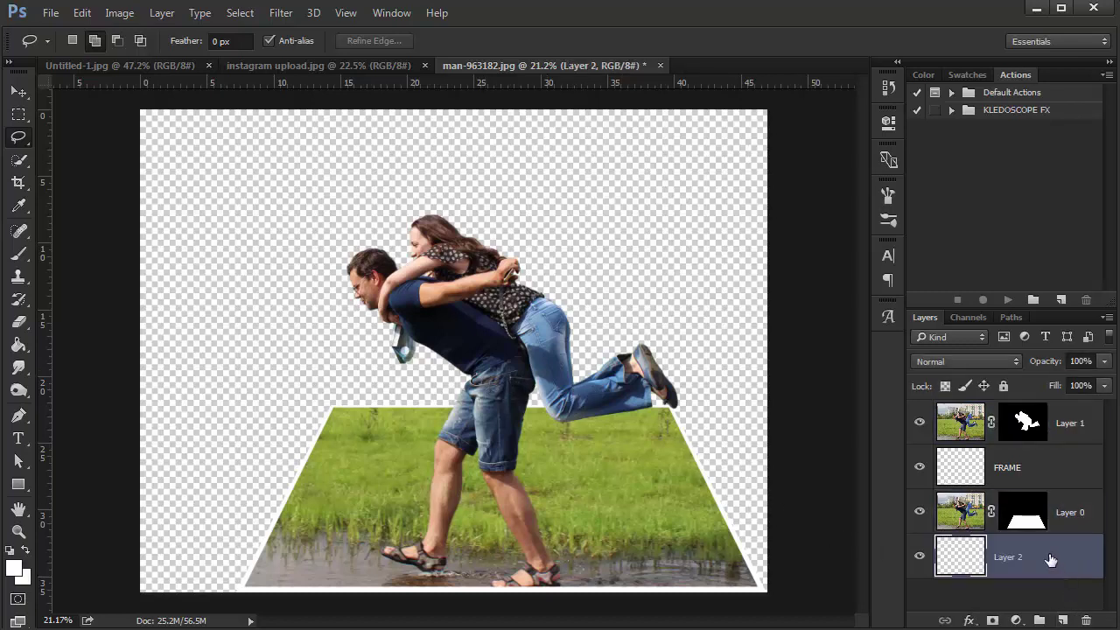
double_click(1014, 559)
type("BG")
key("Return")
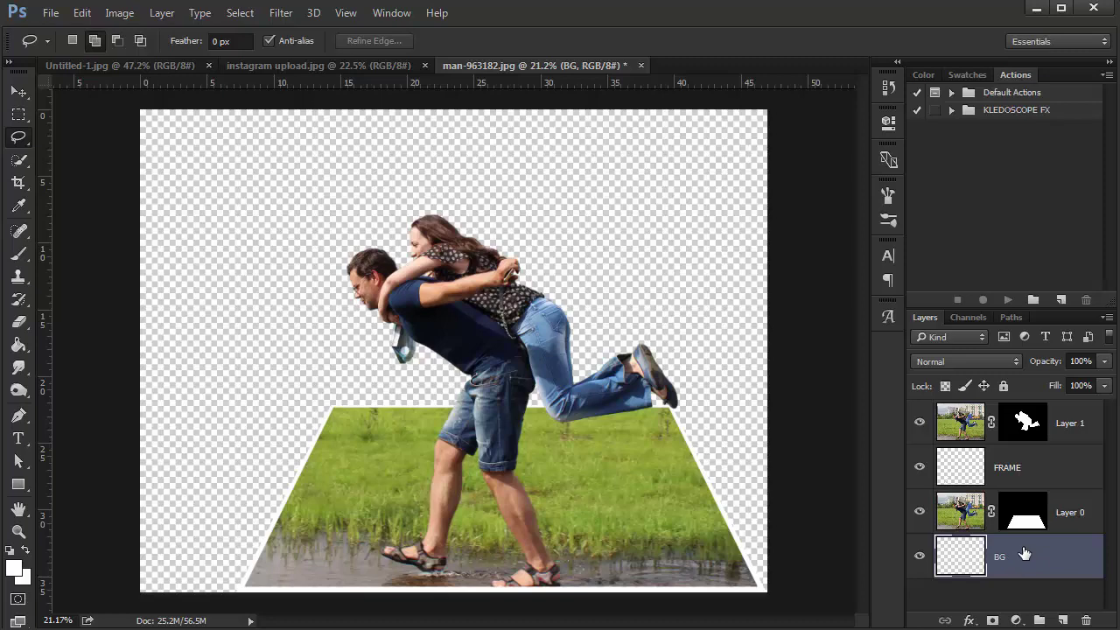
Set the foreground colour to white and fill the BG layer with it
left_click(15, 573)
left_click(62, 181)
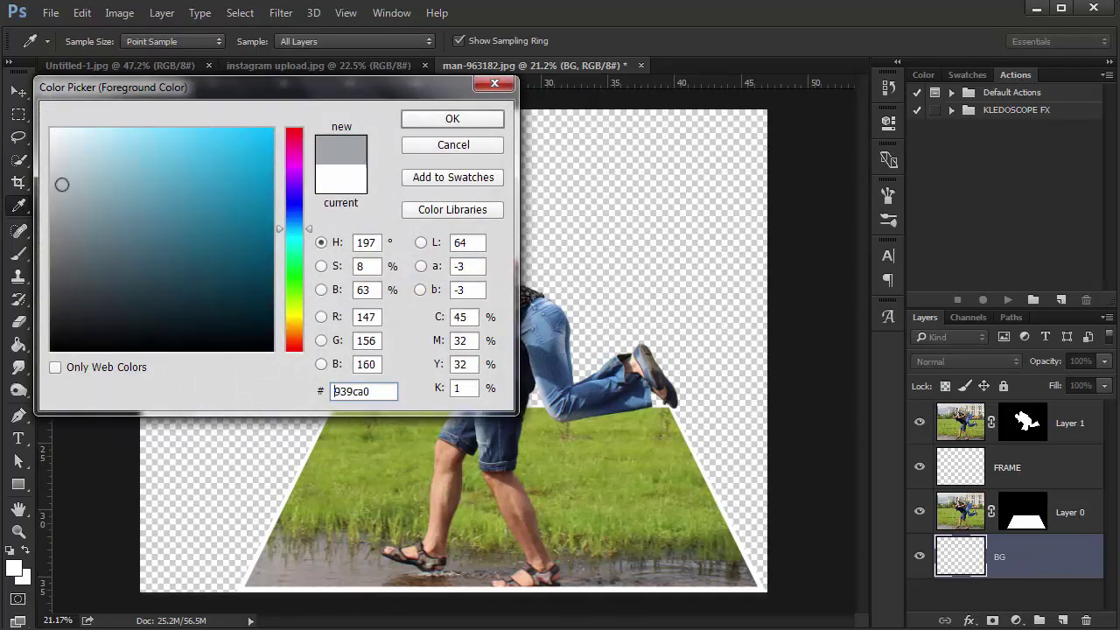
left_click(51, 129)
left_click(410, 120)
key("l")
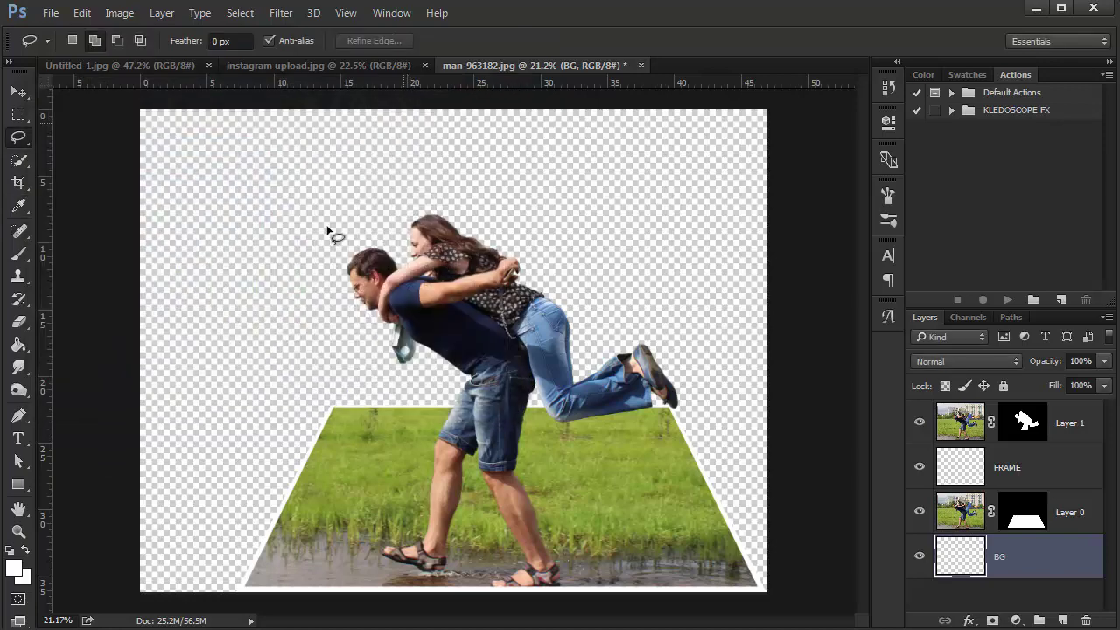
left_click(17, 348)
left_click(186, 337)
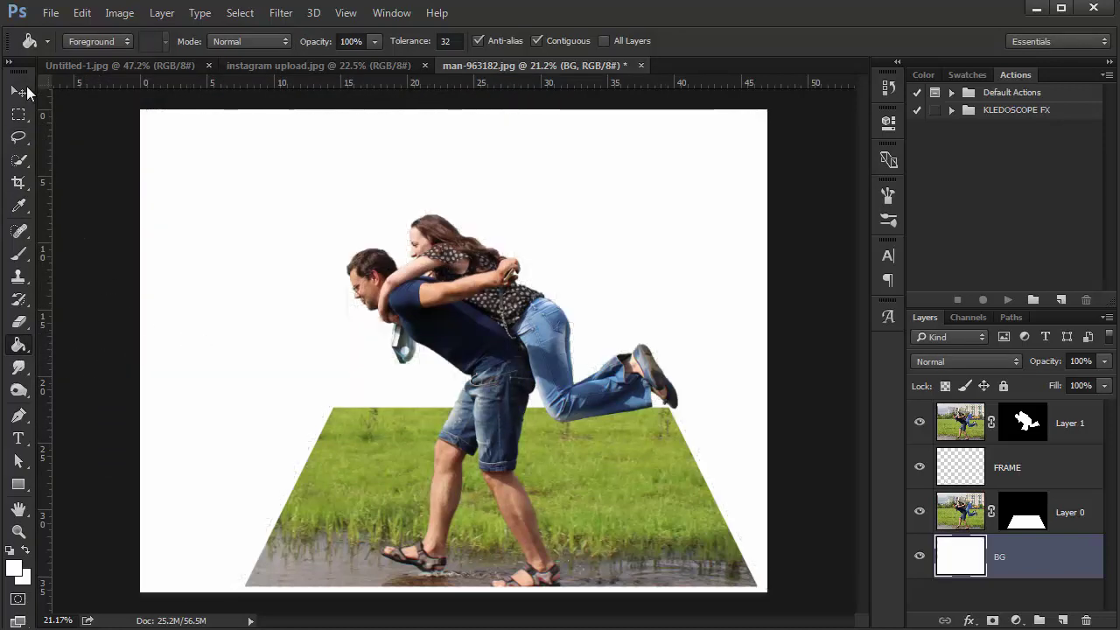
left_click(21, 91)
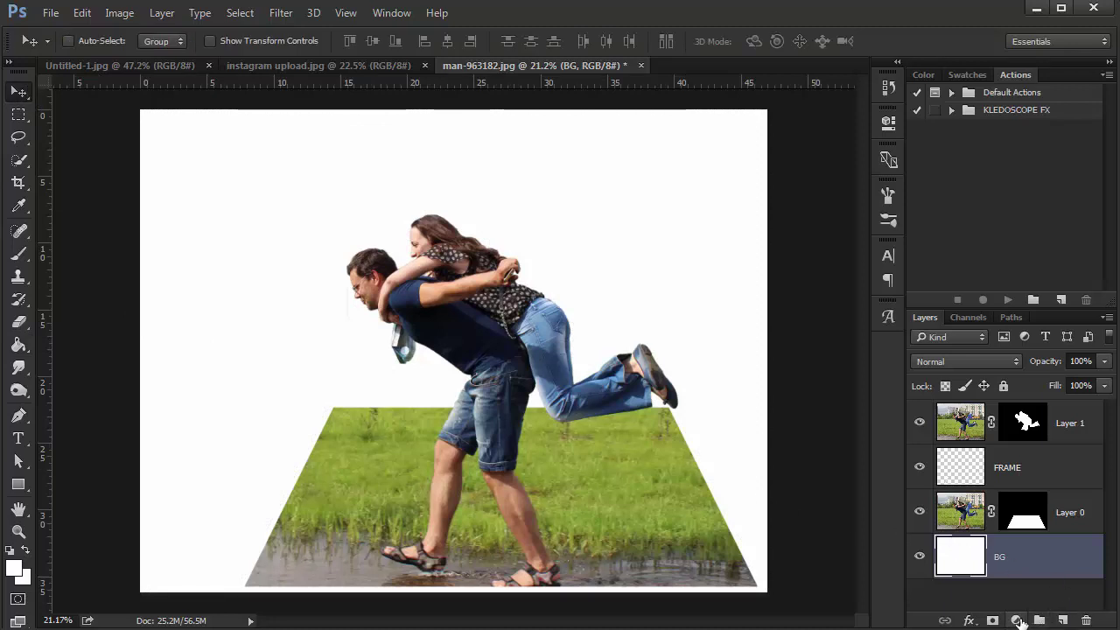
left_click(969, 620)
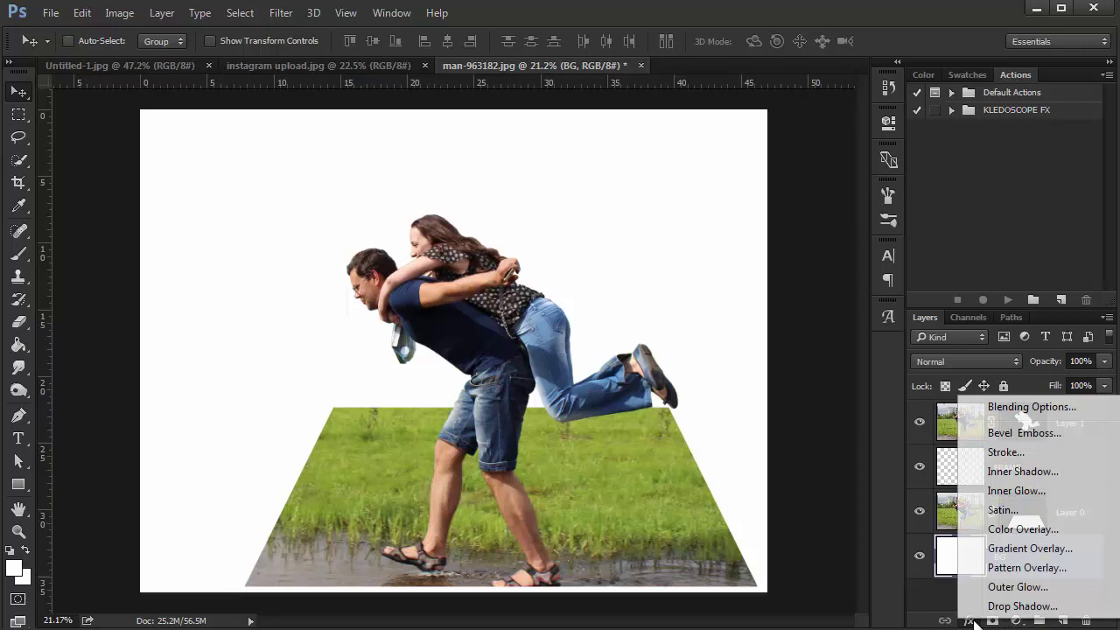
left_click(1009, 531)
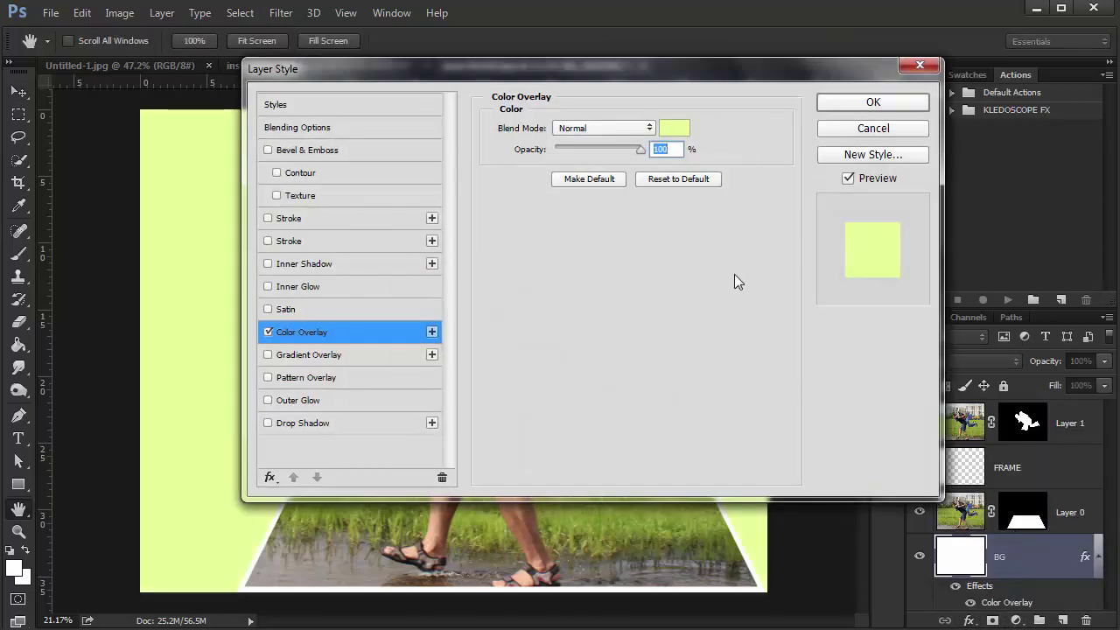
left_click_drag(678, 72, 824, 59)
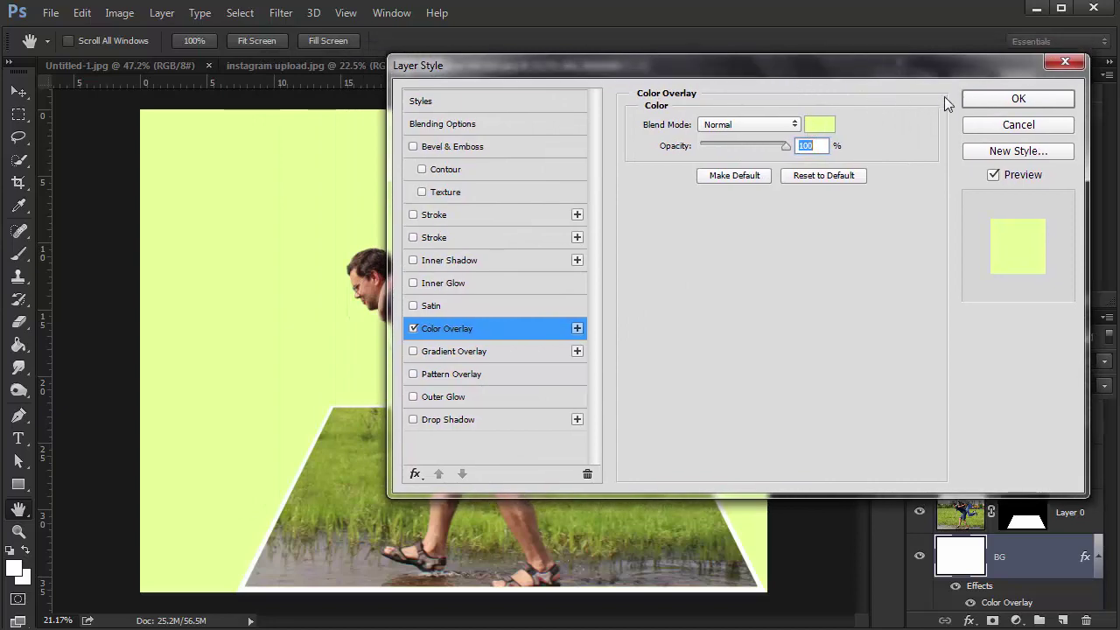
left_click(991, 103)
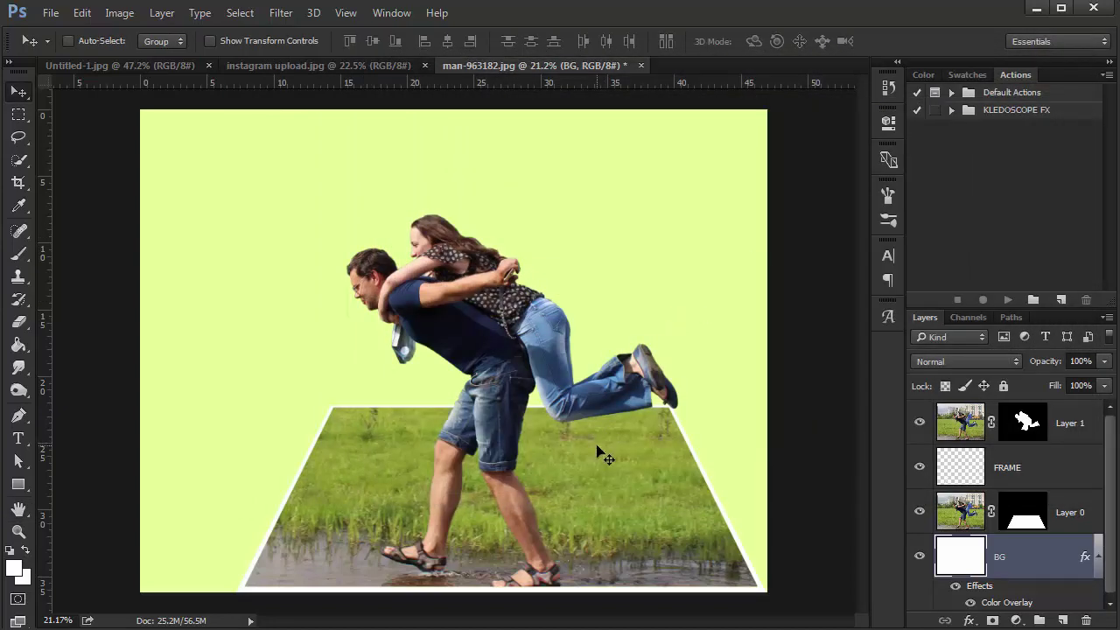
scroll(598, 452, "up", 1)
scroll(600, 460, "up", 2)
scroll(488, 418, "down", 1)
scroll(525, 405, "down", 1)
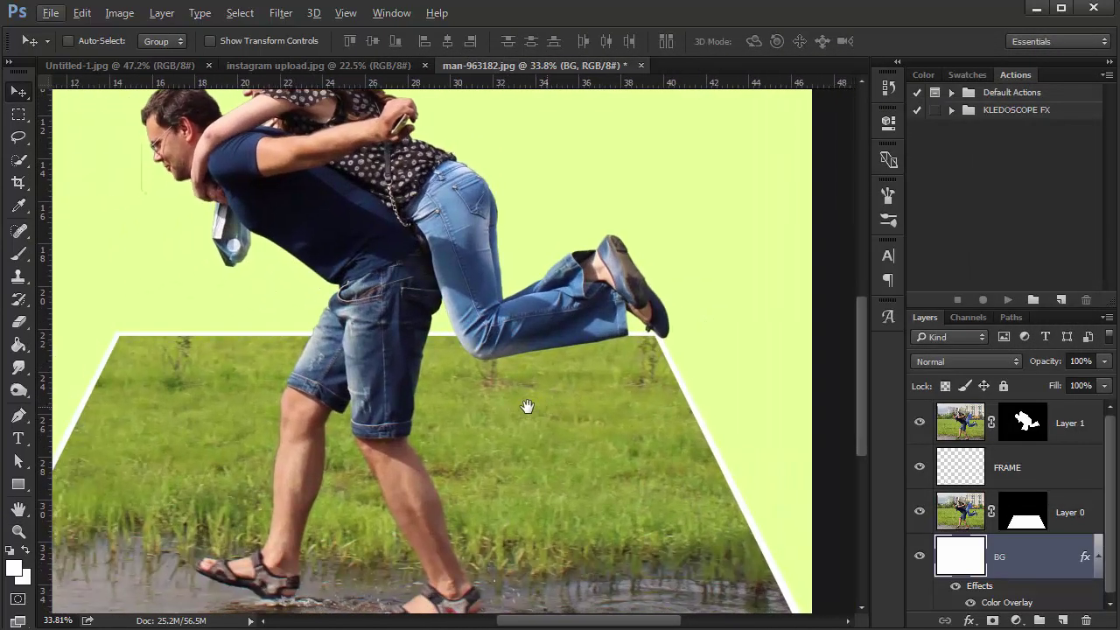
scroll(527, 427, "down", 1)
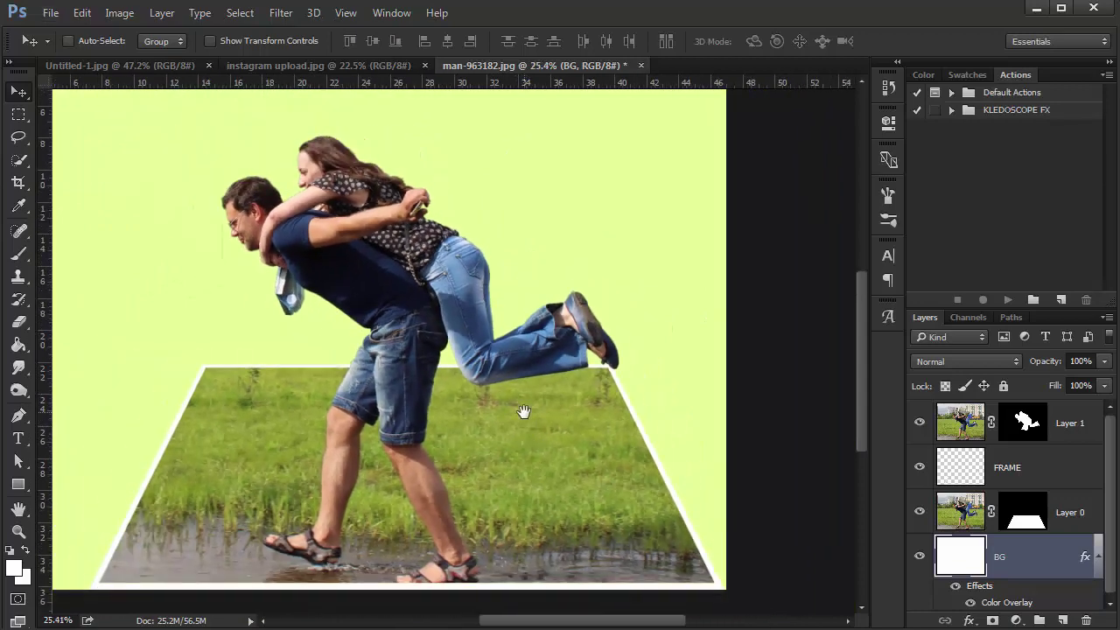
left_click_drag(523, 412, 467, 420)
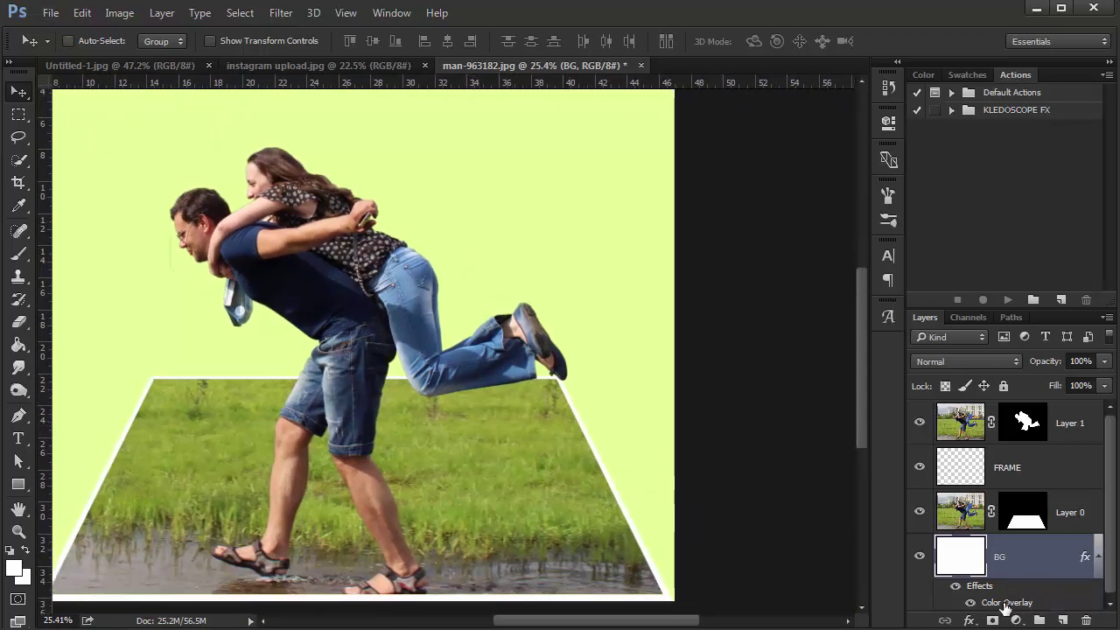
Open BG's Color Overlay colour picker and sample several olive tones from the grass
double_click(1005, 604)
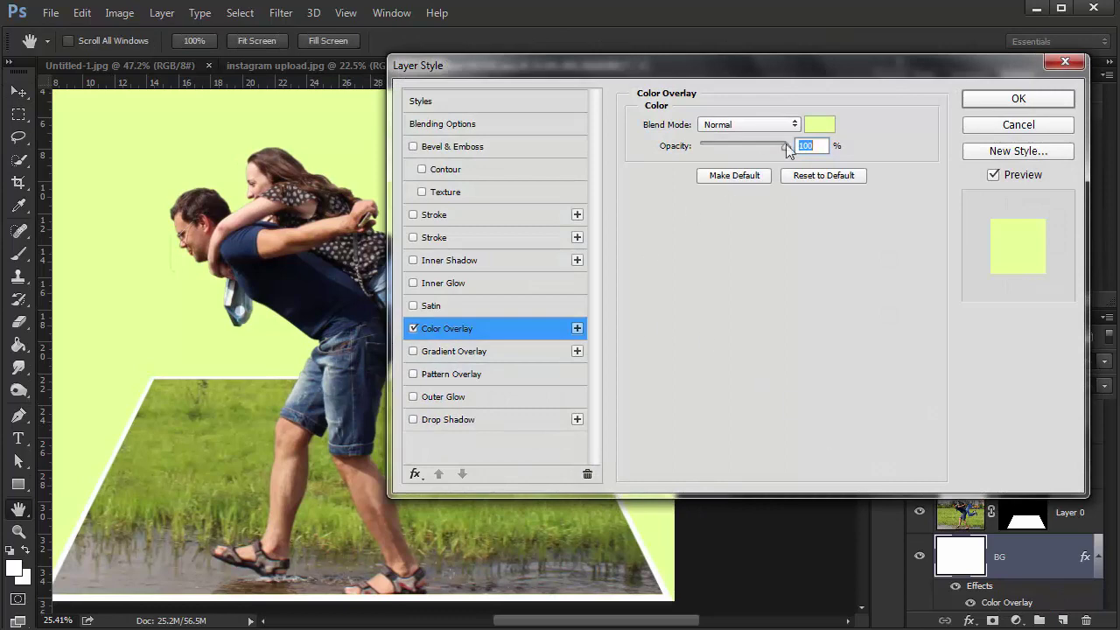
left_click(819, 124)
mouse_move(335, 88)
left_mouse_down()
mouse_move(561, 143)
mouse_move(760, 147)
left_mouse_up()
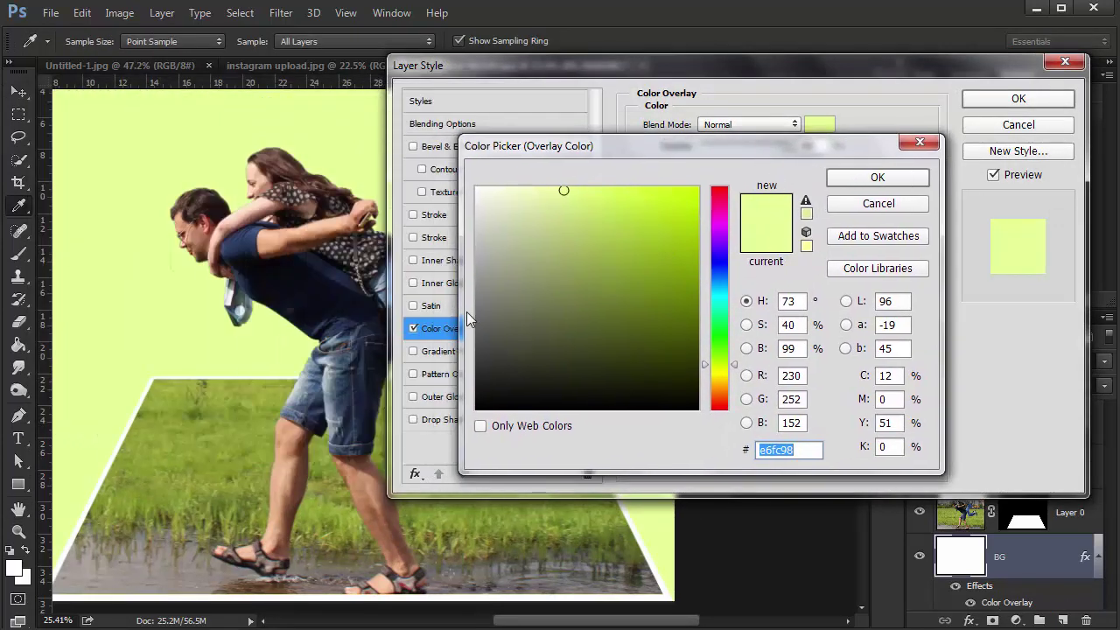
left_click(232, 458)
left_click(224, 481)
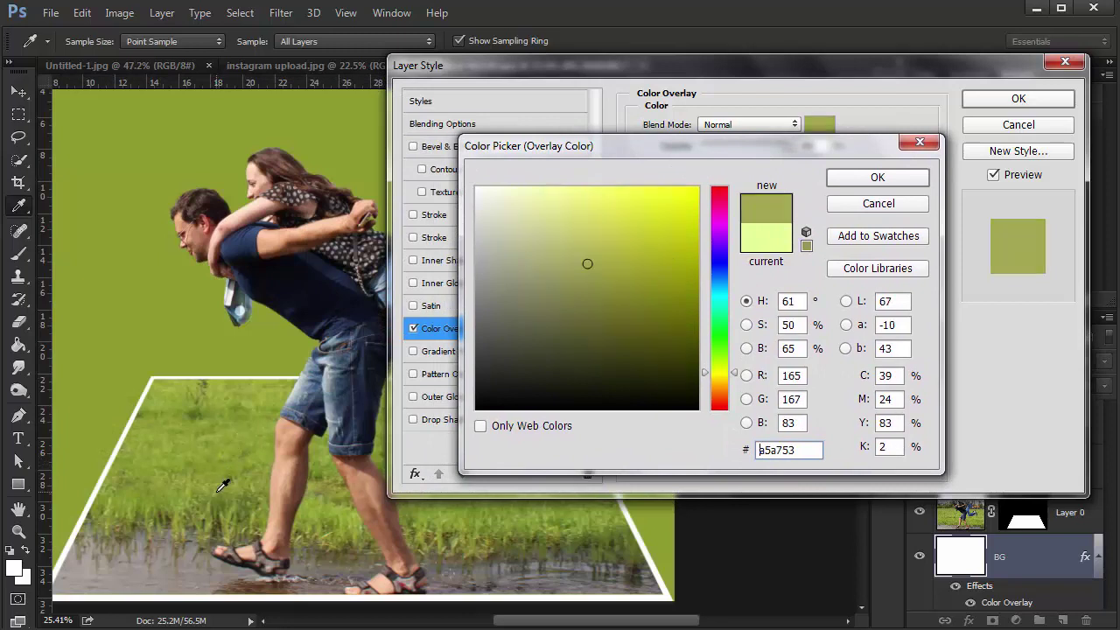
left_click(212, 460)
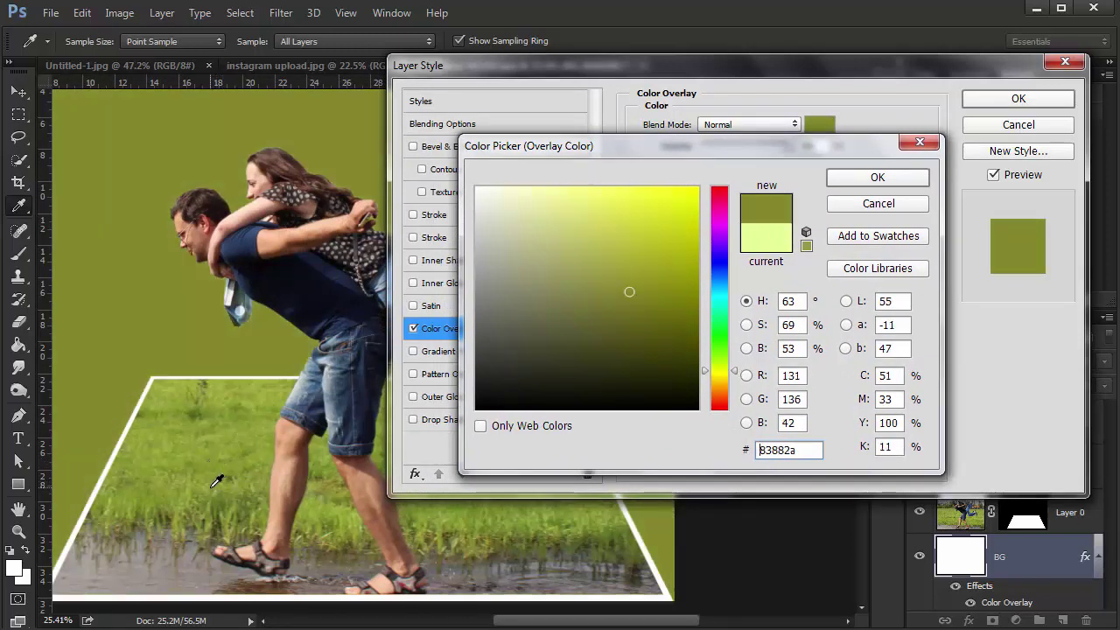
left_click(215, 479)
left_click(233, 476)
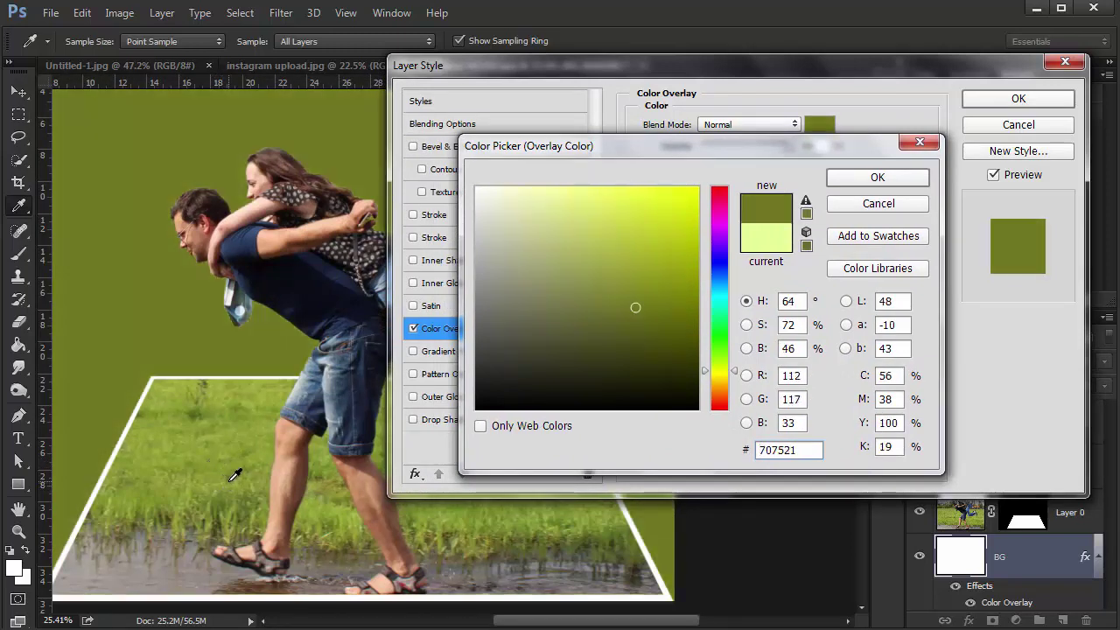
left_click(212, 464)
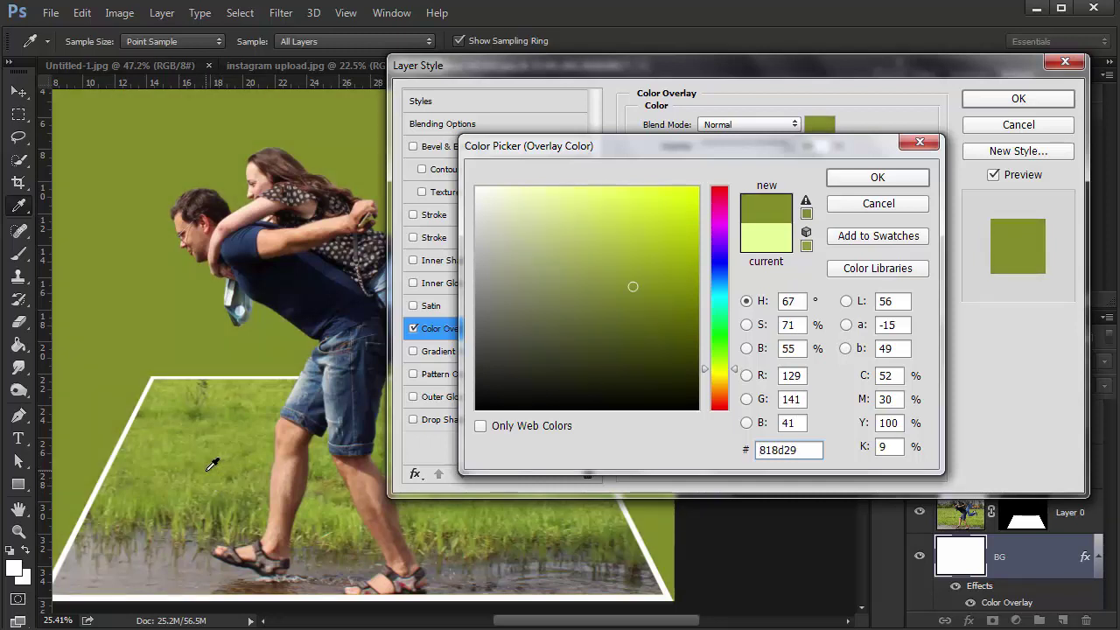
Set the overlay colour to pale yellow-green e8f395 and confirm both dialogs
left_click_drag(633, 286, 642, 231)
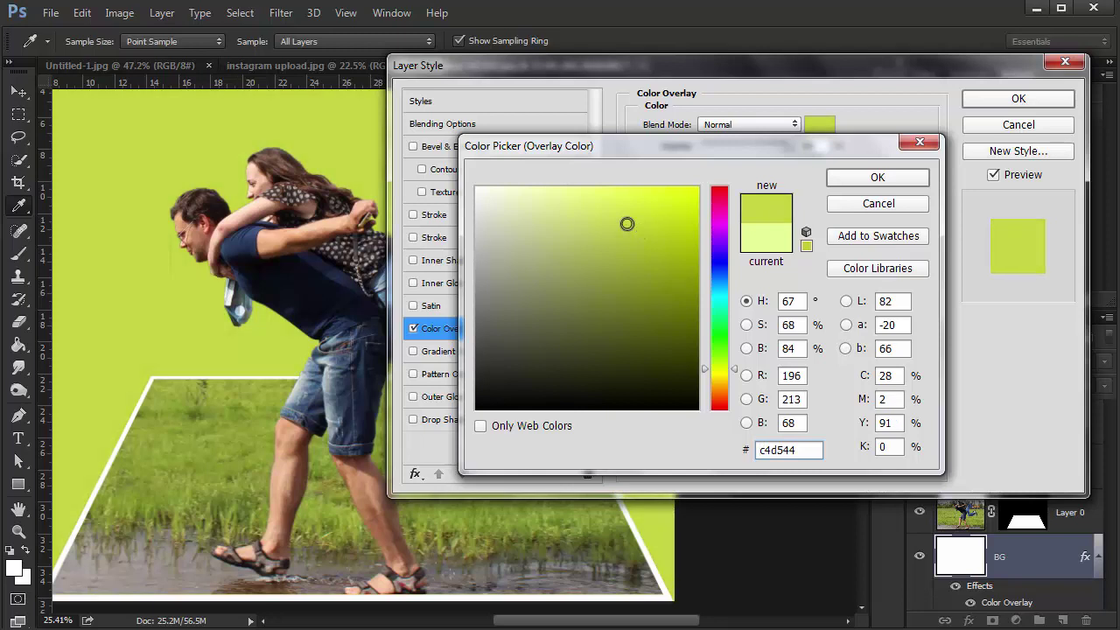
left_click(657, 227)
left_click_drag(613, 233, 565, 204)
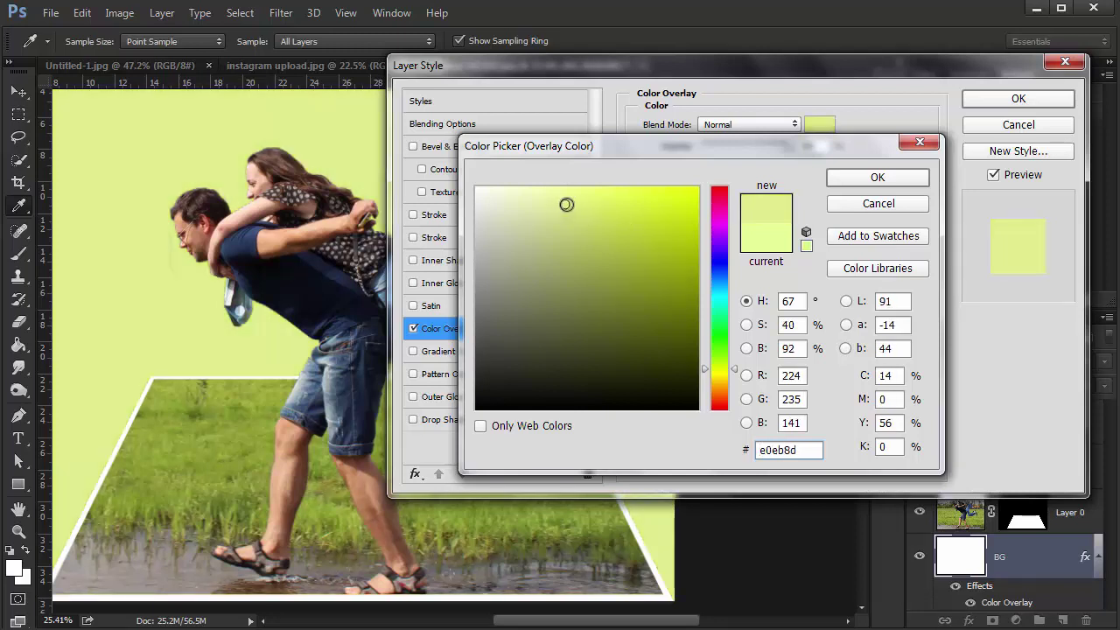
left_click(564, 199)
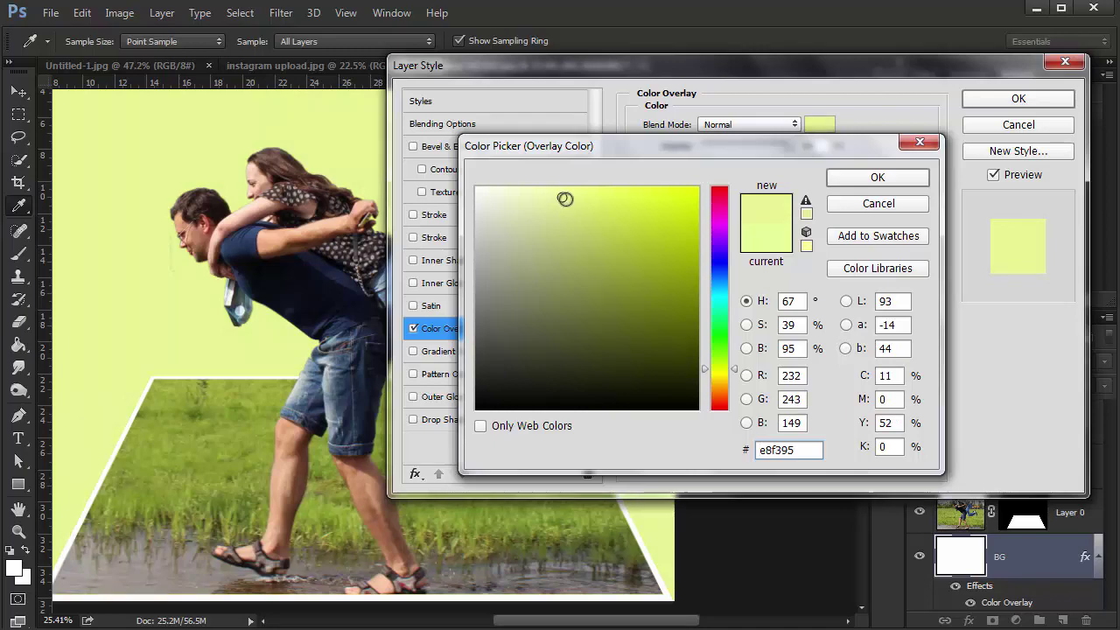
left_click(850, 178)
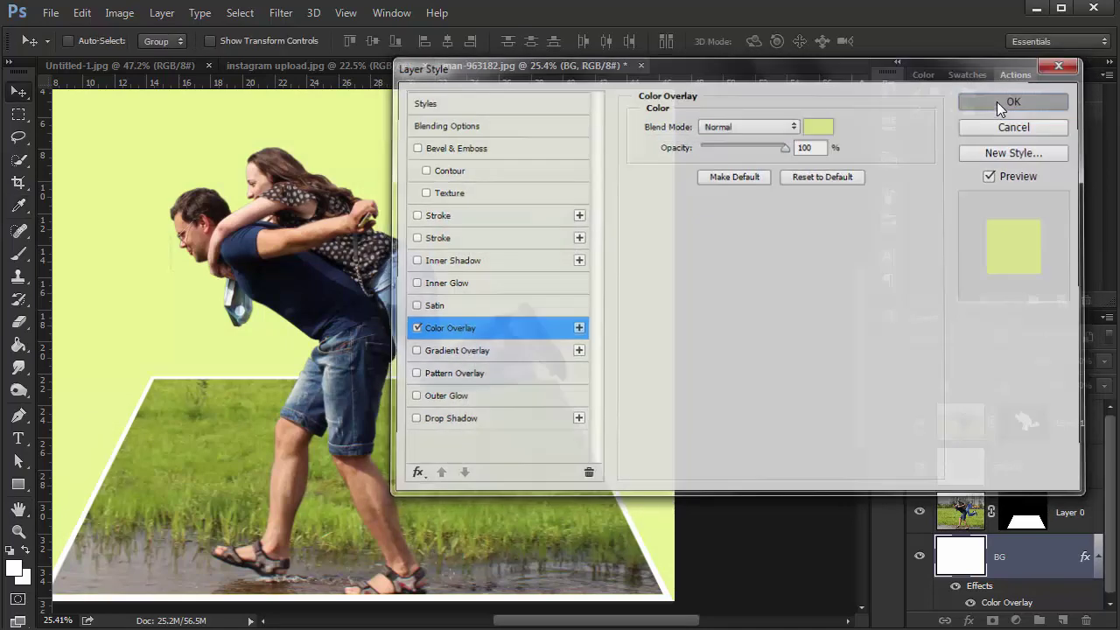
left_click(997, 101)
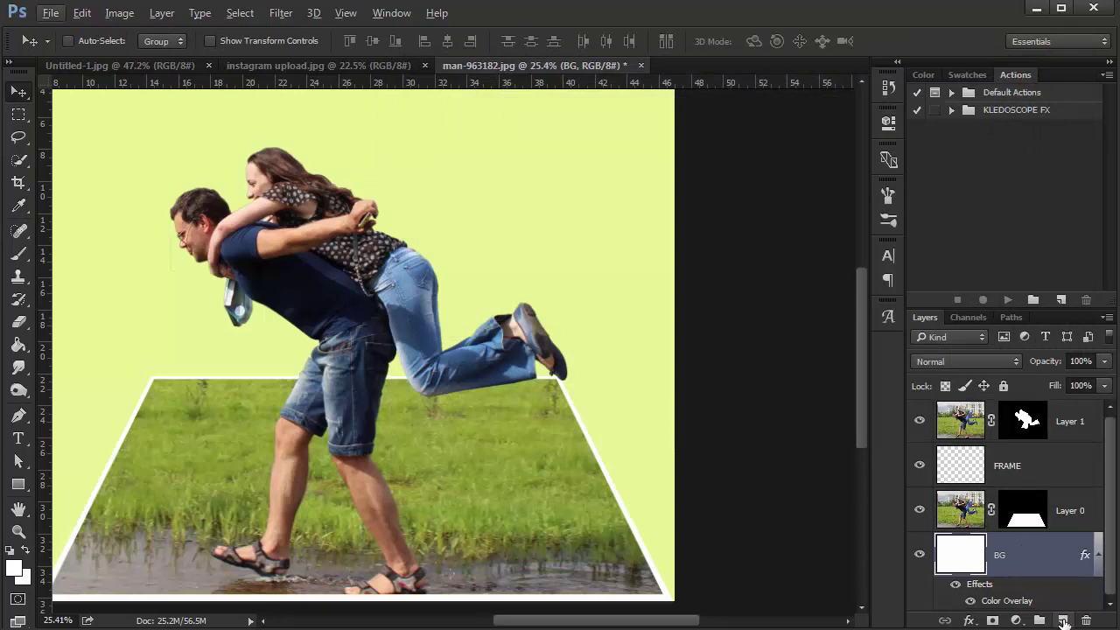
Add an empty Layer 2 above BG and select the Elliptical Marquee Tool
left_click(1063, 620)
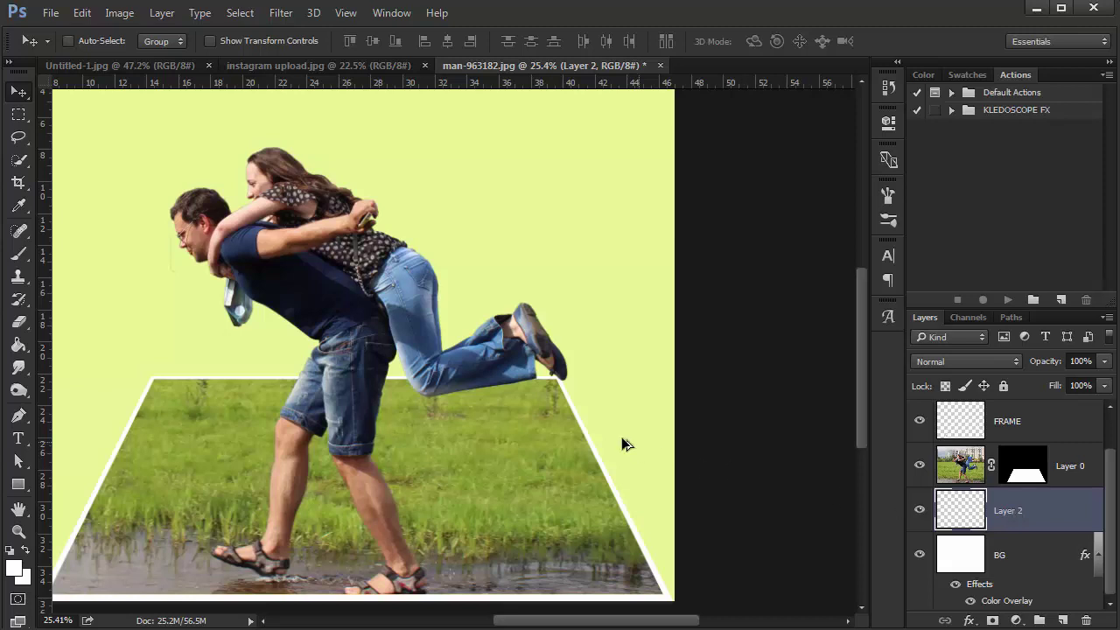
scroll(621, 445, "down", 3)
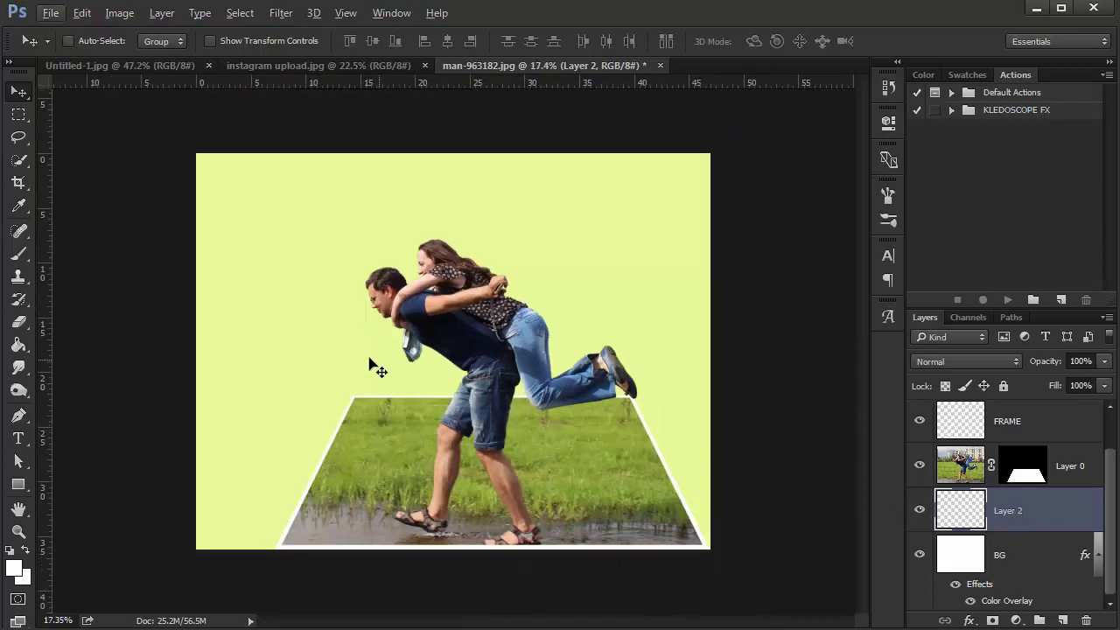
left_click(17, 118)
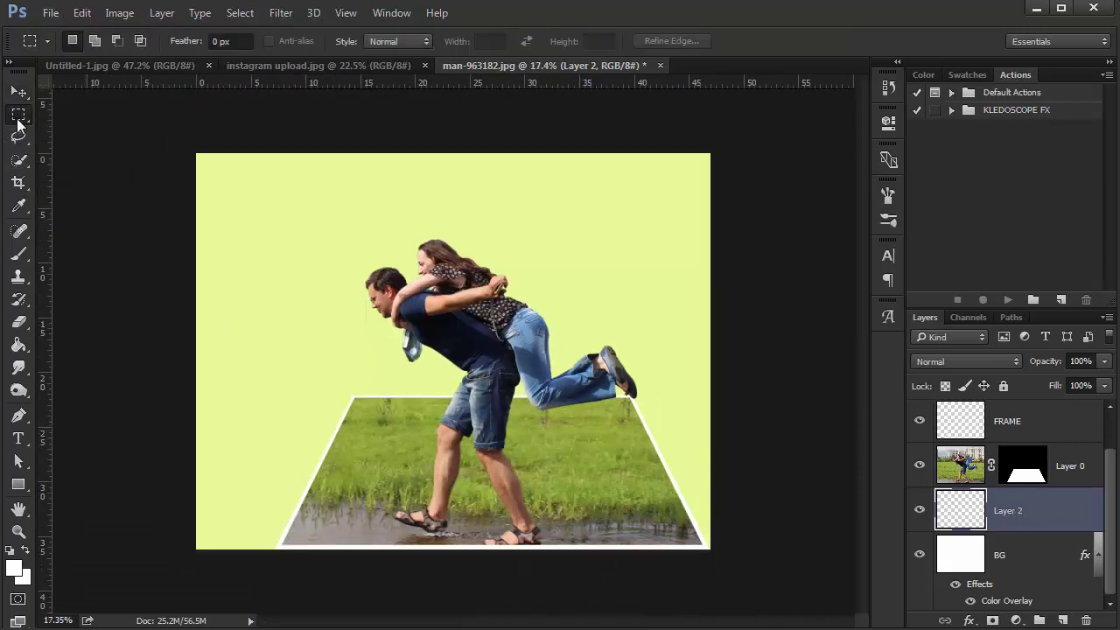
right_click(18, 120)
left_click(75, 129)
Move Layer 0, FRAME and Layer 1 together to the left, then select Layer 2
left_click(18, 91)
left_click(966, 466)
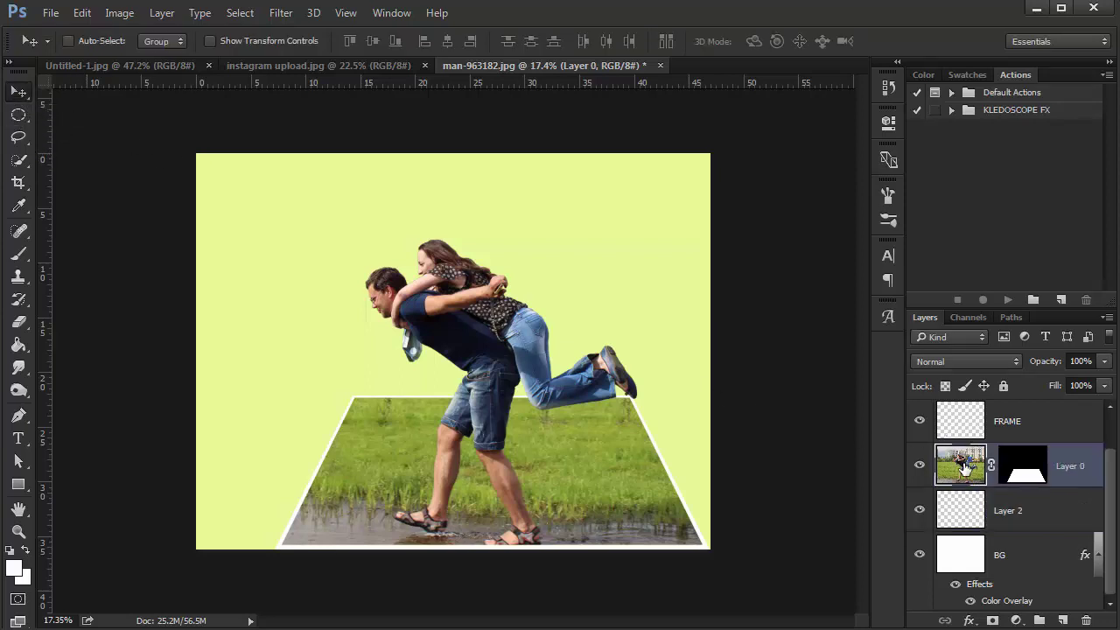
scroll(966, 467, "up", 1)
left_click(976, 421, "shift")
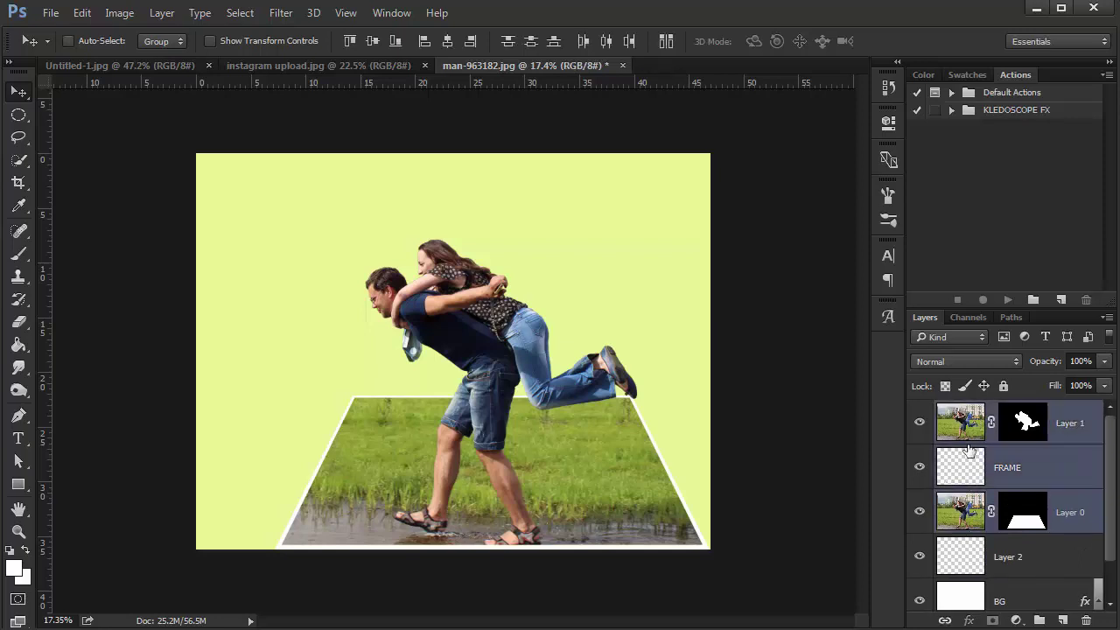
mouse_move(593, 423)
left_mouse_down()
mouse_move(551, 433)
mouse_move(552, 422)
left_mouse_up()
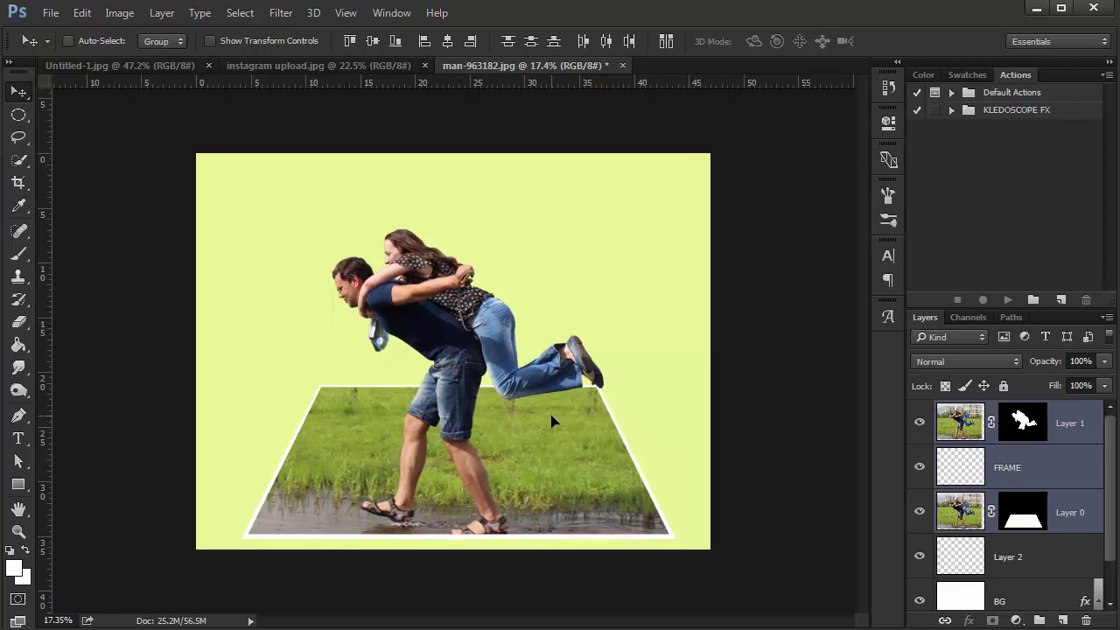
left_click(1043, 474)
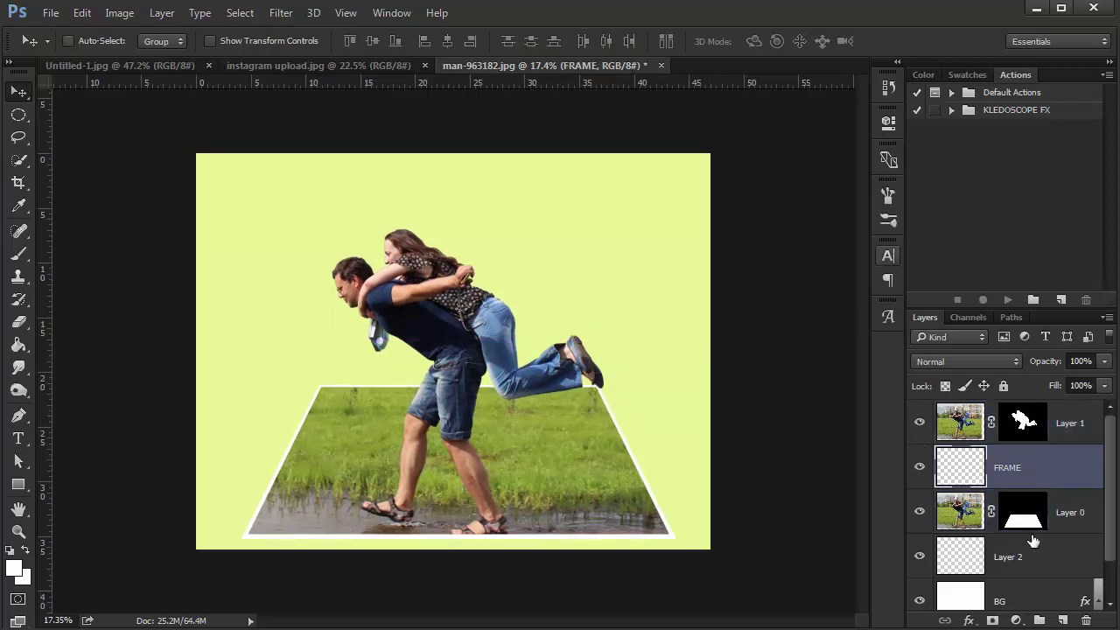
left_click(1028, 565)
scroll(992, 569, "down", 1)
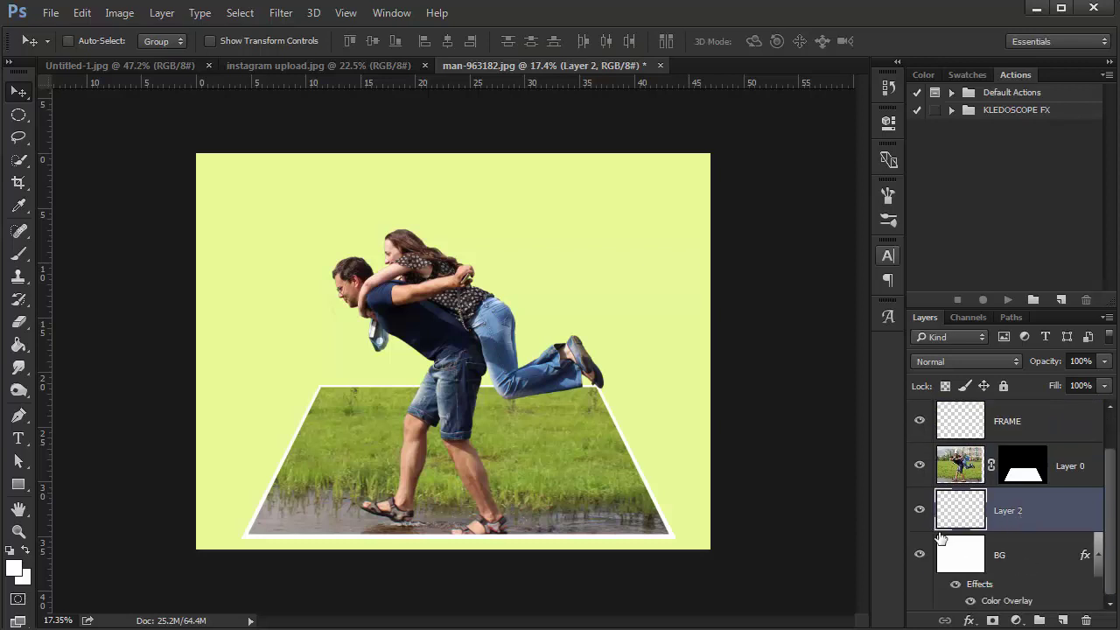
Draw a large elliptical selection across the image and set the foreground to olive 616923
left_click(19, 115)
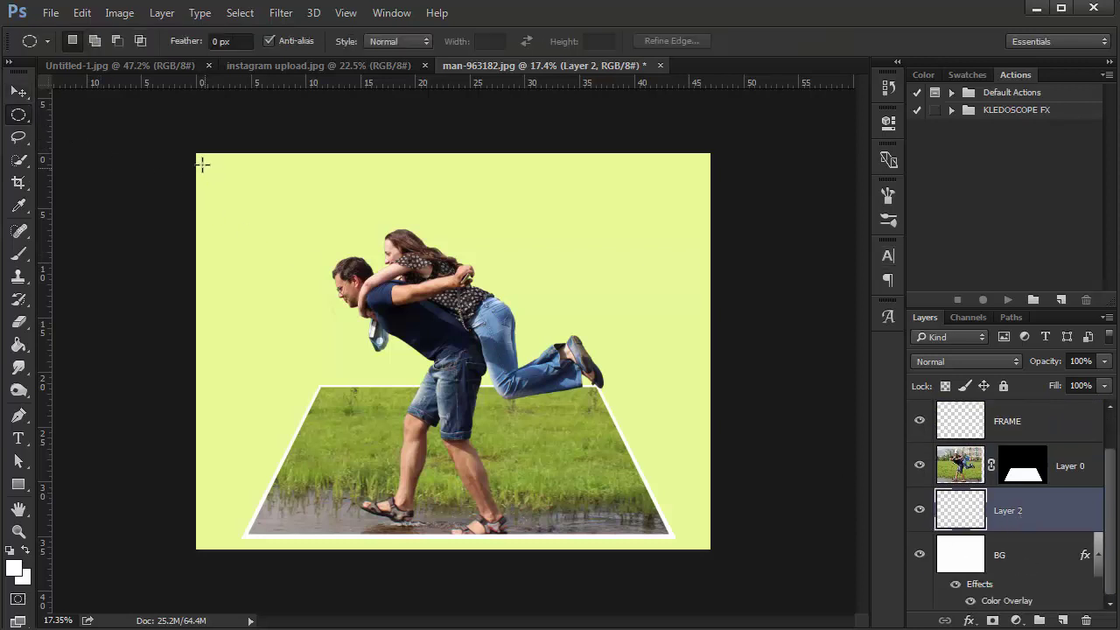
left_click_drag(197, 153, 709, 551)
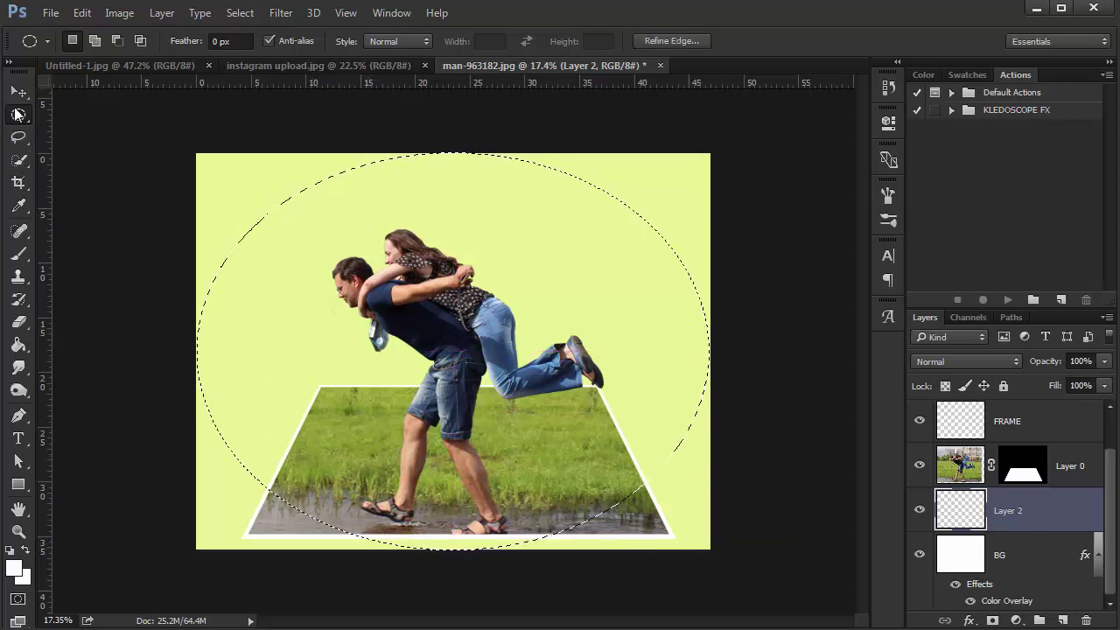
left_click(16, 95)
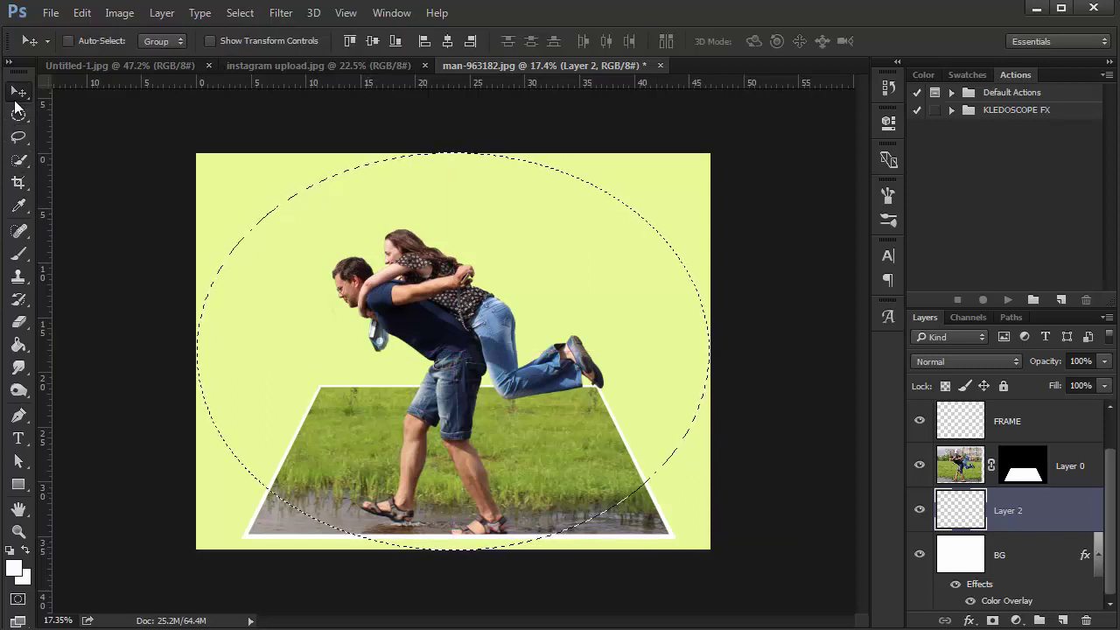
left_click(11, 571)
left_click(227, 453)
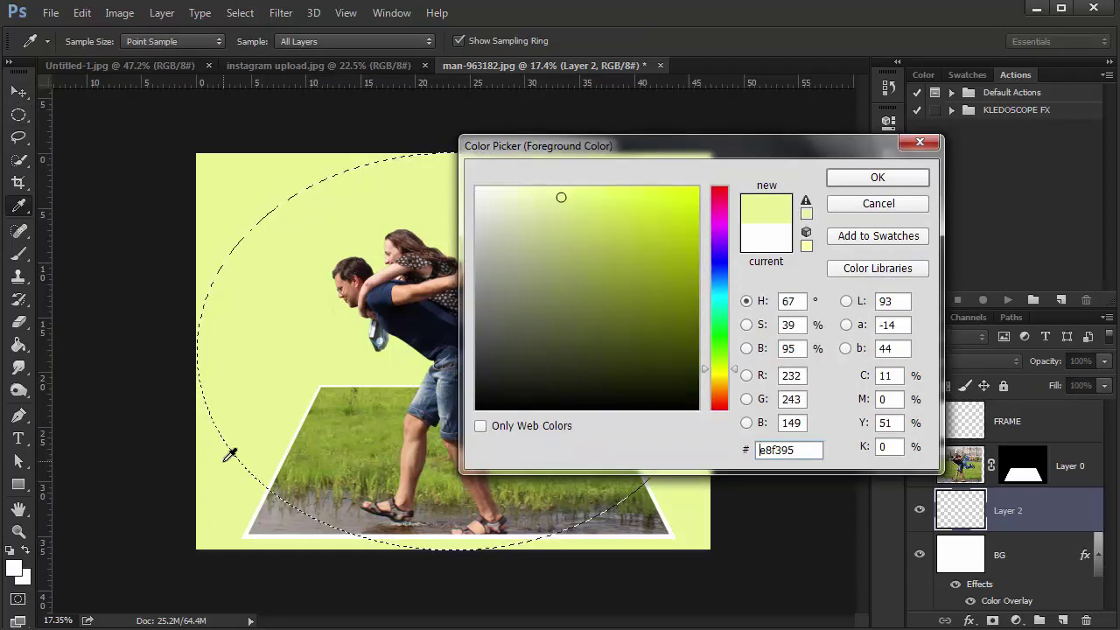
left_click_drag(589, 311, 624, 318)
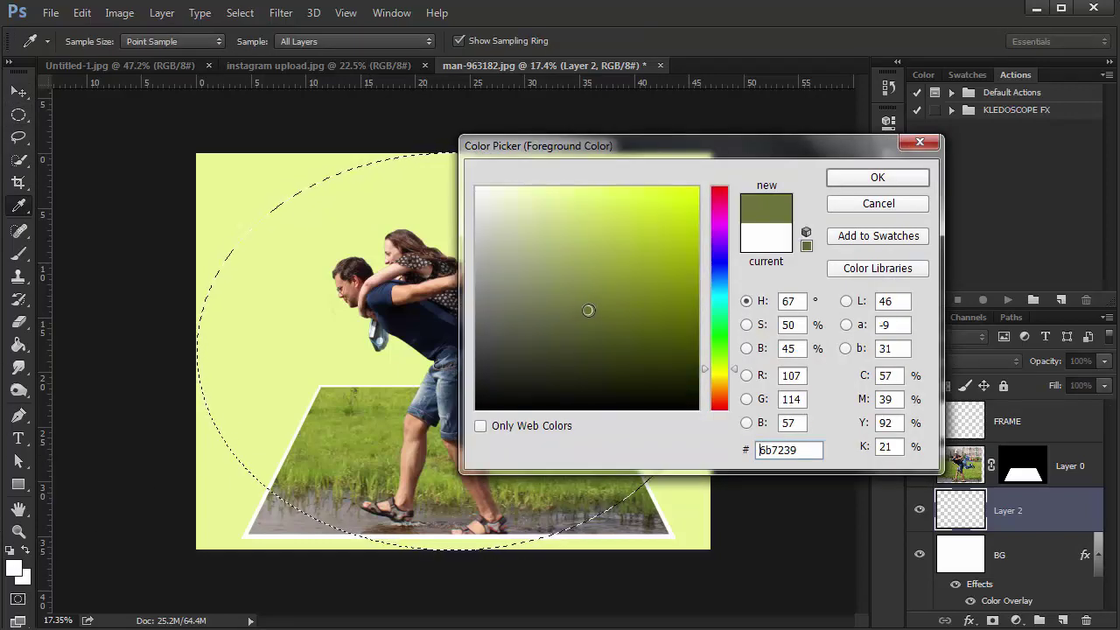
left_click(847, 179)
Invert the selection, fill the area outside the ellipse with olive green, and deselect
left_click(28, 344)
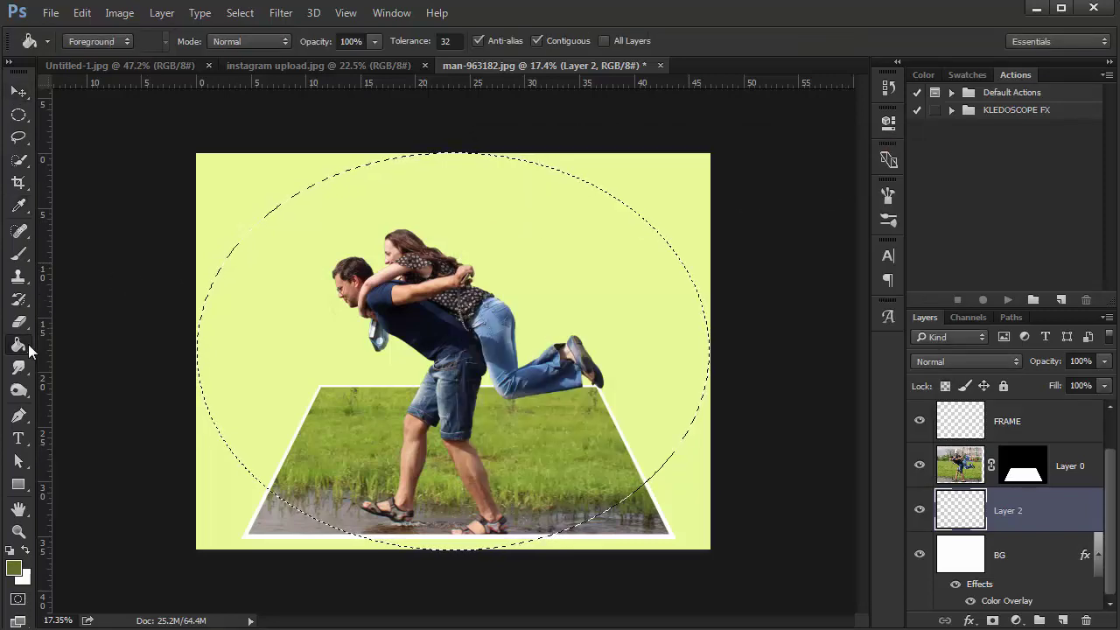
left_click(237, 205)
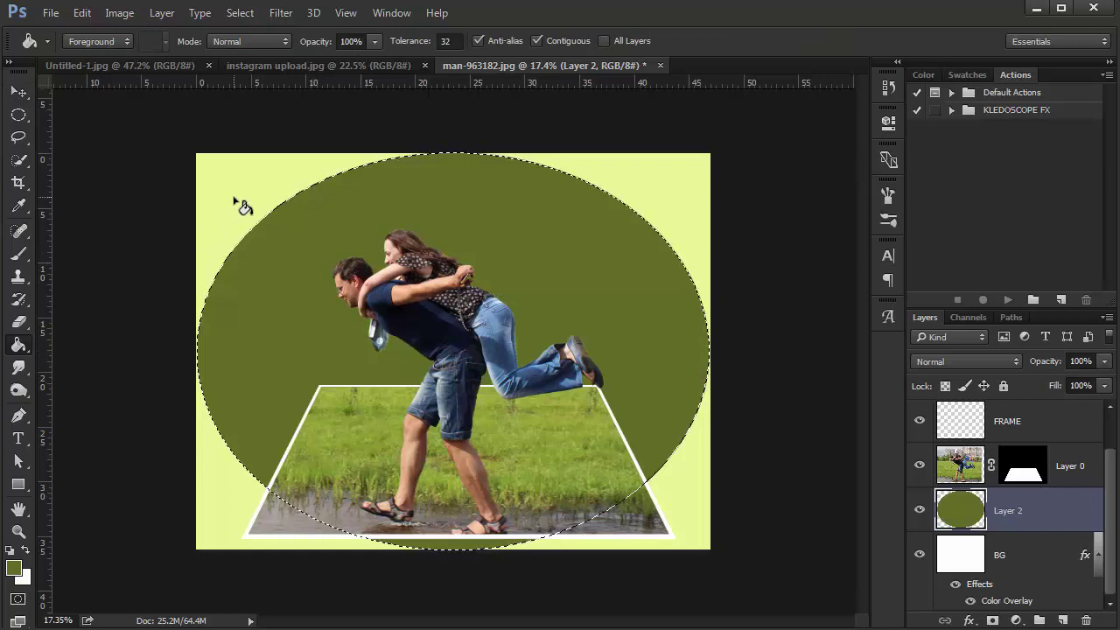
key("ctrl+z")
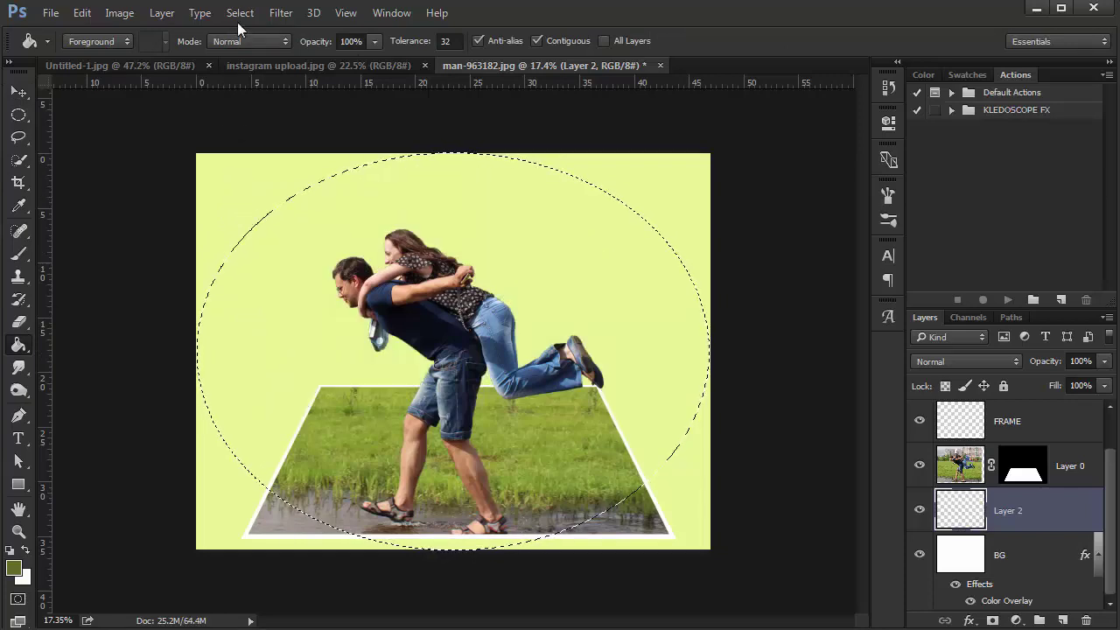
left_click(240, 13)
left_click(250, 81)
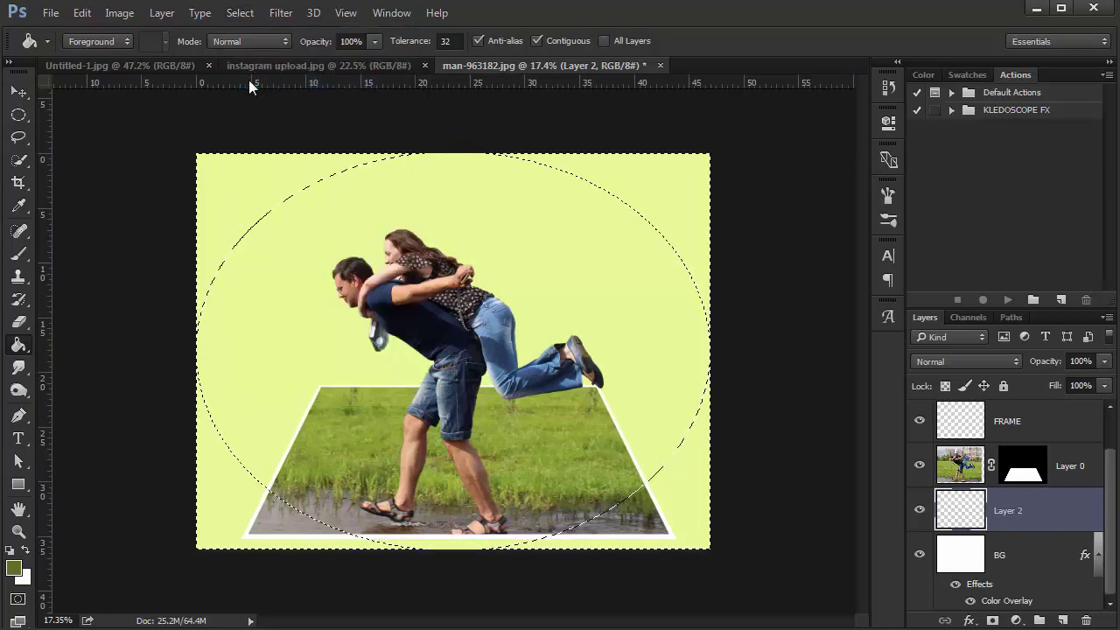
left_click(226, 192)
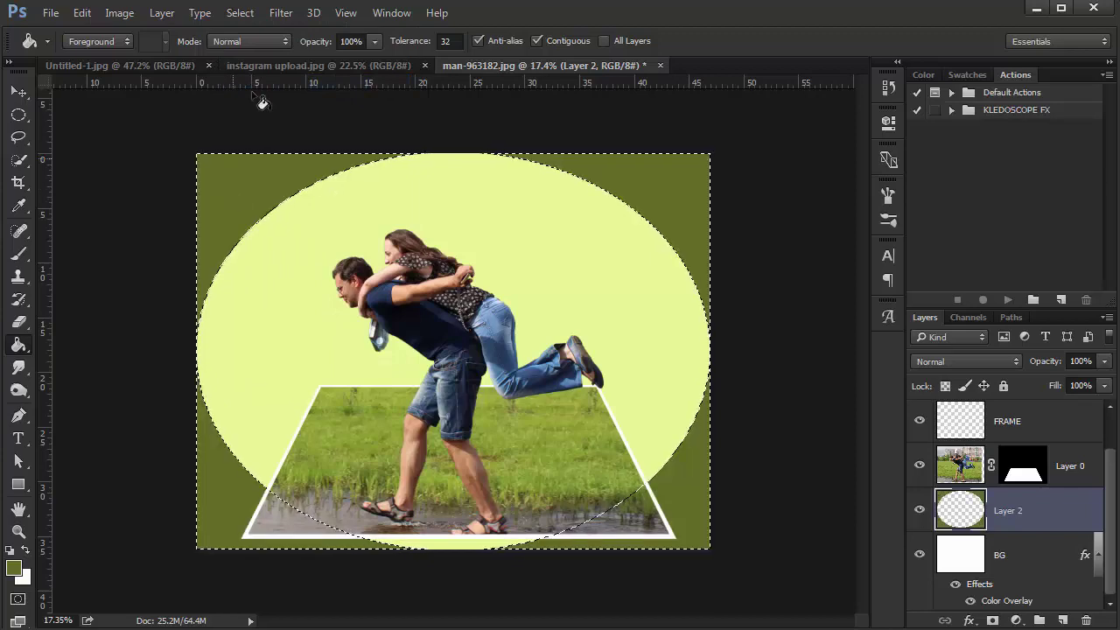
left_click(252, 15)
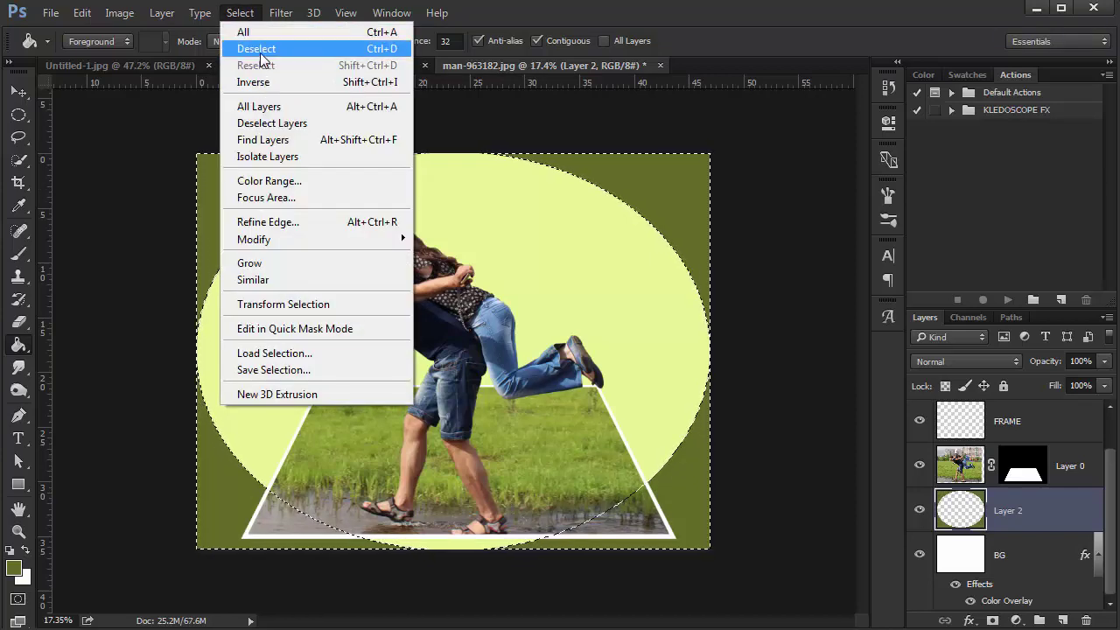
left_click(257, 49)
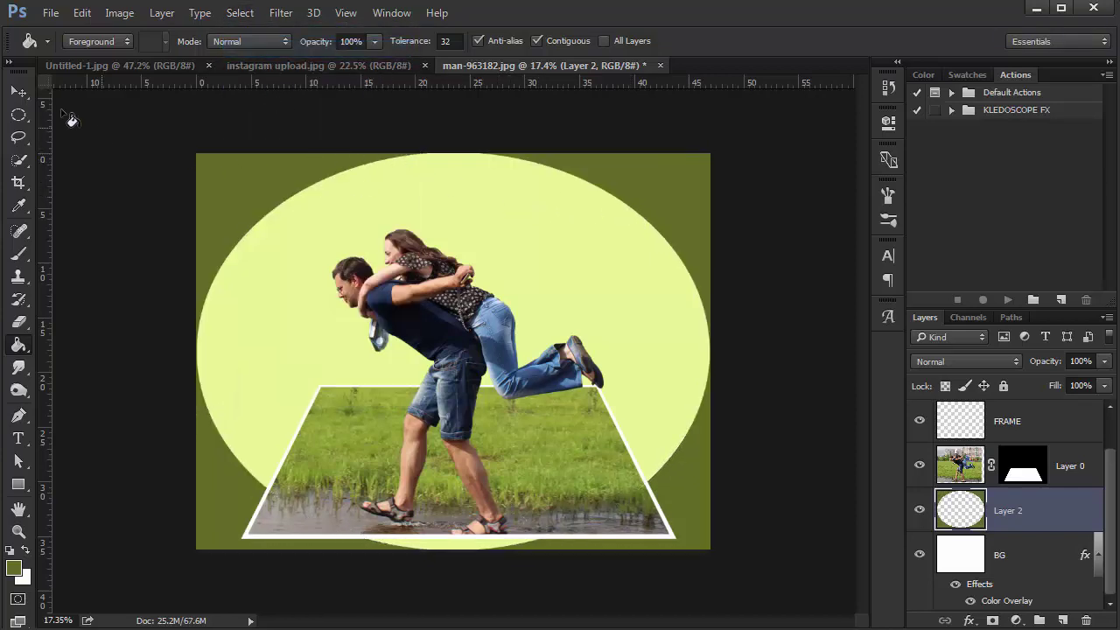
left_click(25, 96)
Apply a 567 px Gaussian Blur to Layer 2 for a soft vignette
left_click(283, 13)
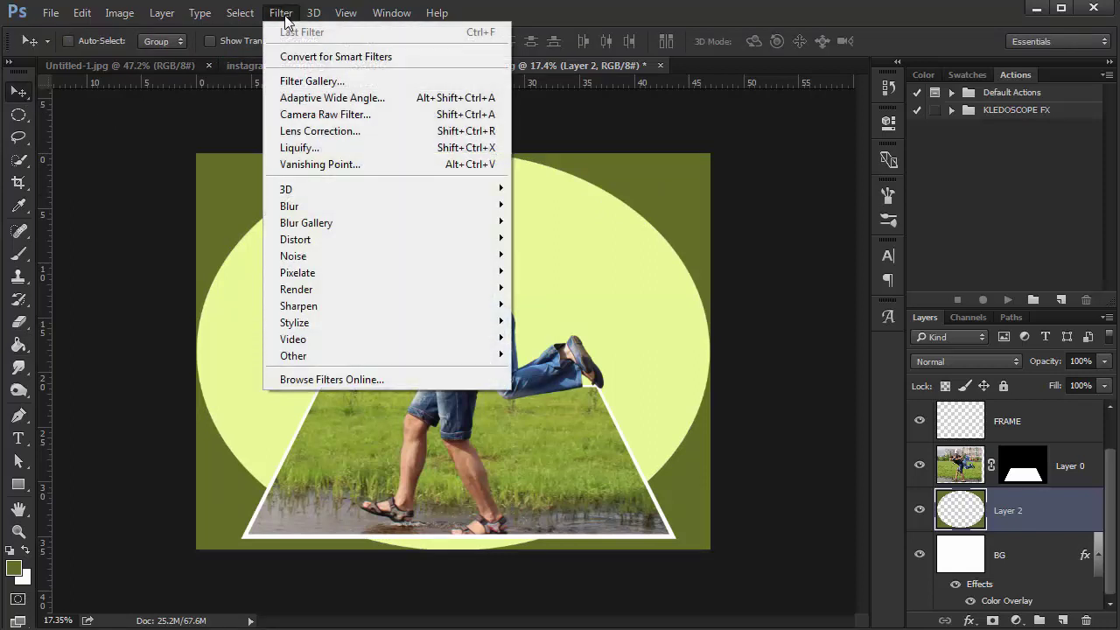
mouse_move(386, 206)
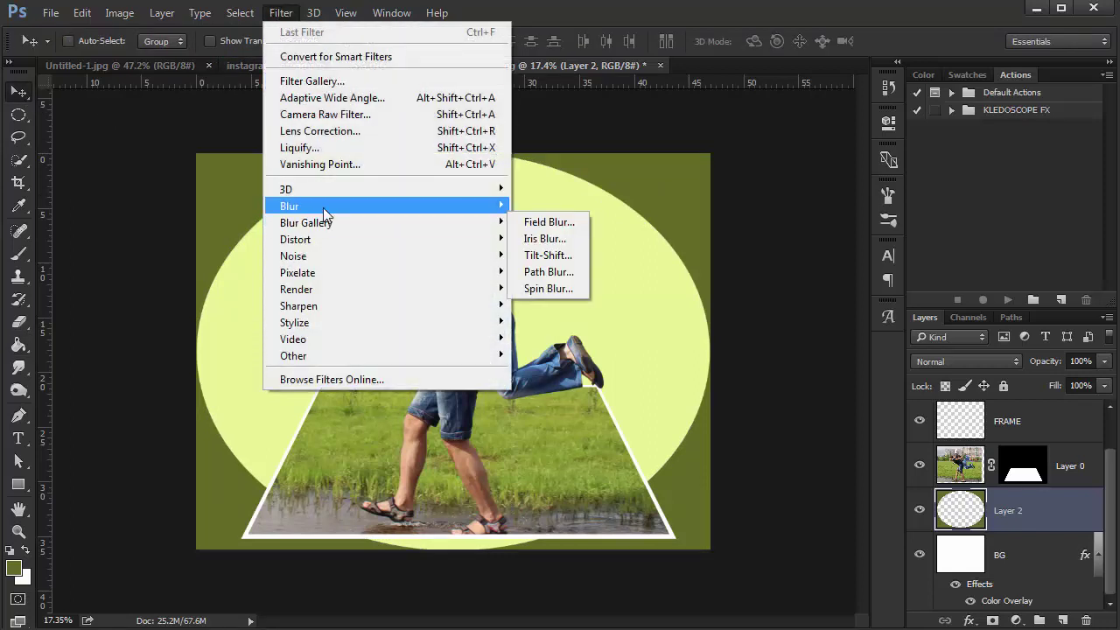
left_click(587, 271)
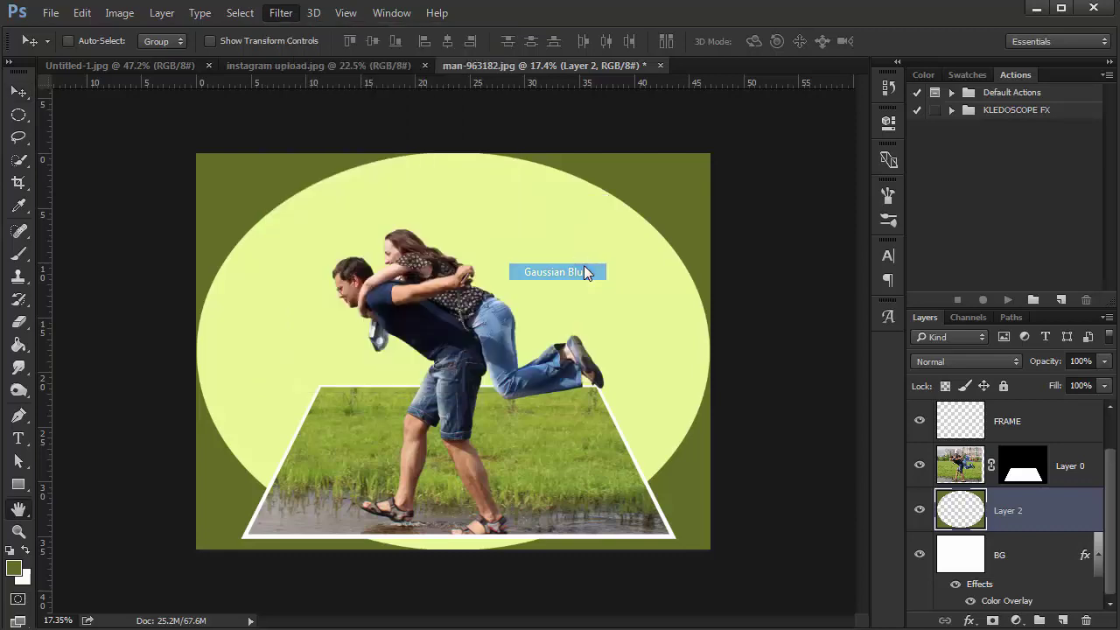
left_click_drag(867, 347, 899, 348)
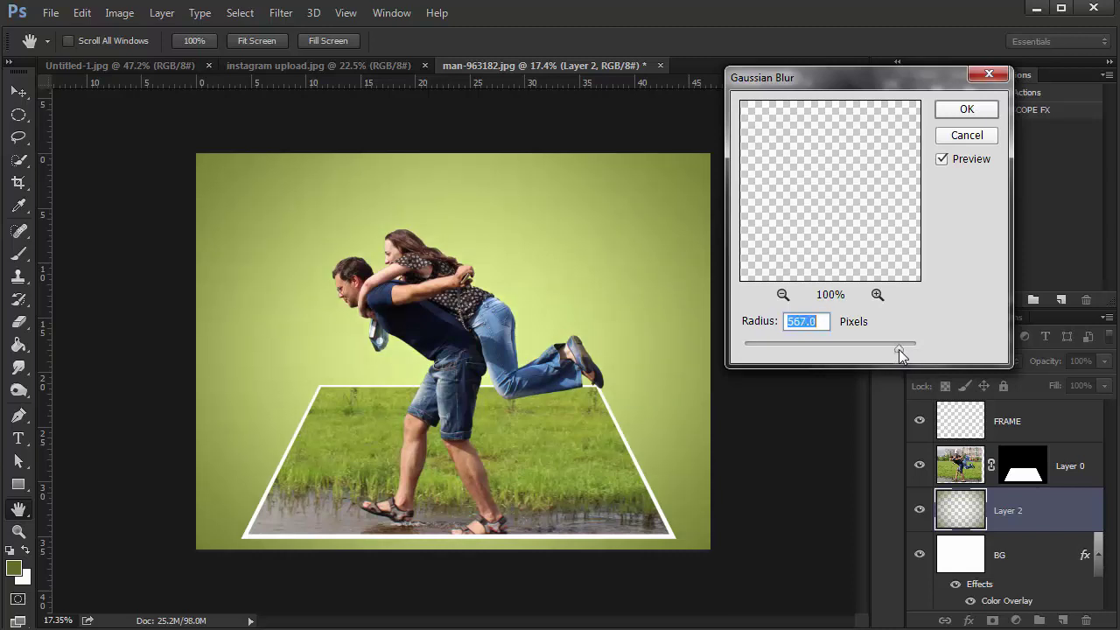
left_click(952, 112)
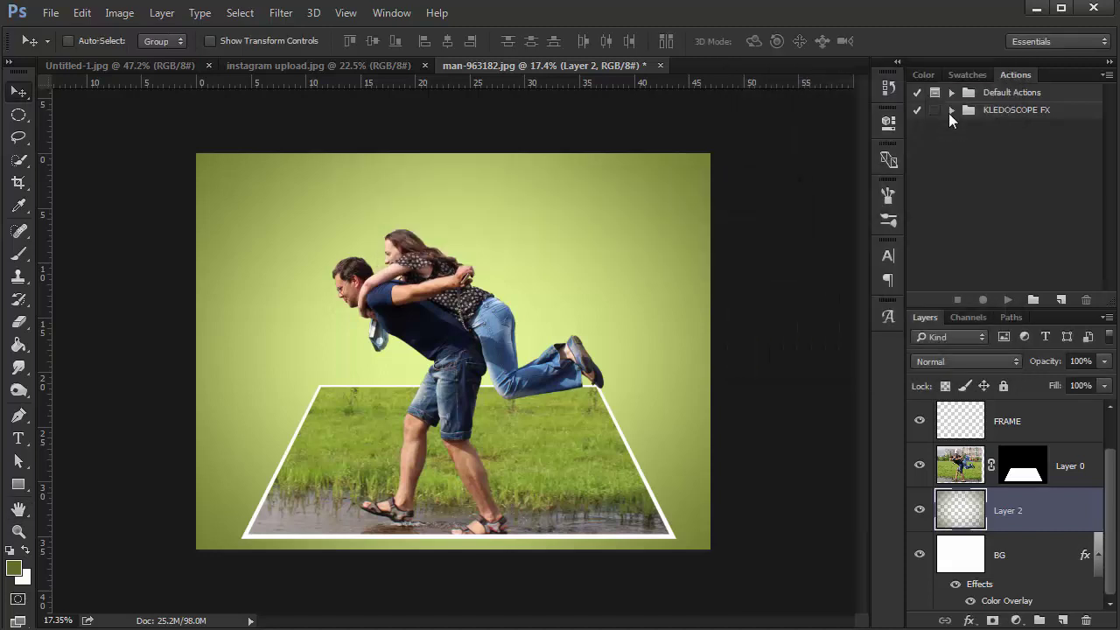
Set Layer 2's opacity to 88% and select Layer 0, FRAME and Layer 1
left_click(1100, 367)
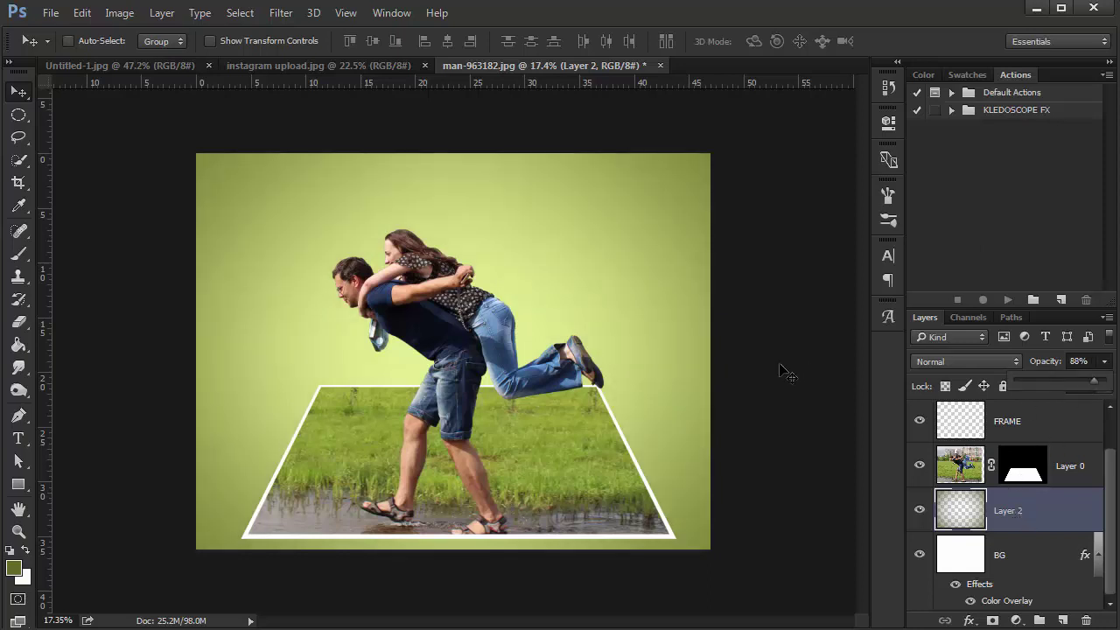
scroll(574, 408, "down", 1)
scroll(574, 407, "down", 1)
left_click(972, 482)
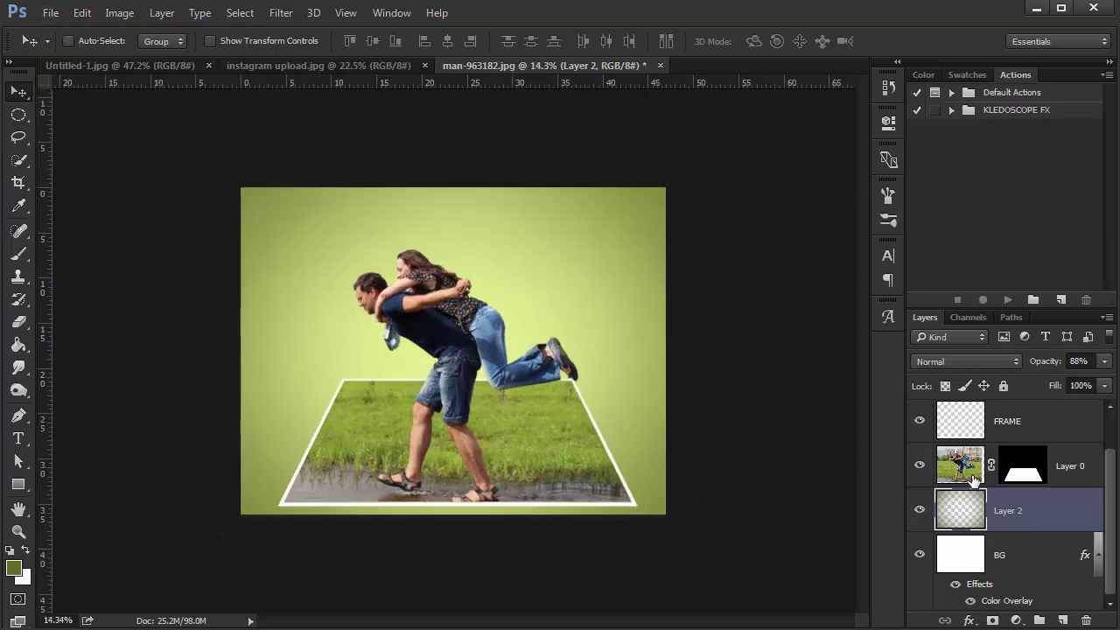
scroll(971, 482, "up", 1)
left_click(969, 424, "shift")
Scale the couple, frame and grass to about 84.6%, nudge them down-right, and compare with the reference
key("ctrl+t")
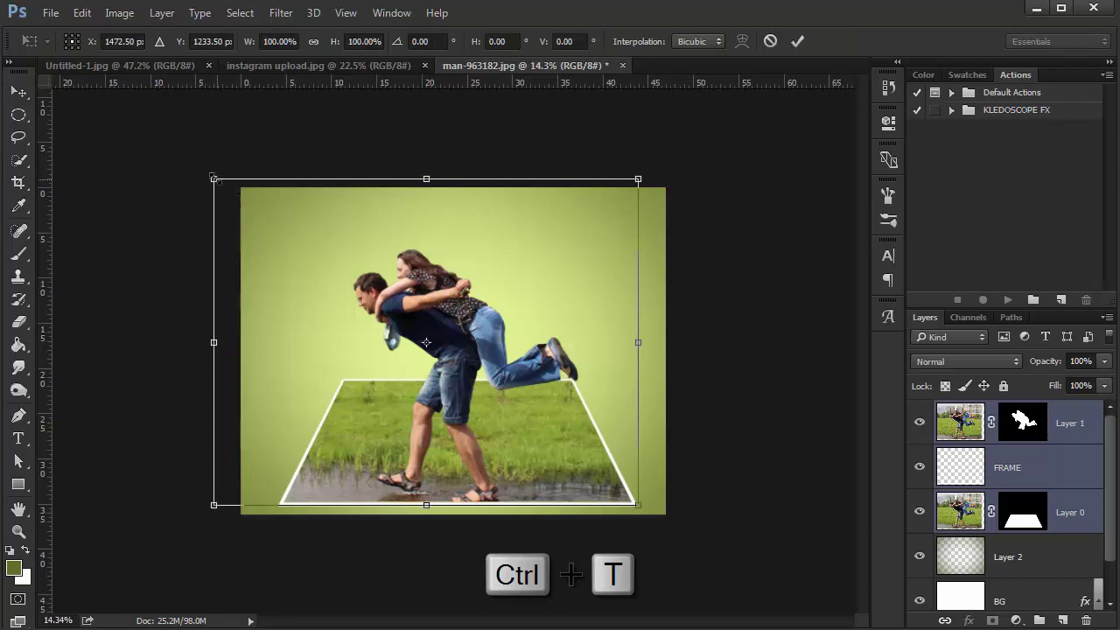
left_click_drag(213, 179, 246, 204)
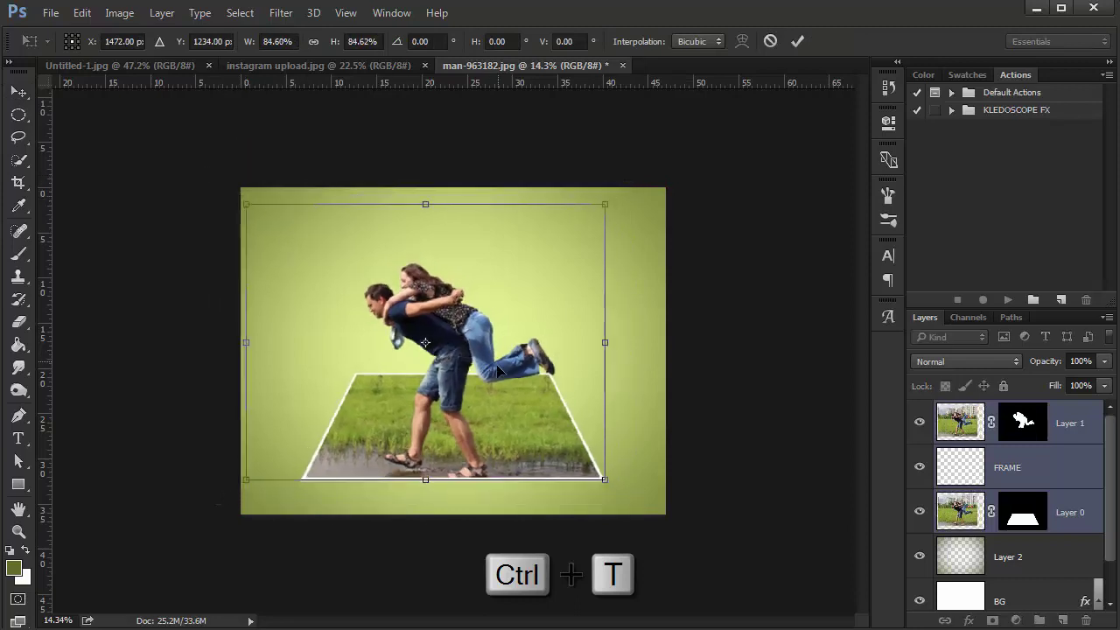
left_click_drag(497, 371, 502, 376)
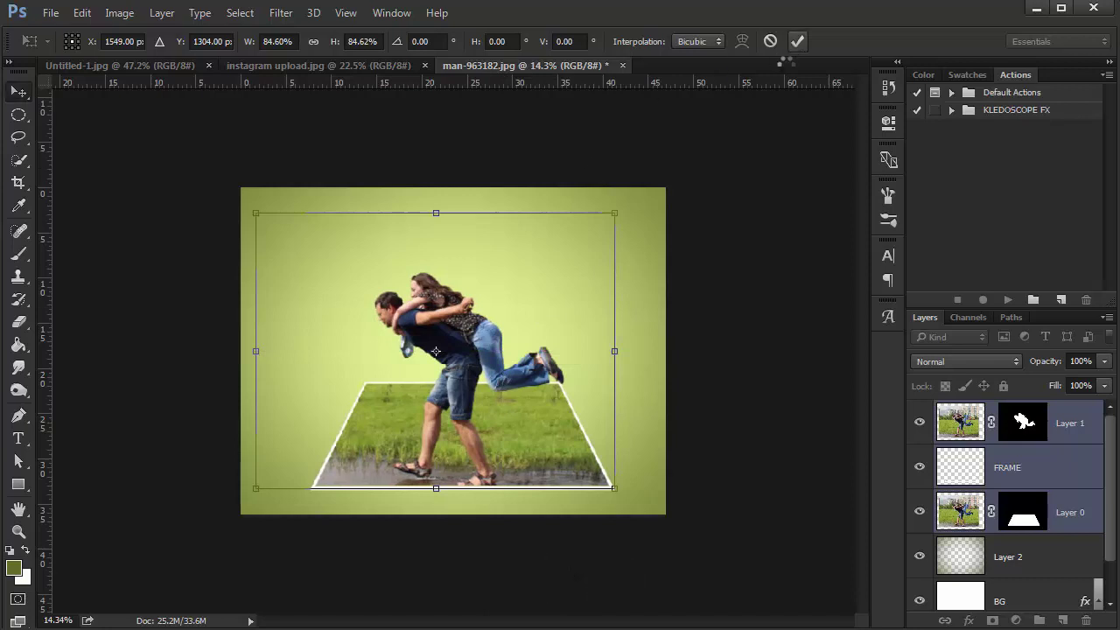
key("ctrl+0")
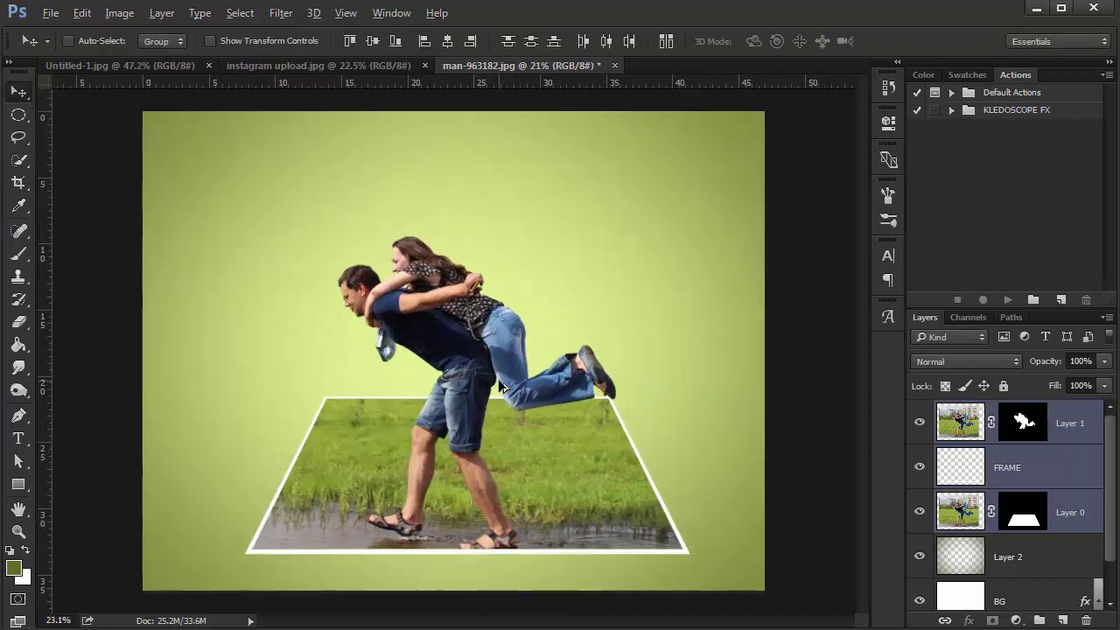
scroll(451, 435, "down", 2)
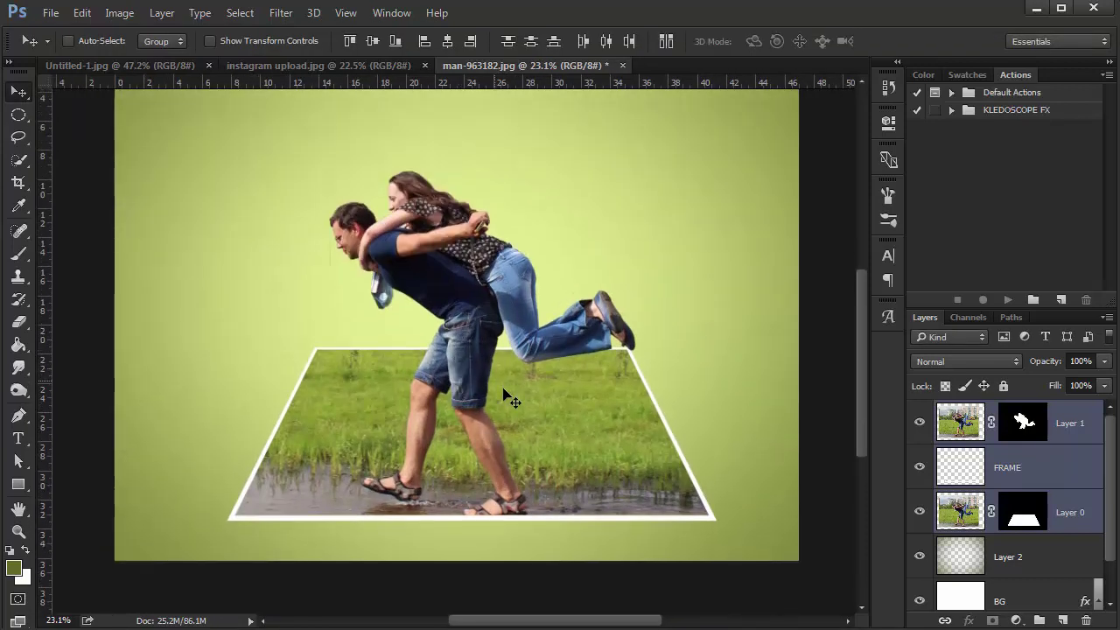
scroll(508, 396, "down", 1)
left_click(360, 67)
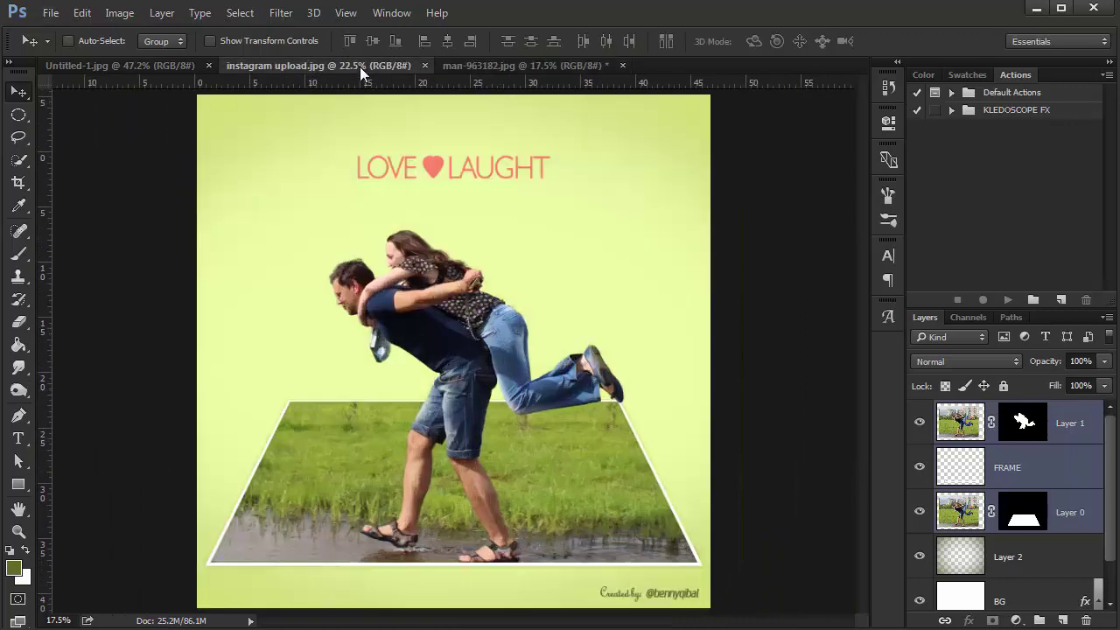
left_click(480, 67)
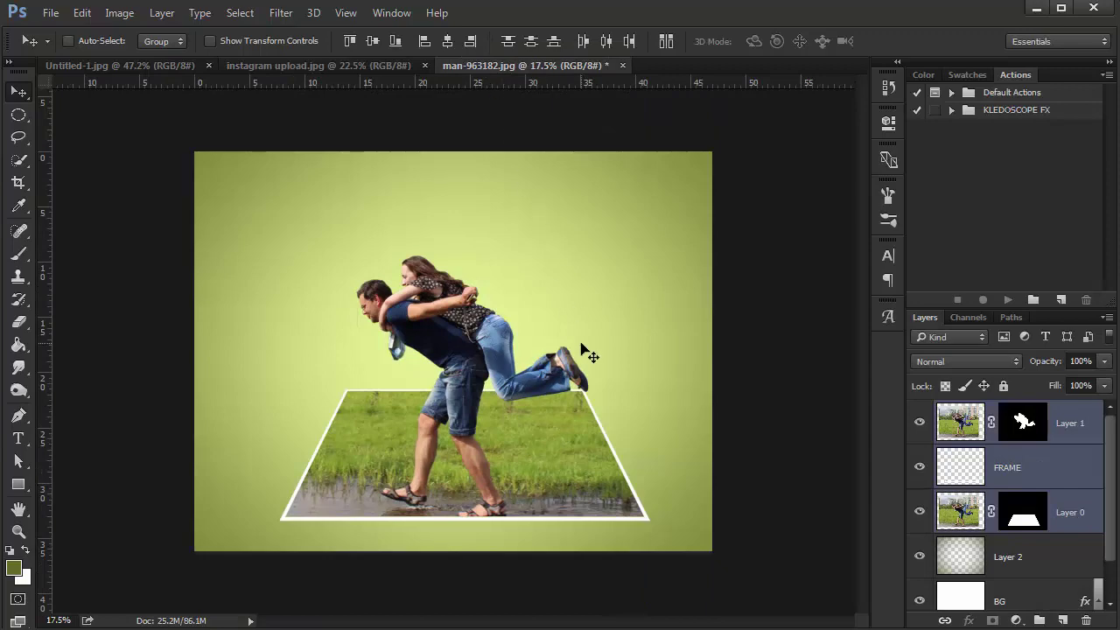
Change the BG layer's Color Overlay to the paler yellow #f3fabd
left_click(1021, 572)
scroll(1021, 572, "down", 1)
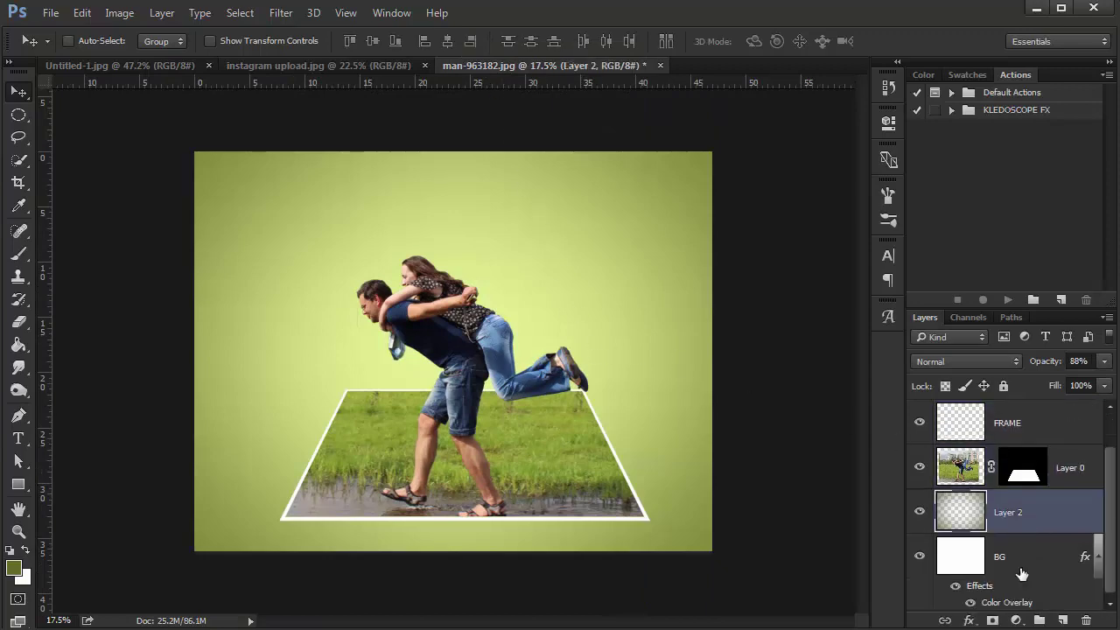
left_click(1021, 573)
double_click(1006, 601)
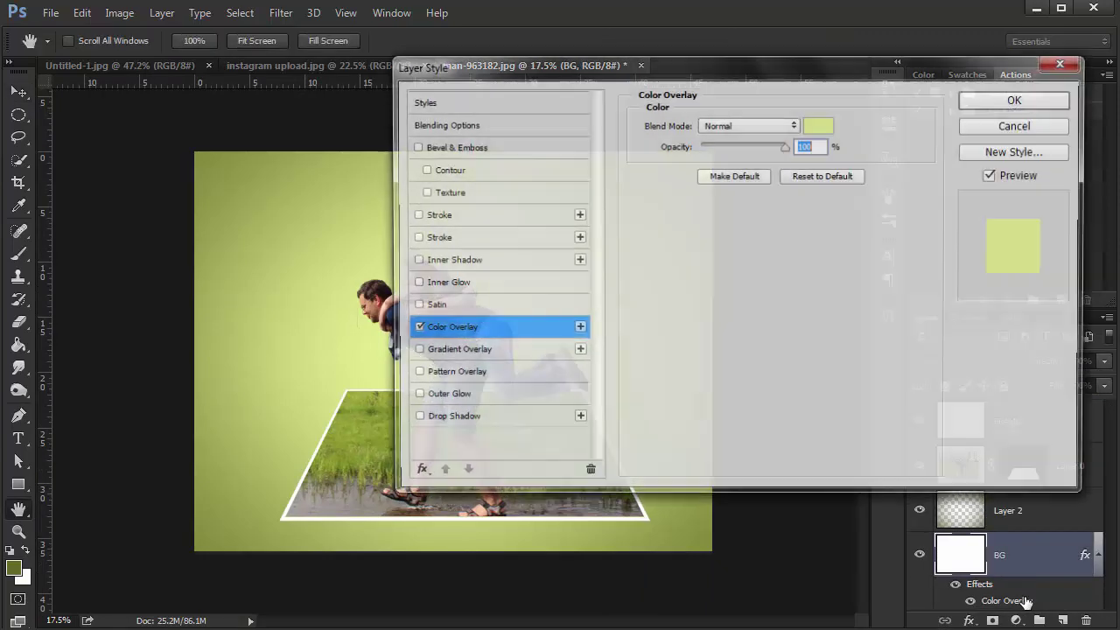
left_click(819, 125)
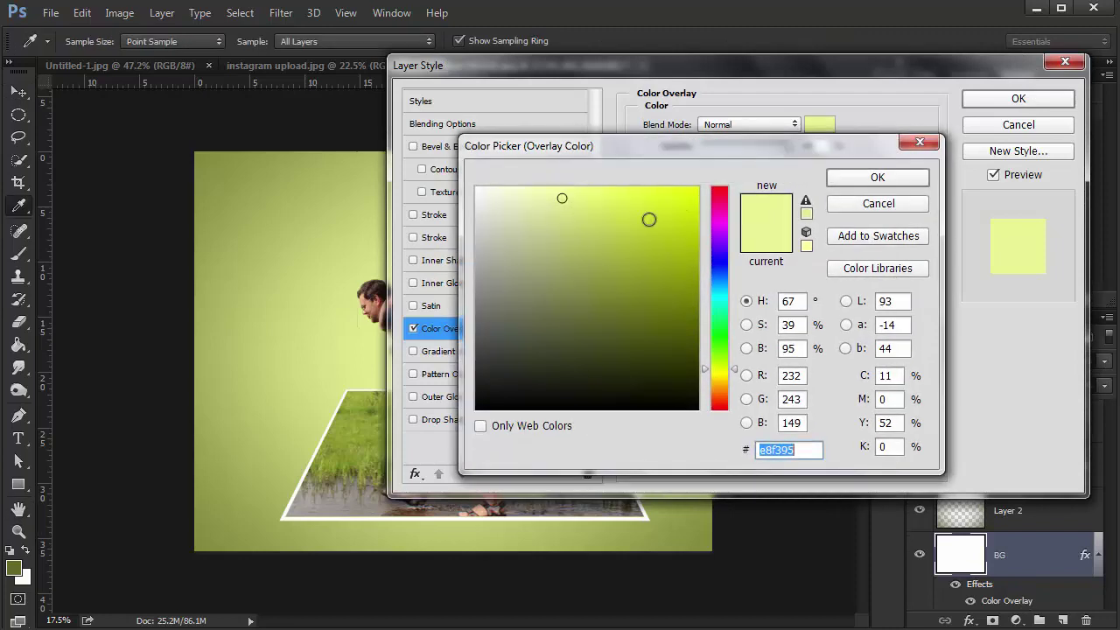
left_click_drag(545, 204, 531, 191)
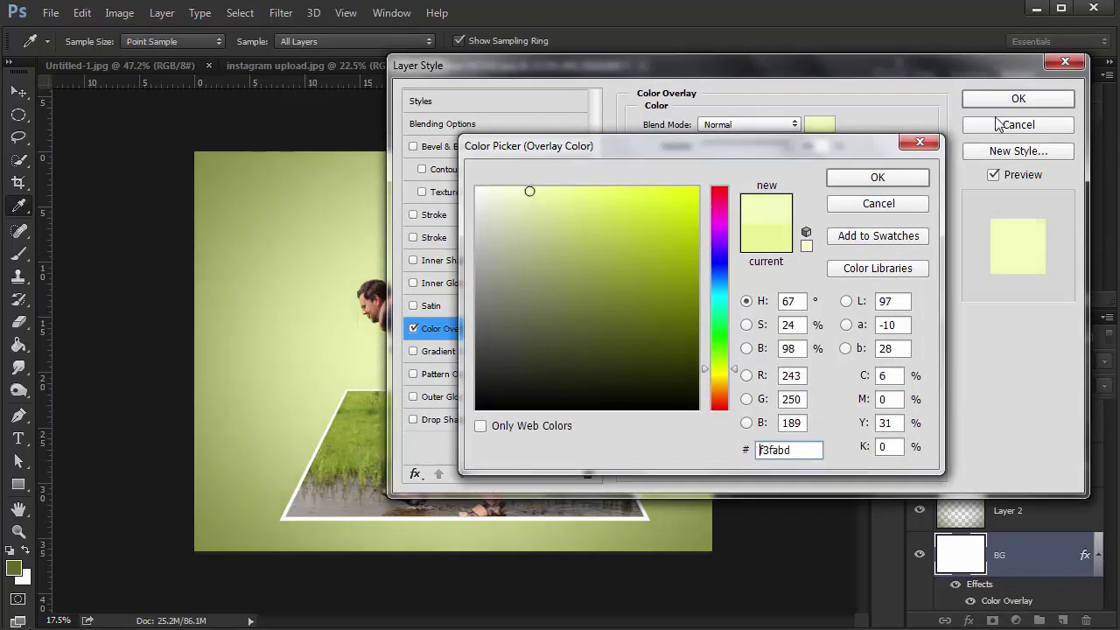
left_click(878, 179)
left_click(1018, 101)
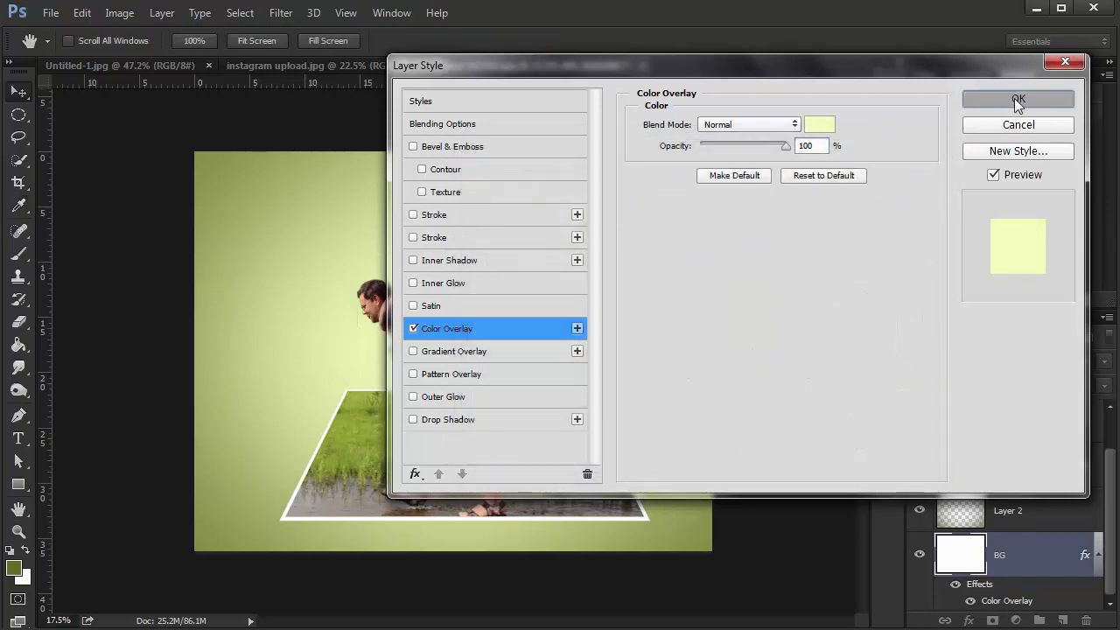
left_click(1011, 514)
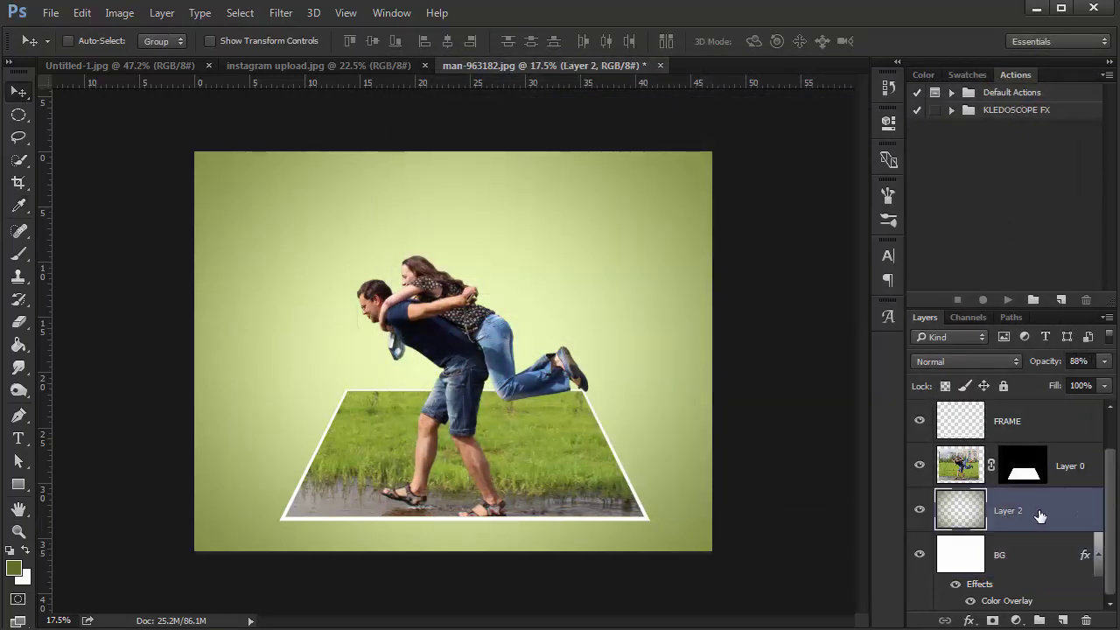
Lower Layer 2's opacity to 85% and try the Multiply blend mode
left_click(1101, 363)
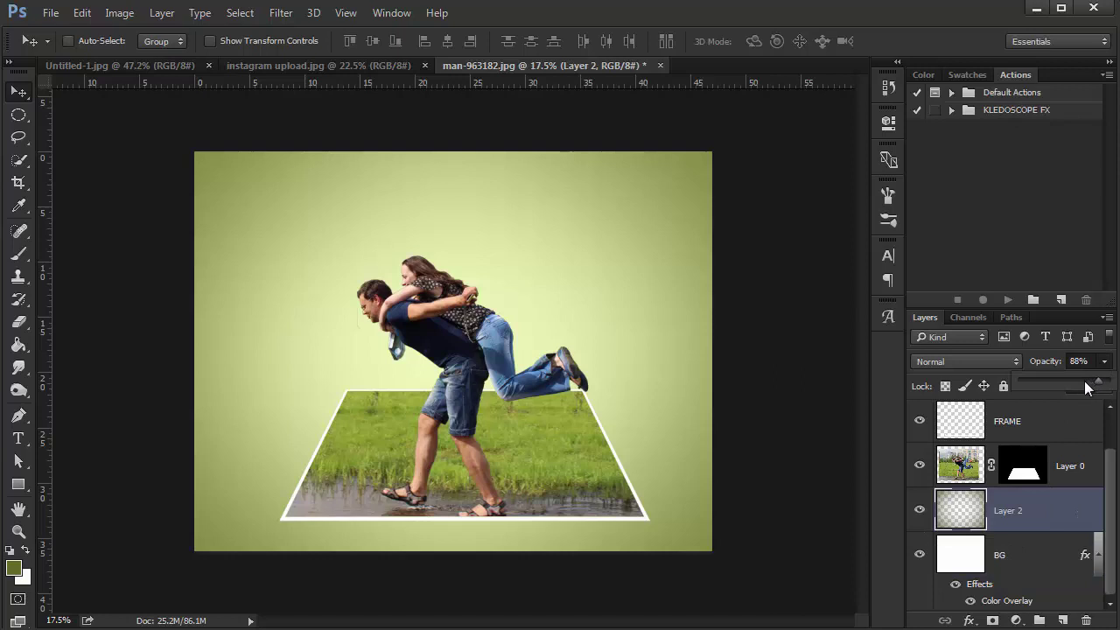
left_click_drag(1085, 383, 1098, 388)
left_click(992, 362)
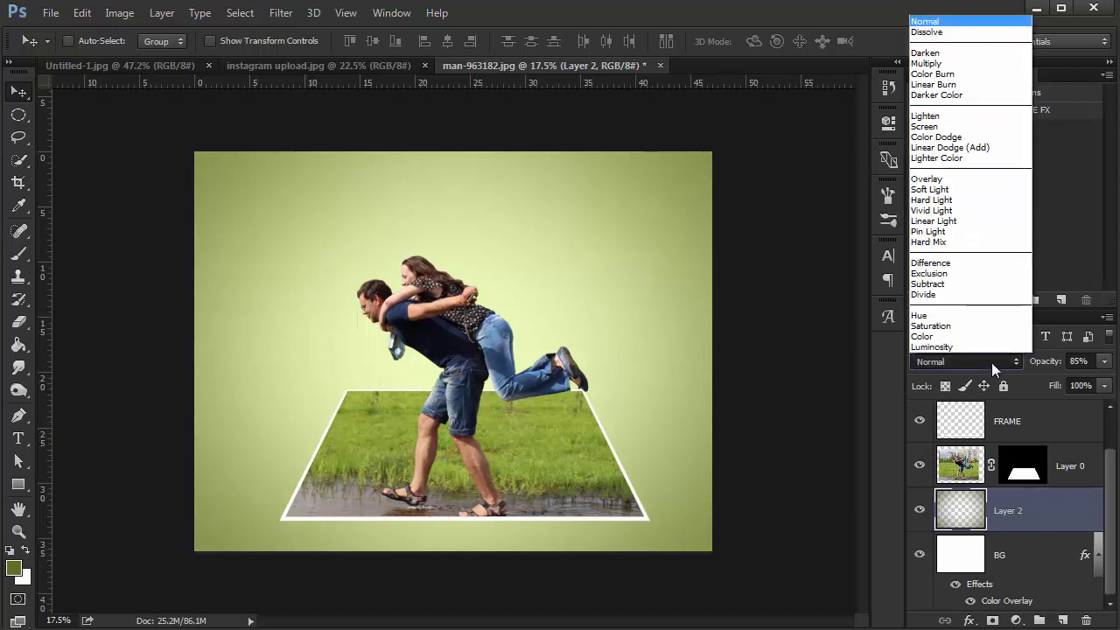
left_click(936, 64)
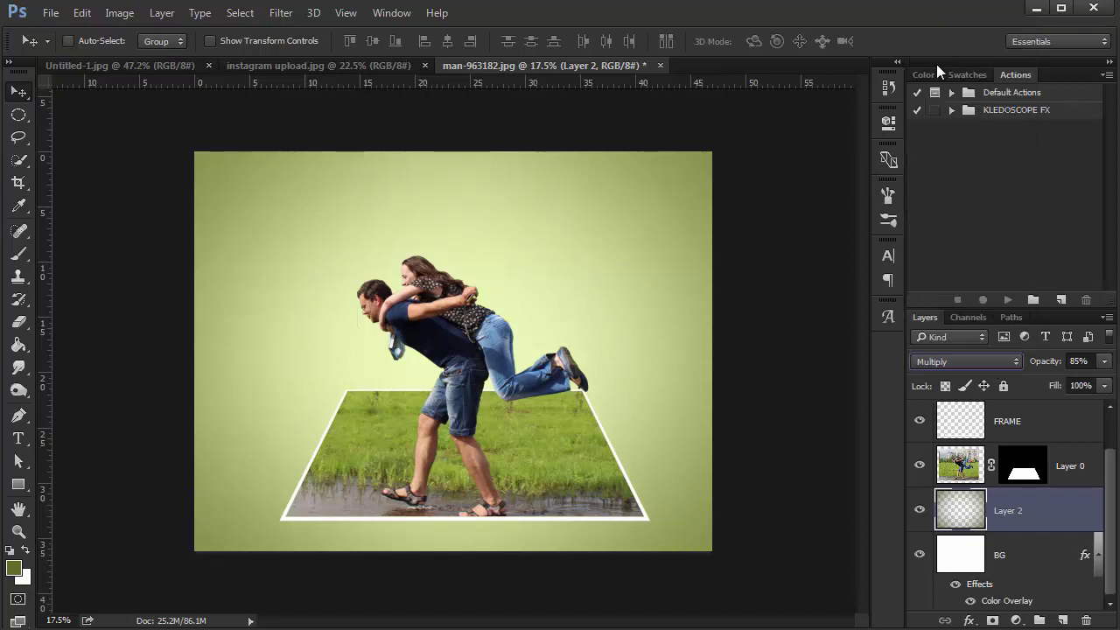
Cycle Layer 2 through blend modes from Linear Dodge (Add), ending on Lighter Color
left_click(950, 362)
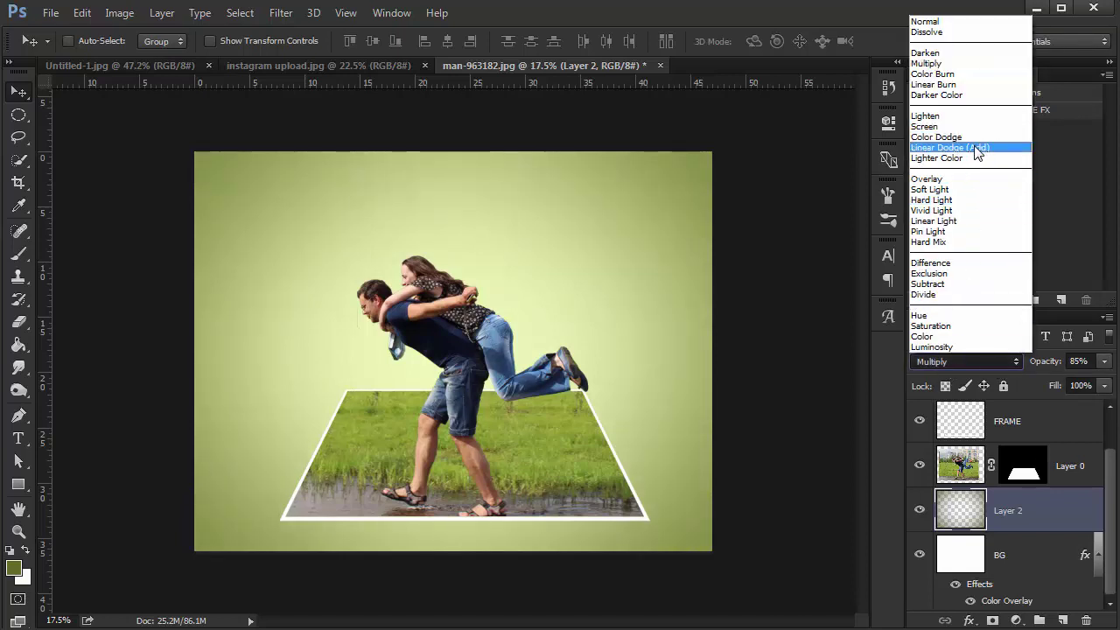
left_click(975, 148)
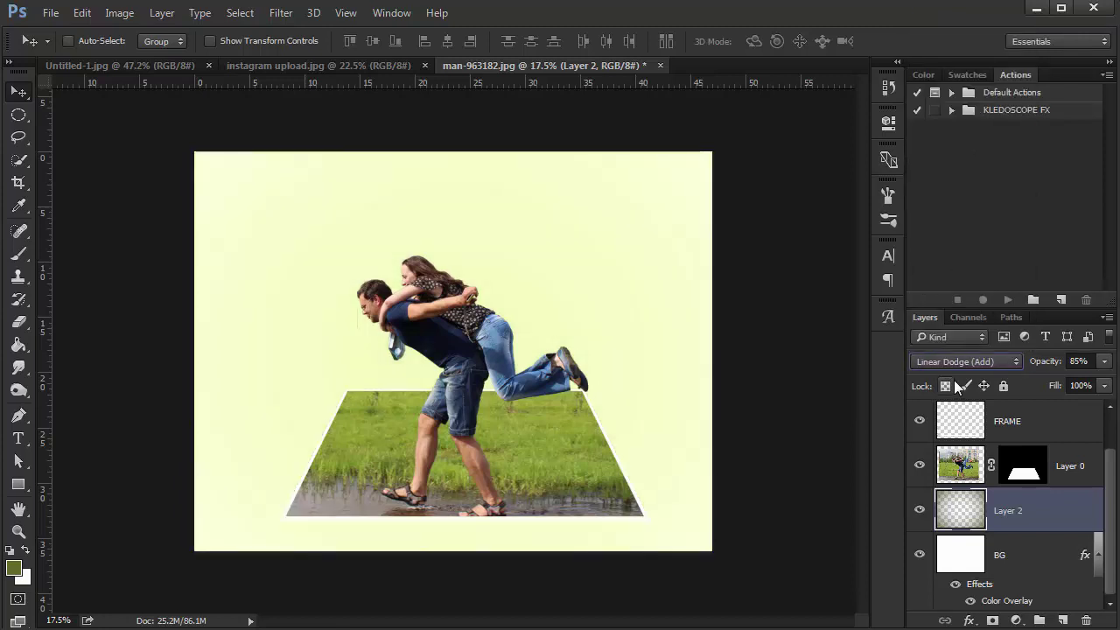
key("Up")
key("Up")
key("Up")
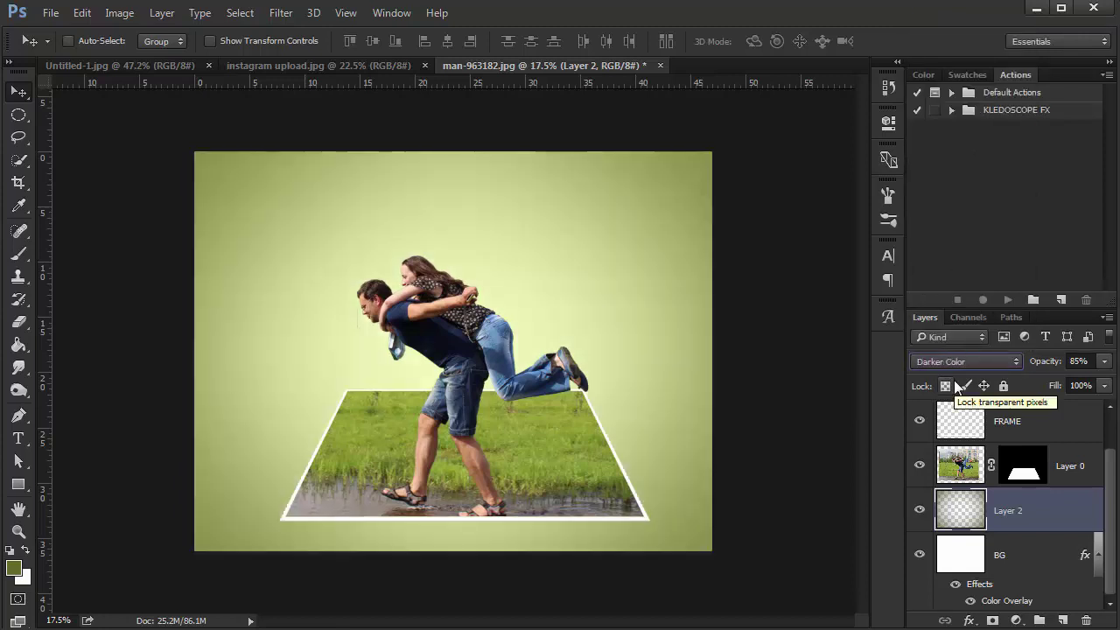
key("Up")
key("Up")
key("Up")
key("Down")
key("Down")
key("Down")
key("Down")
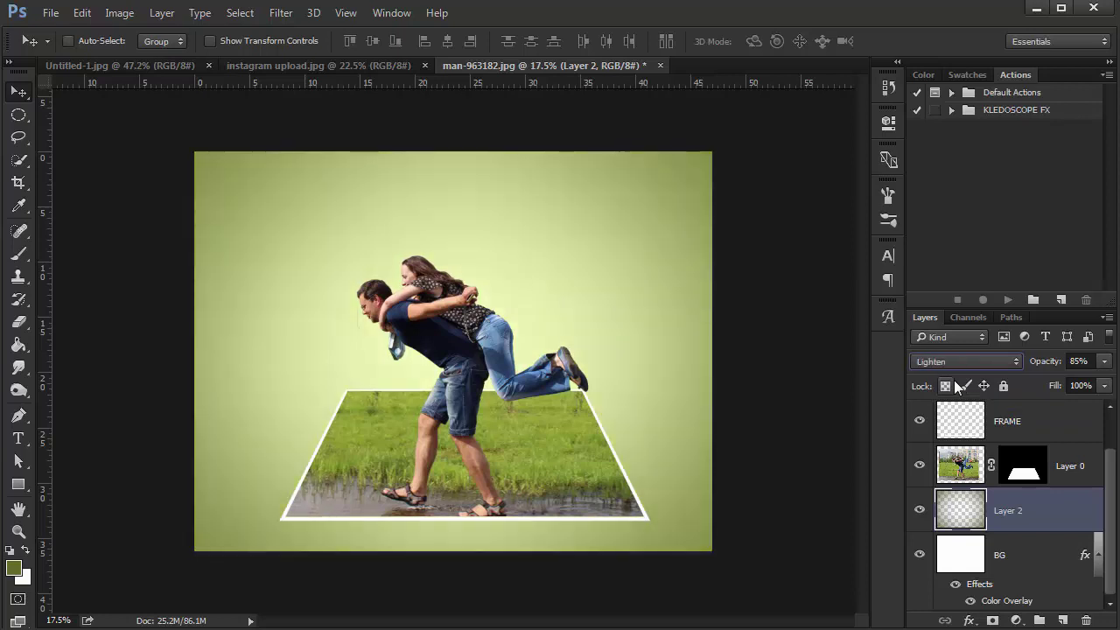
key("Down")
key("Down")
key("Down")
key("Down")
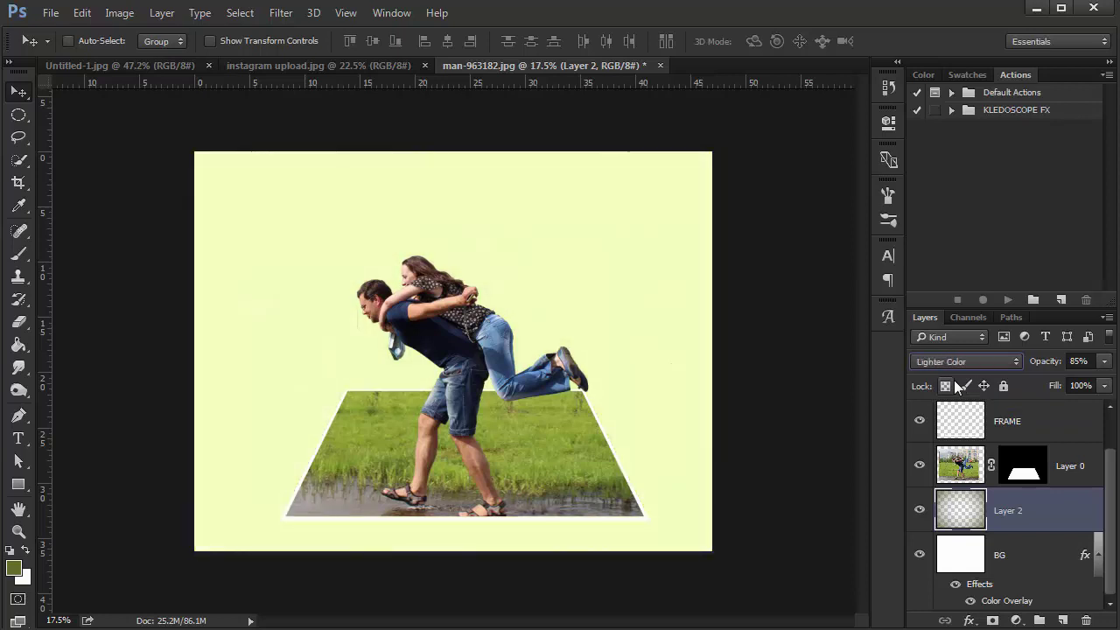
key("Down")
key("Down")
key("Down")
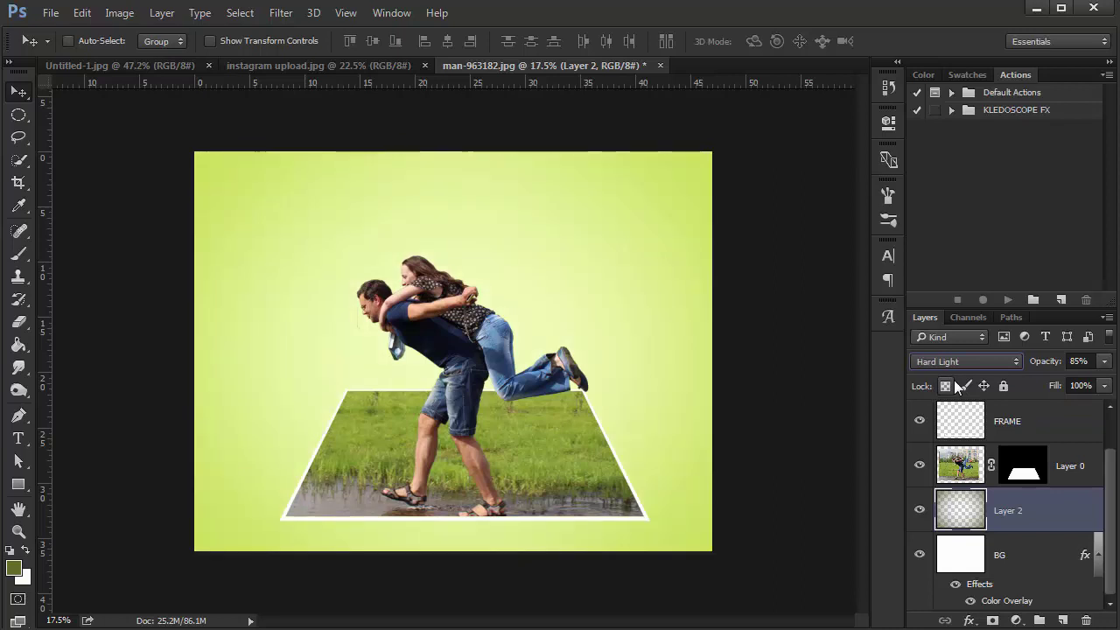